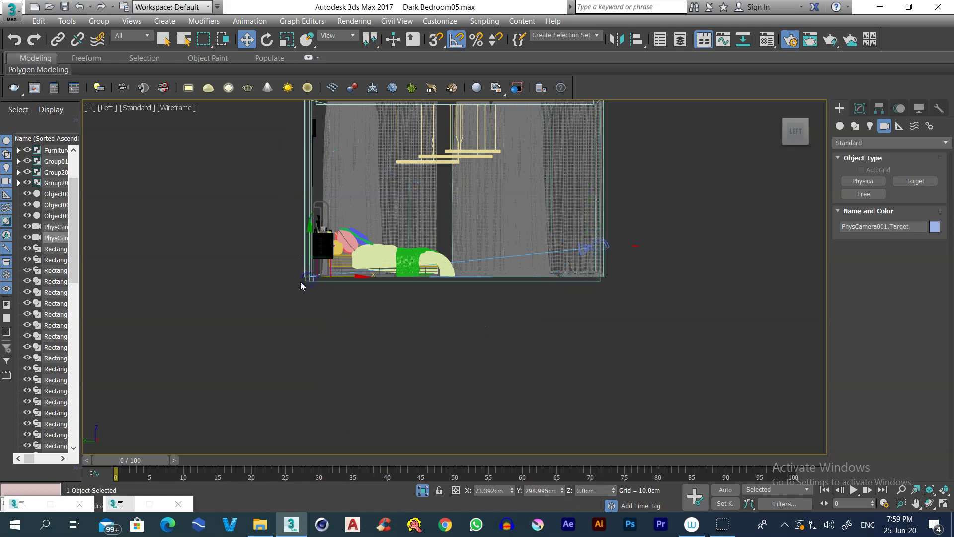
- Set the camera target's Z position to 160 cm in the Left view
{"action": "type", "text": "160"}
{"action": "key", "text": "Return"}
{"action": "middle_click_drag", "start_coordinate": [565, 305], "coordinate": [526, 385]}
{"action": "scroll", "coordinate": [622, 276], "scroll_direction": "up", "scroll_amount": 2}
{"action": "left_click", "coordinate": [627, 272]}
{"action": "scroll", "coordinate": [628, 271], "scroll_direction": "down", "scroll_amount": 2}
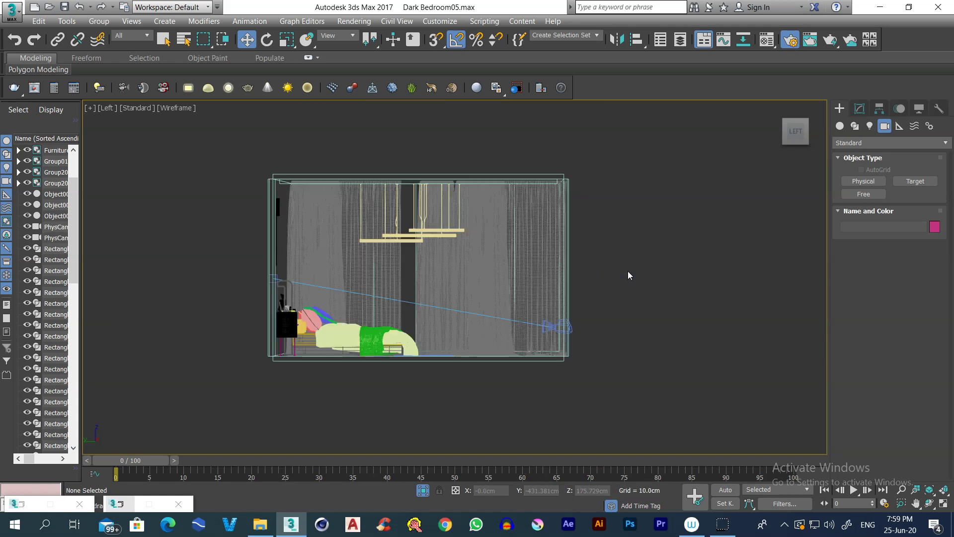
- Show the bedroom through the physical camera with safe frames on, and open the render setup
{"action": "key", "text": "c"}
{"action": "key", "text": "shift+f"}
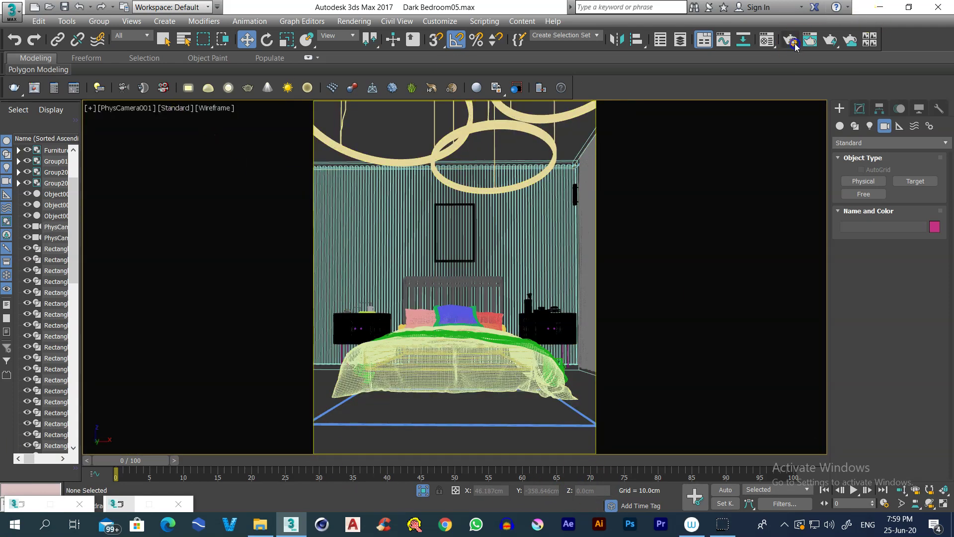
{"action": "left_click", "coordinate": [790, 40]}
{"action": "scroll", "coordinate": [605, 341], "scroll_direction": "down", "scroll_amount": 2}
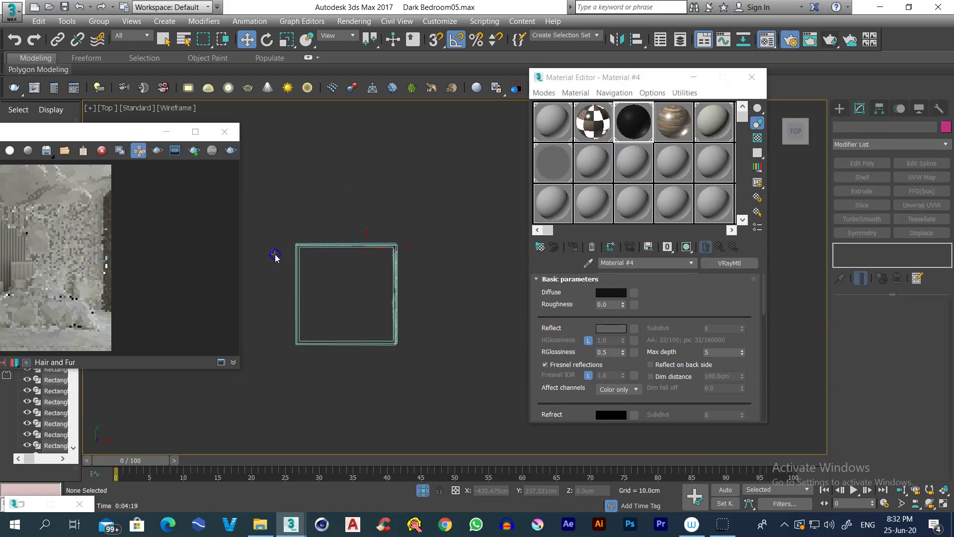
- Assign the black Material #4 to the room shell objects and the wood Floor material to the floor
{"action": "left_click_drag", "start_coordinate": [275, 257], "coordinate": [422, 328]}
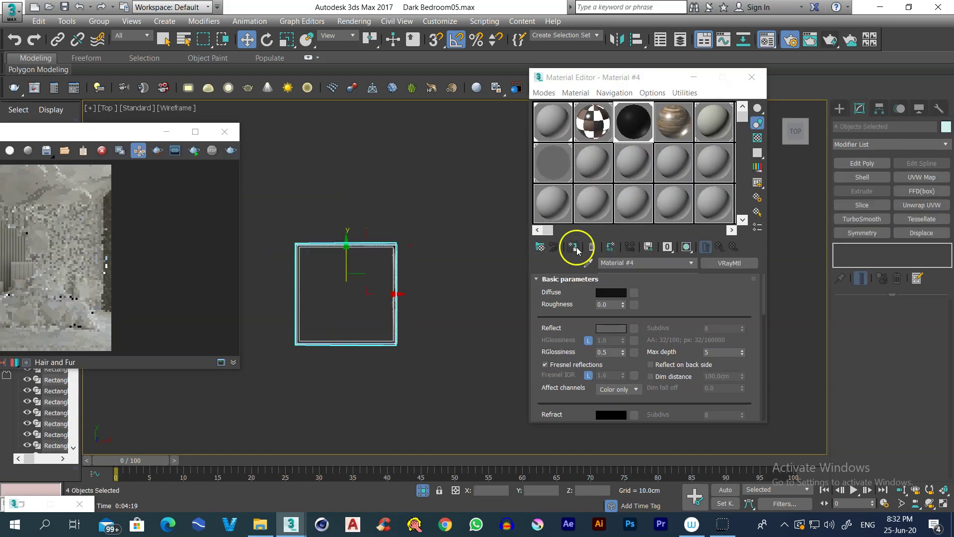
{"action": "left_click", "coordinate": [573, 247]}
{"action": "key", "text": "p"}
{"action": "left_click", "coordinate": [452, 305]}
{"action": "left_click", "coordinate": [674, 124]}
{"action": "left_click", "coordinate": [574, 248]}
- Examine Material #4 in an enlarged preview along with its diffuse and reflection colours
{"action": "middle_click_drag", "start_coordinate": [467, 239], "coordinate": [447, 318], "text": "alt"}
{"action": "left_click", "coordinate": [636, 129]}
{"action": "double_click", "coordinate": [636, 130]}
{"action": "left_click_drag", "start_coordinate": [417, 63], "coordinate": [275, 63]}
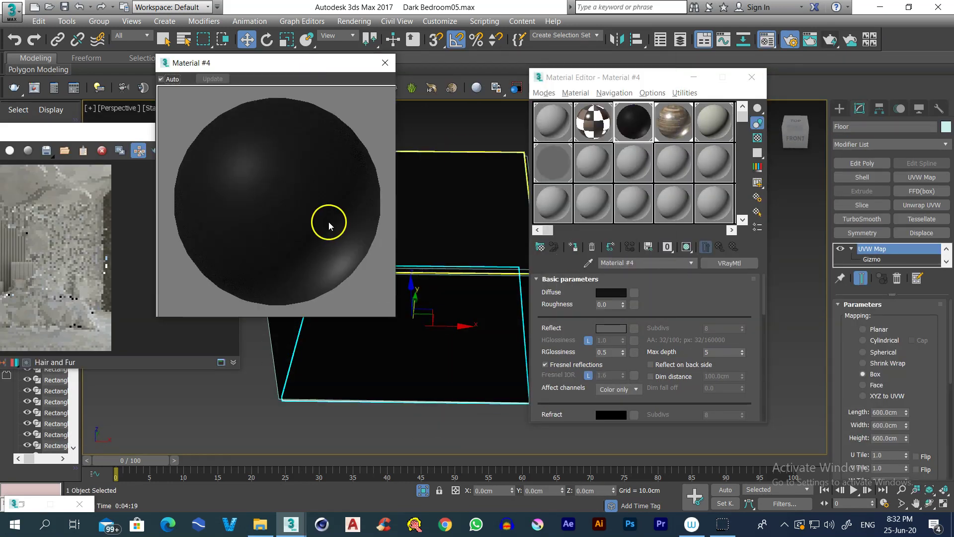
{"action": "left_click", "coordinate": [611, 292]}
{"action": "left_click", "coordinate": [429, 178]}
{"action": "left_click", "coordinate": [620, 328]}
{"action": "left_click", "coordinate": [425, 176]}
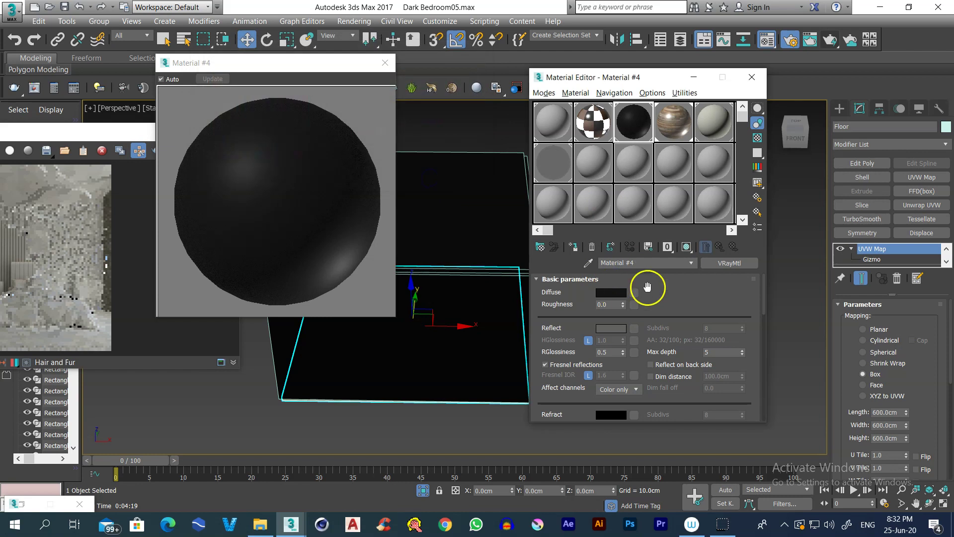
- Examine the Floor material's diffuse bitmap Floor.jpg and its reflection colour
{"action": "left_click", "coordinate": [673, 124]}
{"action": "left_click", "coordinate": [633, 292]}
{"action": "left_click_drag", "start_coordinate": [541, 357], "coordinate": [541, 251]}
{"action": "left_click", "coordinate": [716, 356]}
{"action": "left_click_drag", "start_coordinate": [204, 248], "coordinate": [348, 155]}
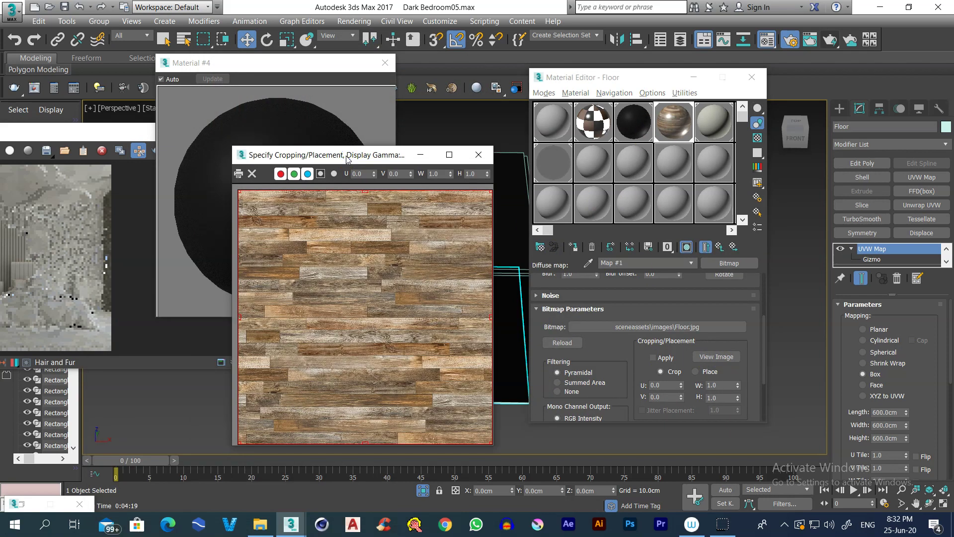
{"action": "left_click", "coordinate": [478, 154]}
{"action": "left_click", "coordinate": [719, 247]}
{"action": "left_click", "coordinate": [611, 329]}
{"action": "left_click", "coordinate": [433, 178]}
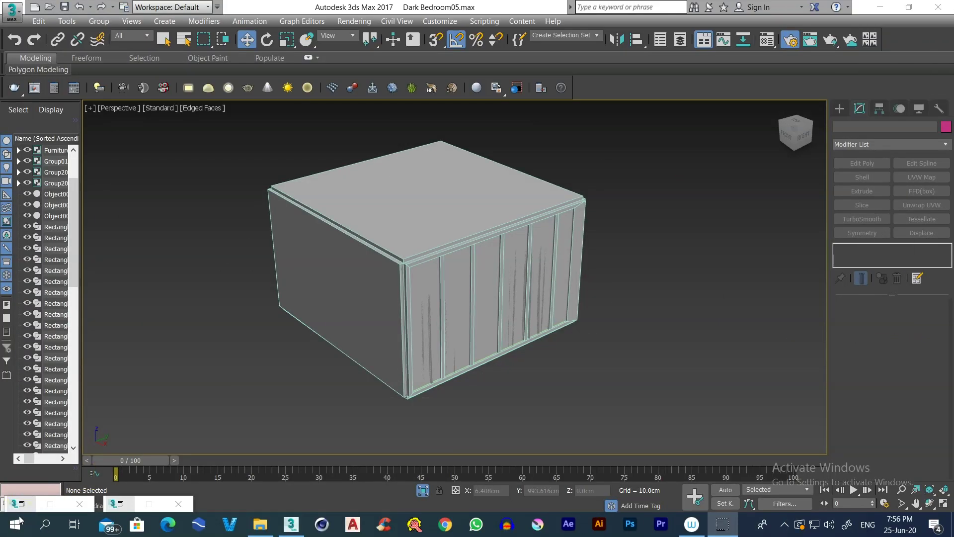
- Examine the bedroom's furniture, wall panels and ceiling lamps from the Top view
{"action": "left_click", "coordinate": [297, 348]}
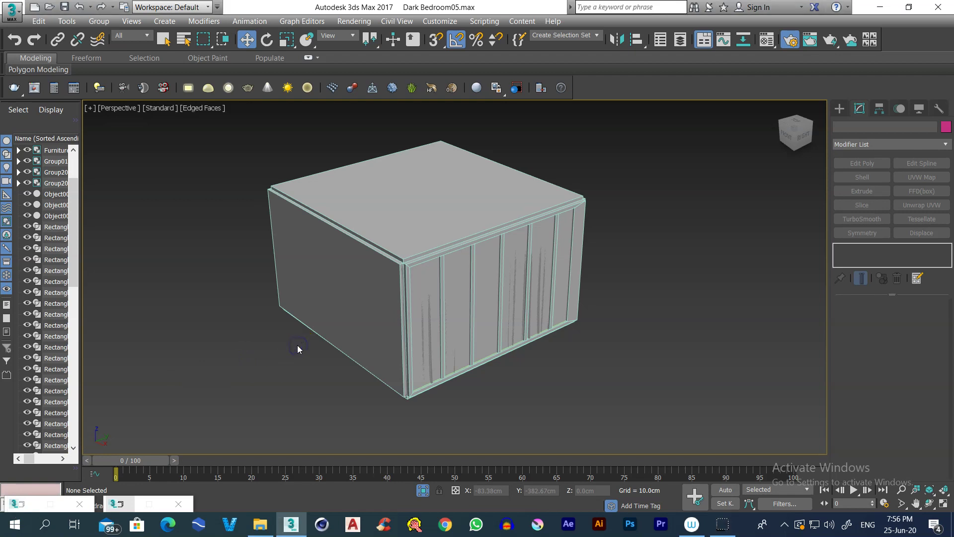
{"action": "key", "text": "t"}
{"action": "middle_click_drag", "start_coordinate": [519, 224], "coordinate": [639, 255]}
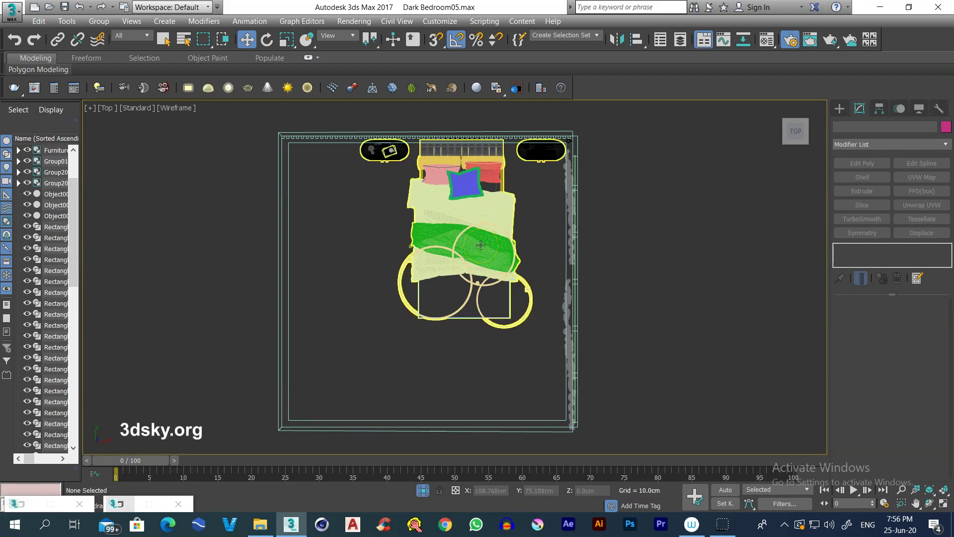
{"action": "left_click", "coordinate": [417, 127]}
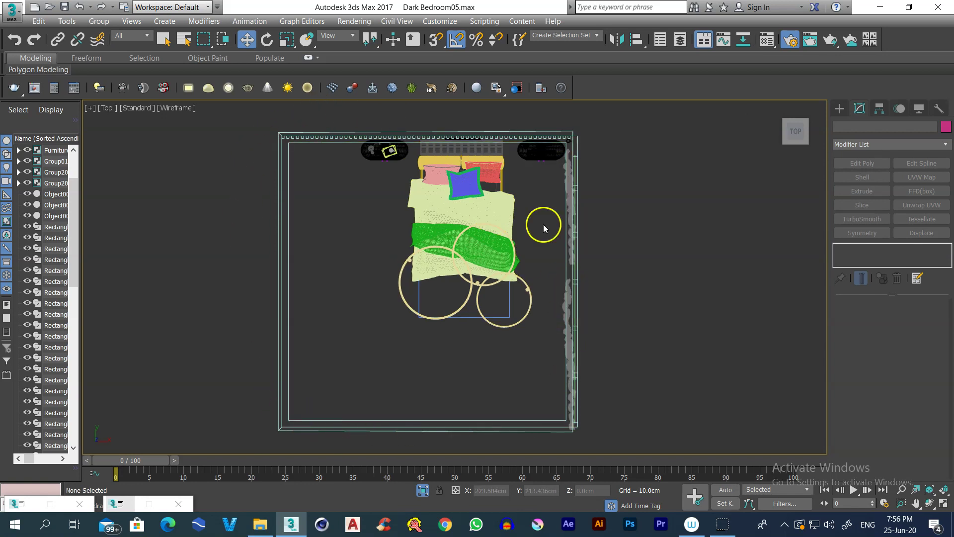
{"action": "left_click", "coordinate": [541, 152]}
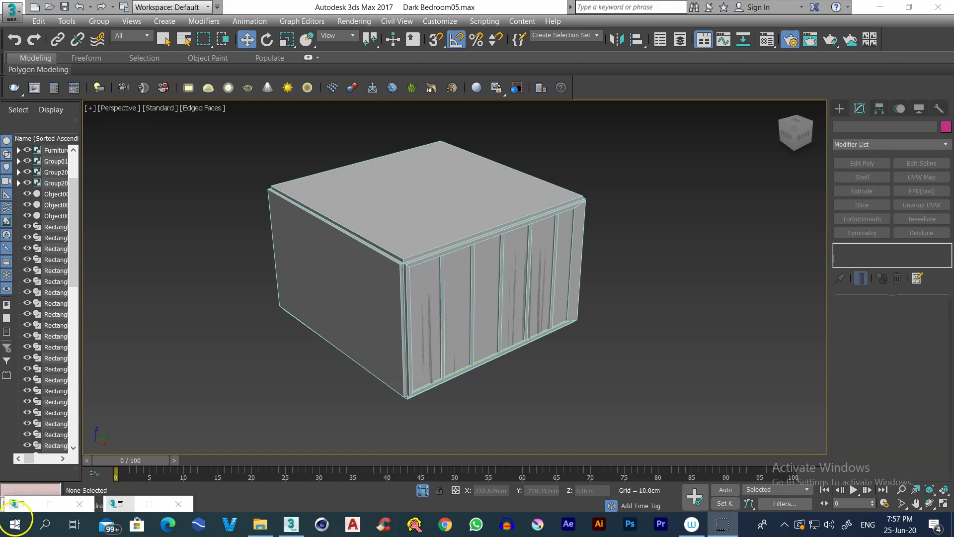
- Create a targeted physical camera in the Top view, from the wall opposite the bed aimed straight at the headboard wall
{"action": "middle_click_drag", "start_coordinate": [572, 358], "coordinate": [560, 358]}
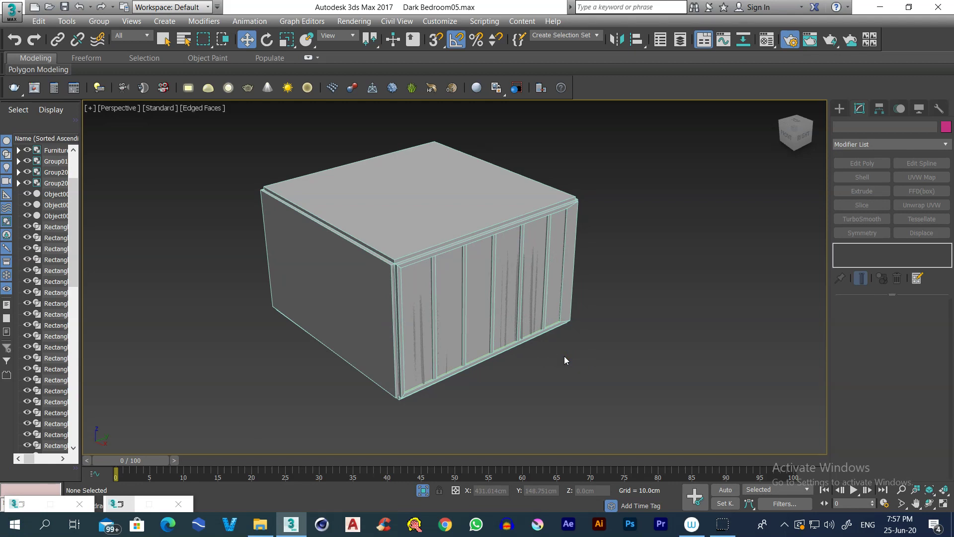
{"action": "key", "text": "t"}
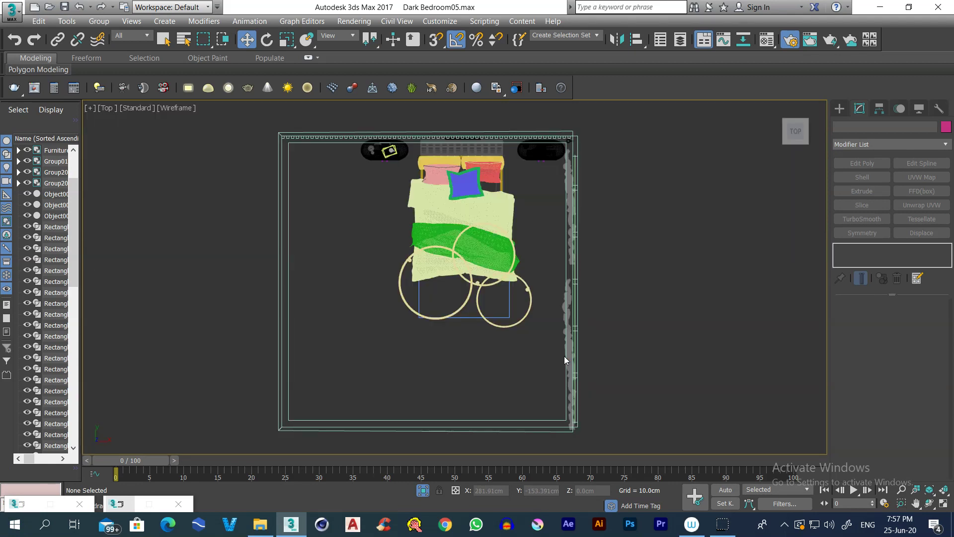
{"action": "left_click", "coordinate": [839, 109]}
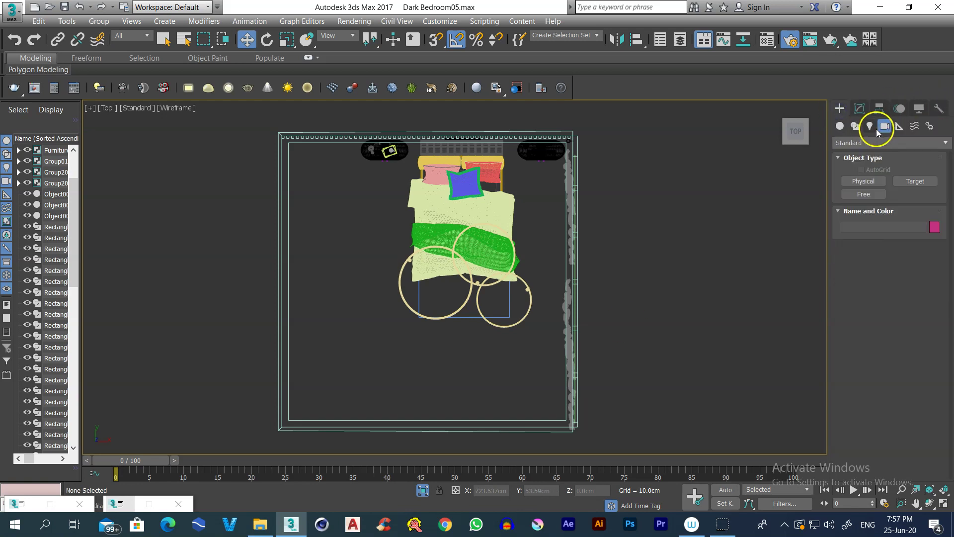
{"action": "left_click", "coordinate": [864, 181]}
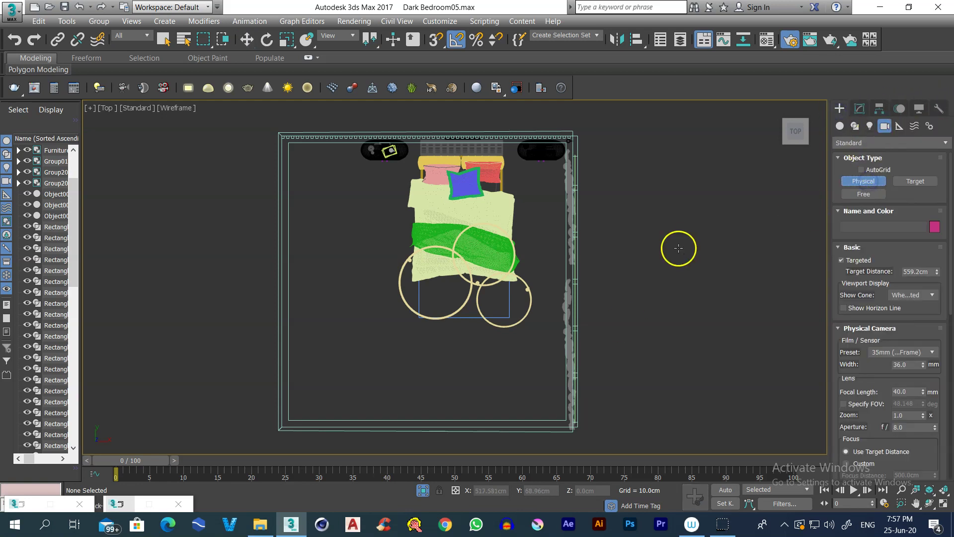
{"action": "mouse_move", "coordinate": [598, 293]}
{"action": "middle_mouse_down"}
{"action": "mouse_move", "coordinate": [582, 264]}
{"action": "mouse_move", "coordinate": [591, 287]}
{"action": "middle_mouse_up"}
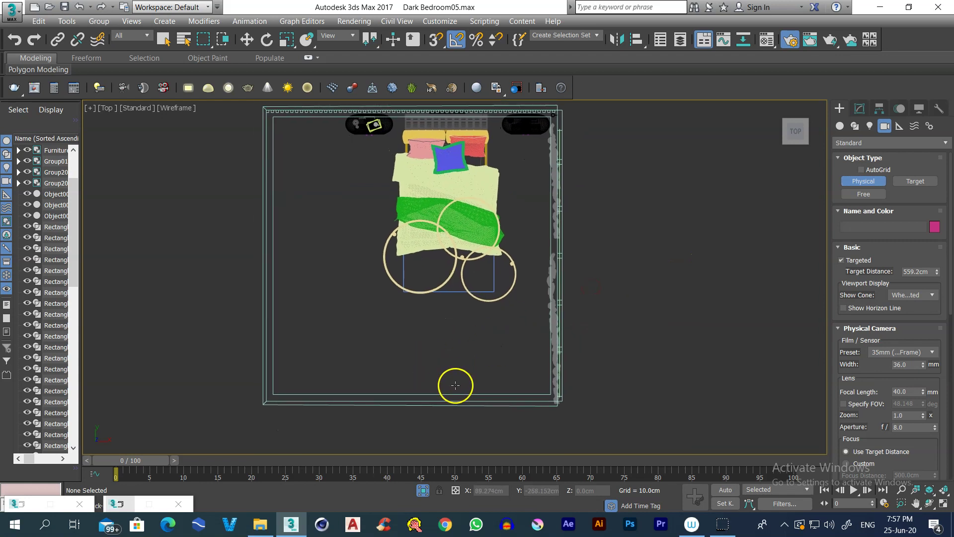
{"action": "left_click_drag", "start_coordinate": [454, 387], "coordinate": [448, 110]}
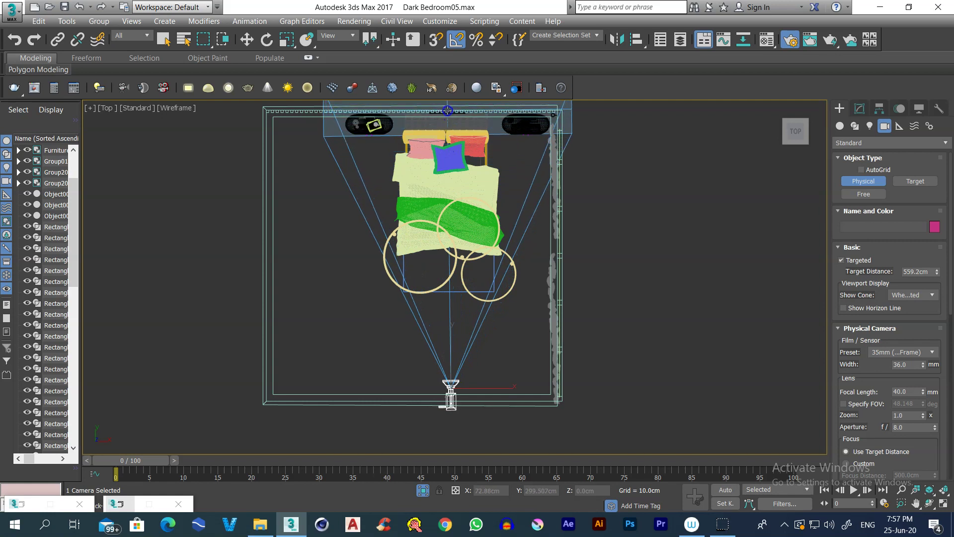
{"action": "right_click", "coordinate": [571, 324]}
{"action": "left_click", "coordinate": [628, 299]}
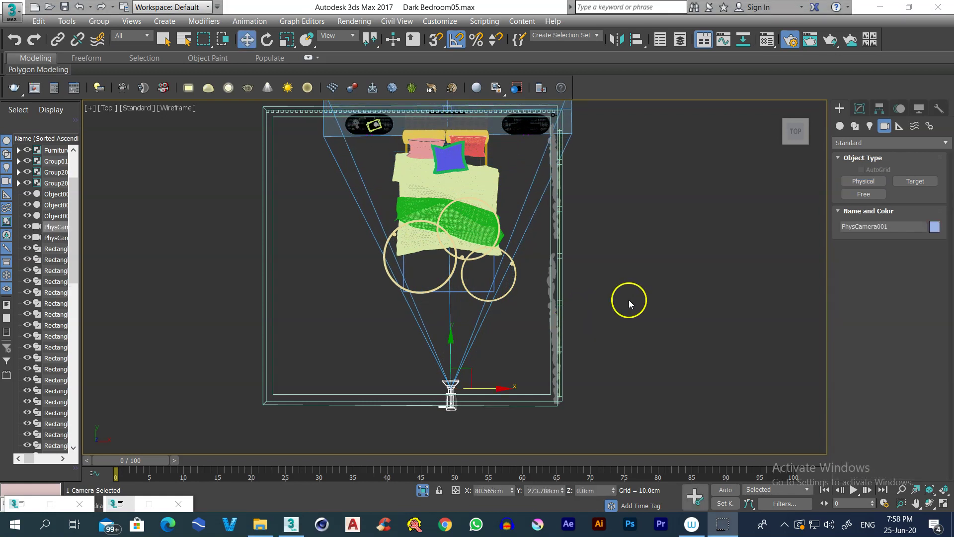
- Raise the physical camera to a Z position of 60 cm in the Left view
{"action": "middle_click_drag", "start_coordinate": [625, 256], "coordinate": [616, 254]}
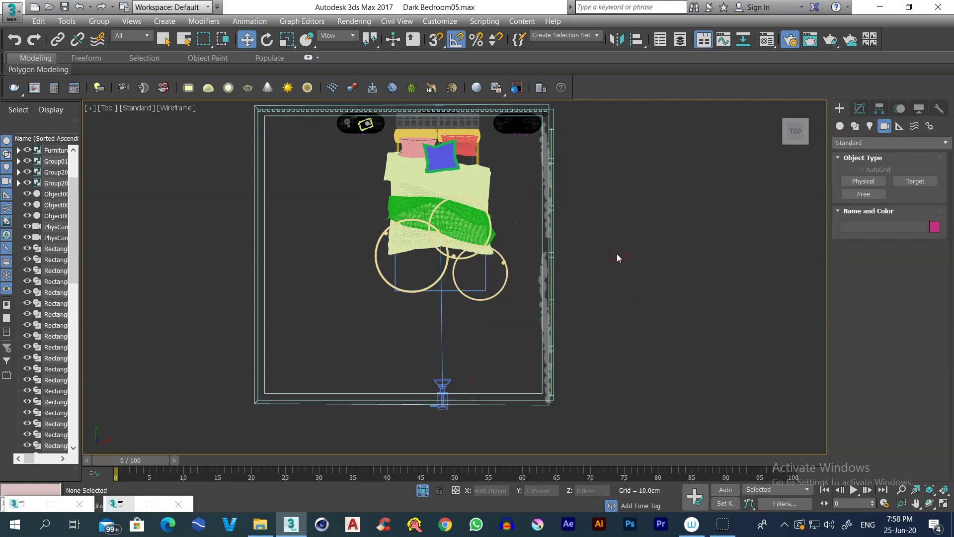
{"action": "key", "text": "l"}
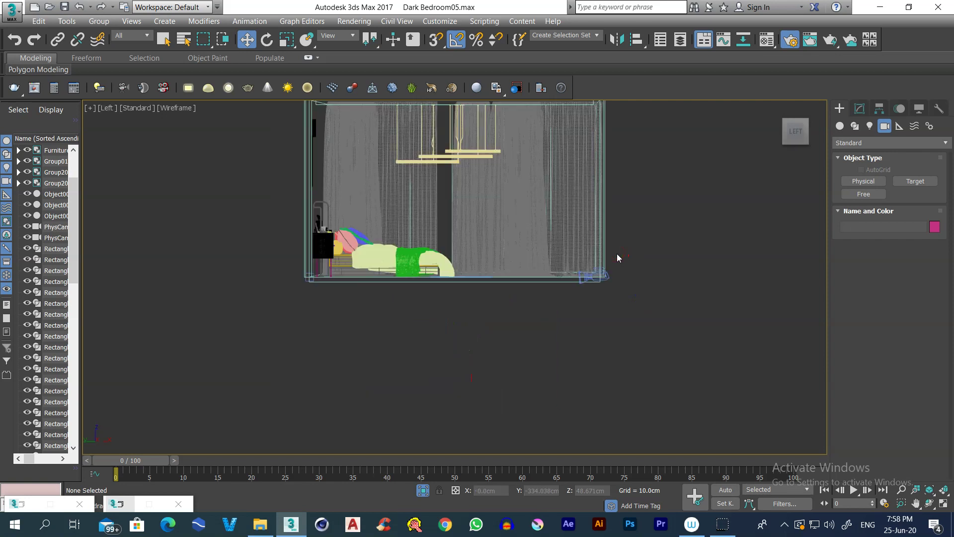
{"action": "left_click", "coordinate": [614, 281]}
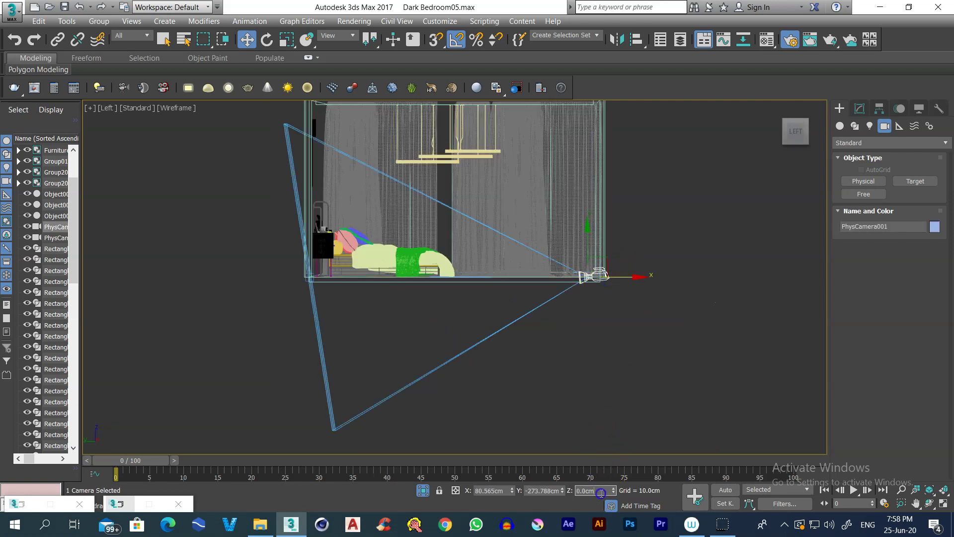
{"action": "double_click", "coordinate": [577, 490]}
{"action": "type", "text": "60"}
{"action": "key", "text": "Return"}
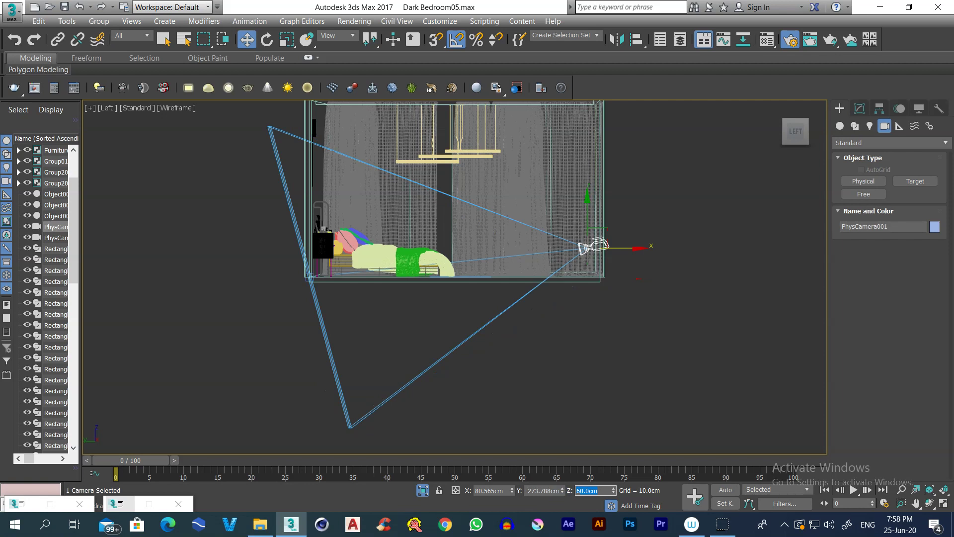
- Raise the camera's target at the headboard wall to a Z position of 160 cm
{"action": "left_click", "coordinate": [305, 281]}
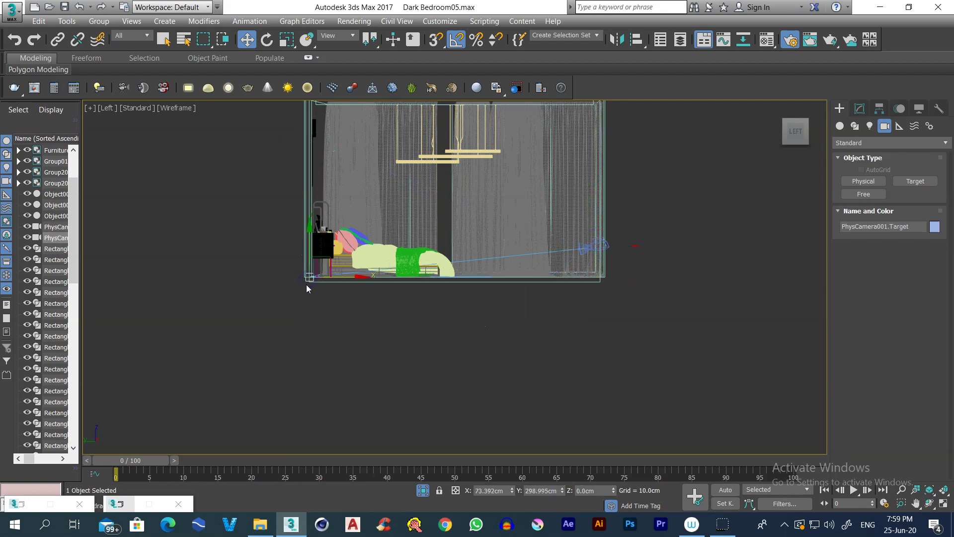
{"action": "double_click", "coordinate": [592, 490]}
{"action": "type", "text": "160"}
{"action": "key", "text": "Return"}
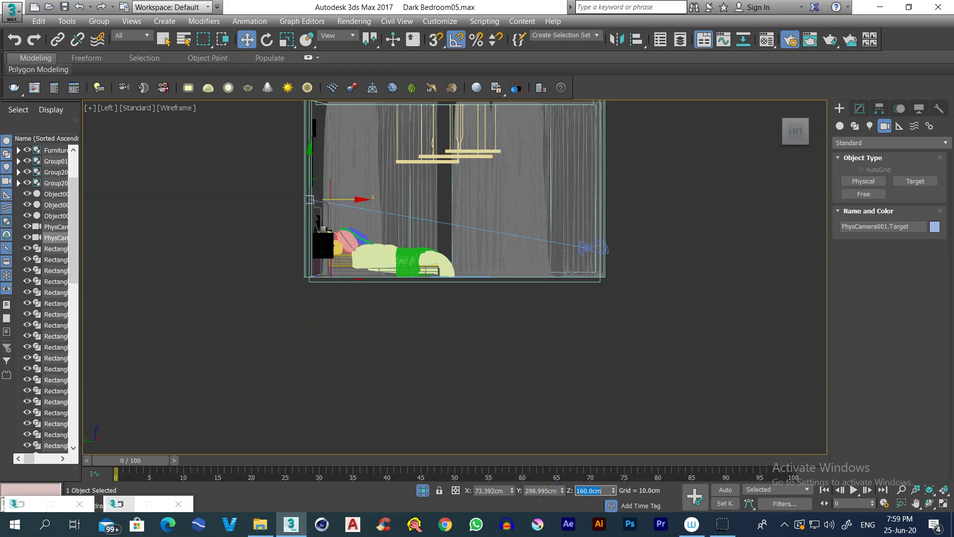
{"action": "middle_click_drag", "start_coordinate": [664, 192], "coordinate": [628, 273]}
{"action": "left_click", "coordinate": [628, 274]}
{"action": "scroll", "coordinate": [628, 272], "scroll_direction": "up", "scroll_amount": 1}
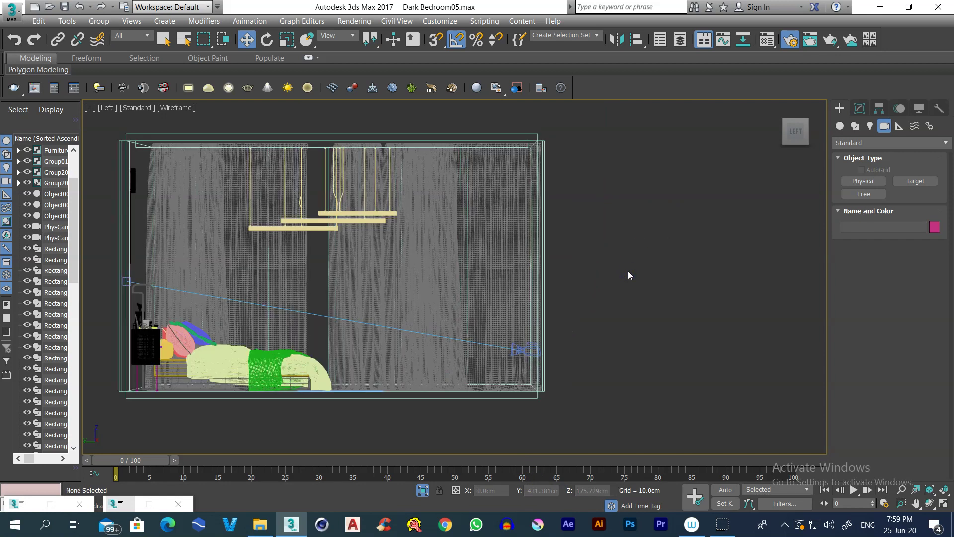
{"action": "scroll", "coordinate": [628, 272], "scroll_direction": "down", "scroll_amount": 1}
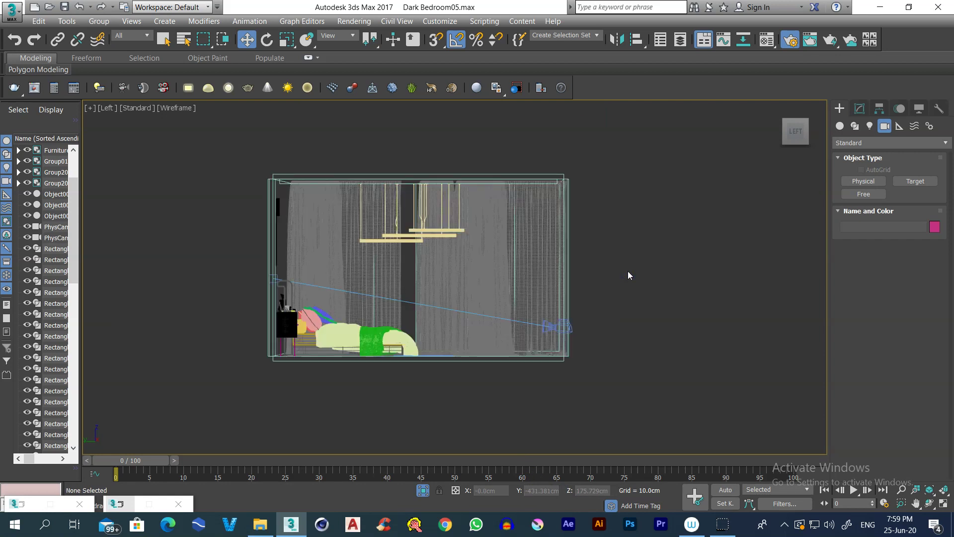
- Look through the physical camera with the safe frame displayed
{"action": "key", "text": "c"}
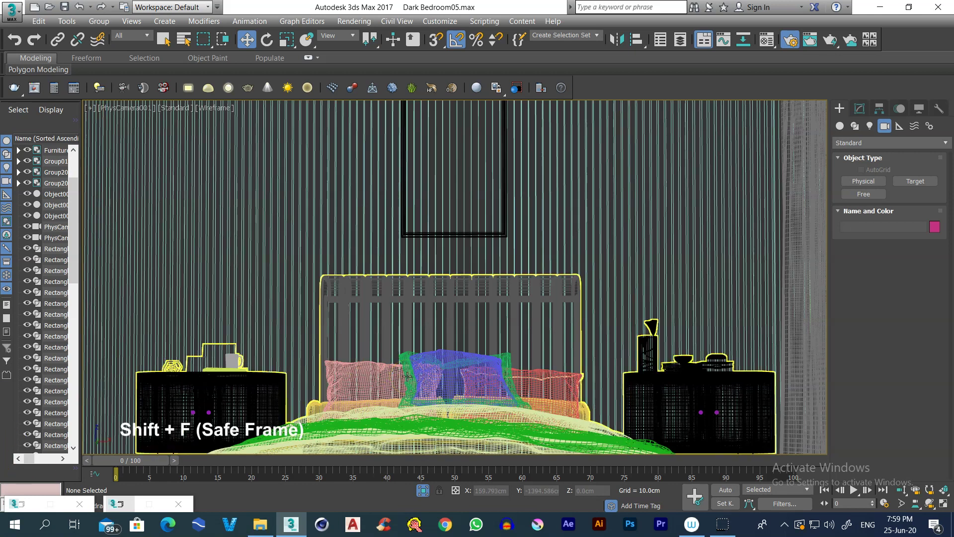
{"action": "key", "text": "shift+f"}
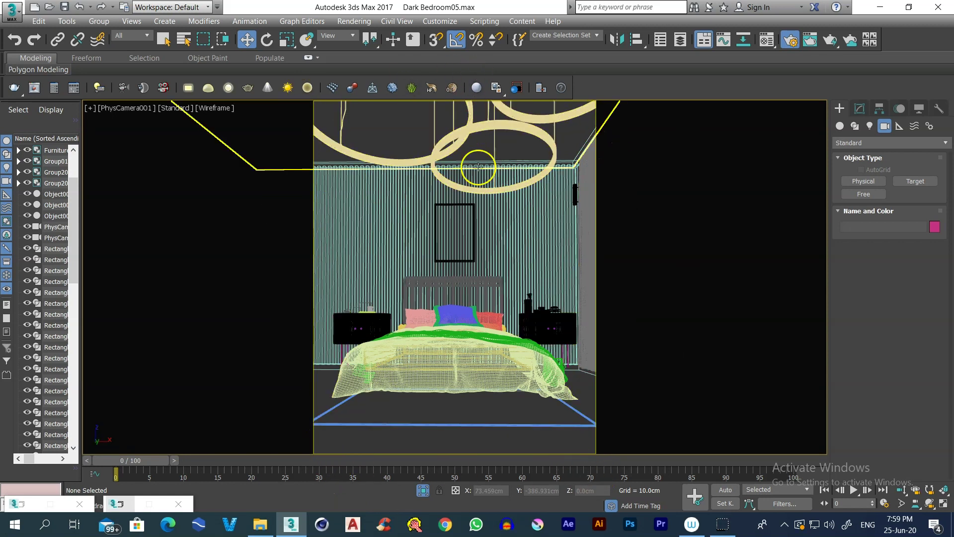
- Review the output width and height in the render setup, and put its window away
{"action": "left_click", "coordinate": [790, 41]}
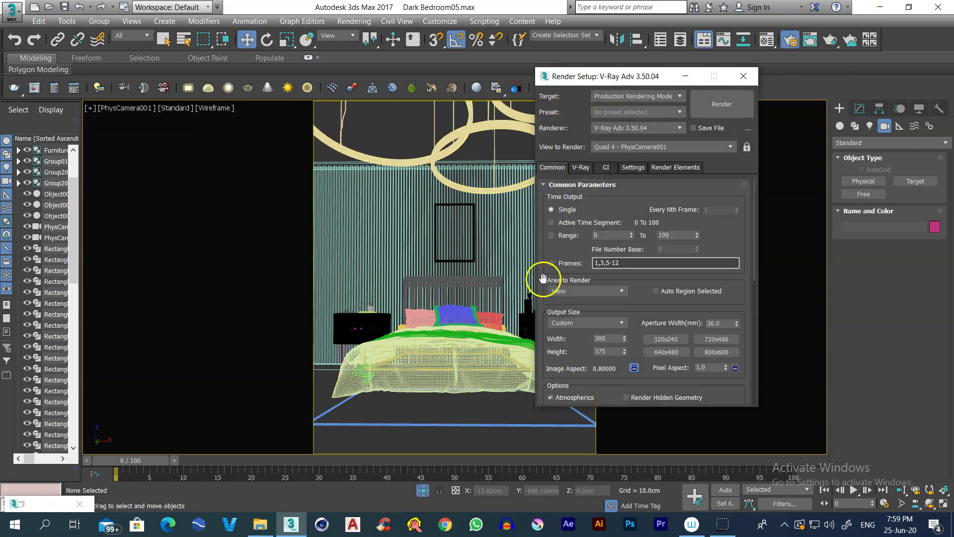
{"action": "scroll", "coordinate": [596, 330], "scroll_direction": "down", "scroll_amount": 1}
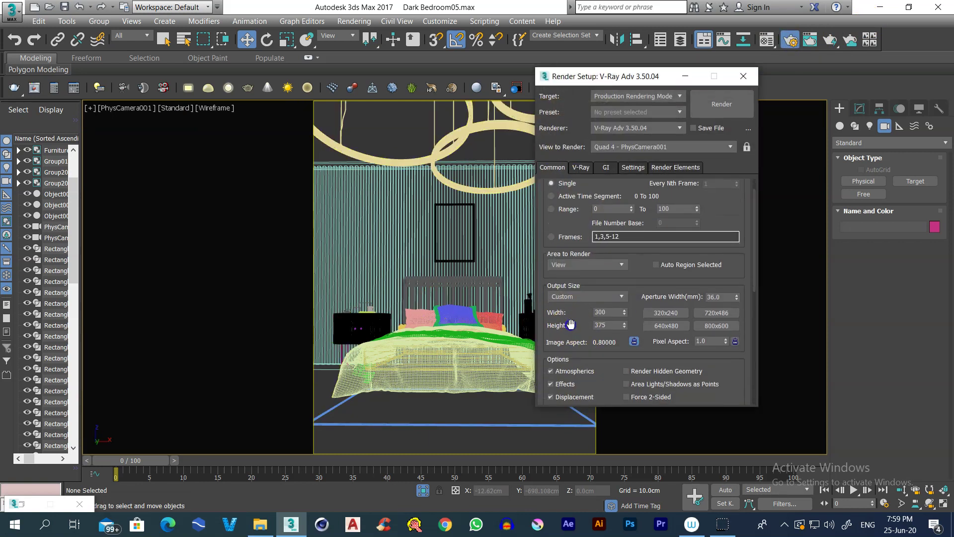
{"action": "left_click", "coordinate": [614, 314]}
{"action": "left_click", "coordinate": [607, 325]}
{"action": "left_click", "coordinate": [581, 315]}
{"action": "left_click", "coordinate": [604, 332]}
{"action": "left_click", "coordinate": [685, 76]}
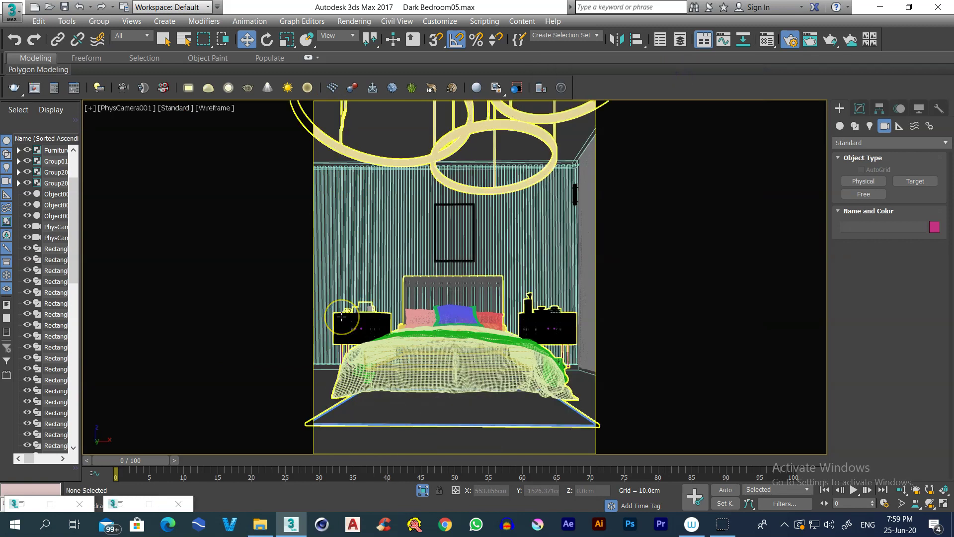
- Display the camera view with default shading and shift its framing slightly upward
{"action": "key", "text": "F3"}
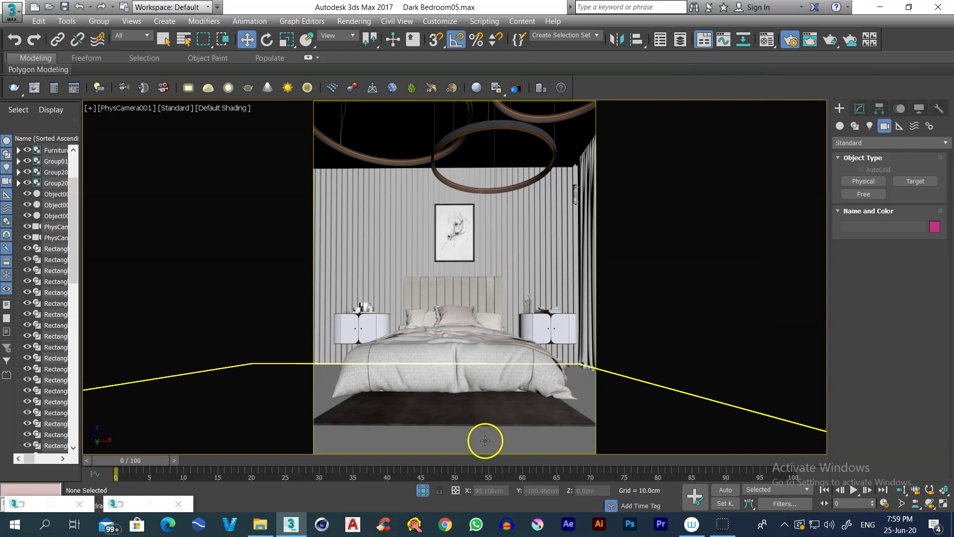
{"action": "middle_click_drag", "start_coordinate": [488, 415], "coordinate": [489, 420]}
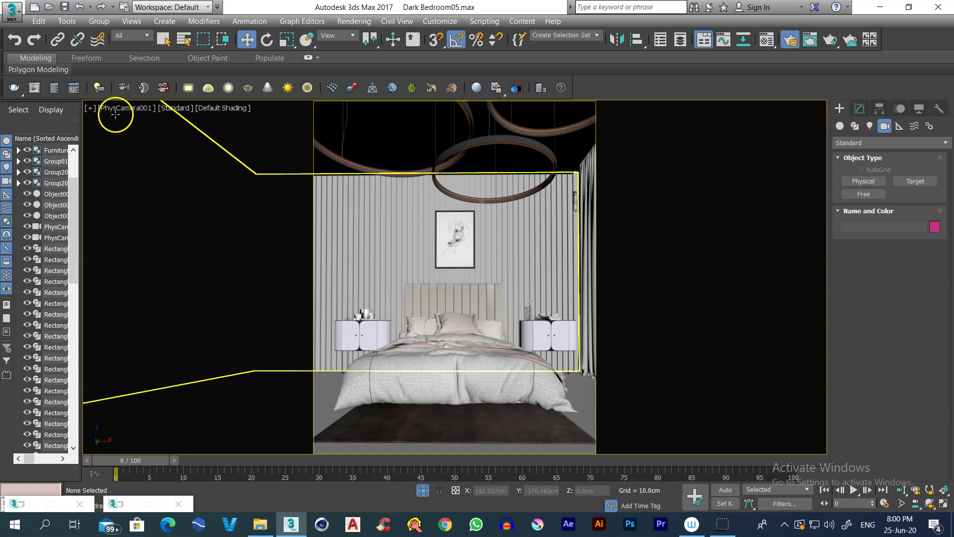
- Select the physical camera from its view and set its shutter type to 1 / seconds with a duration of 50
{"action": "left_click", "coordinate": [130, 109]}
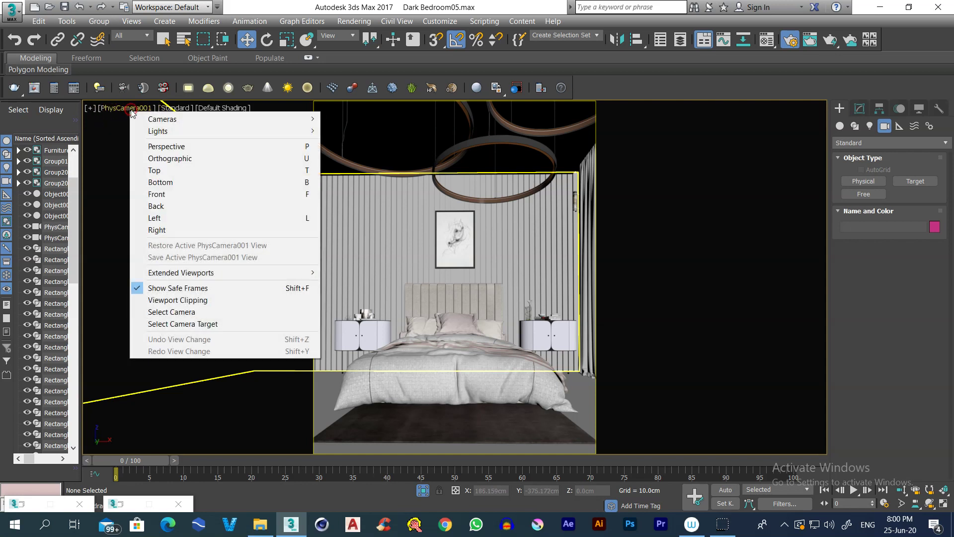
{"action": "left_click", "coordinate": [184, 313]}
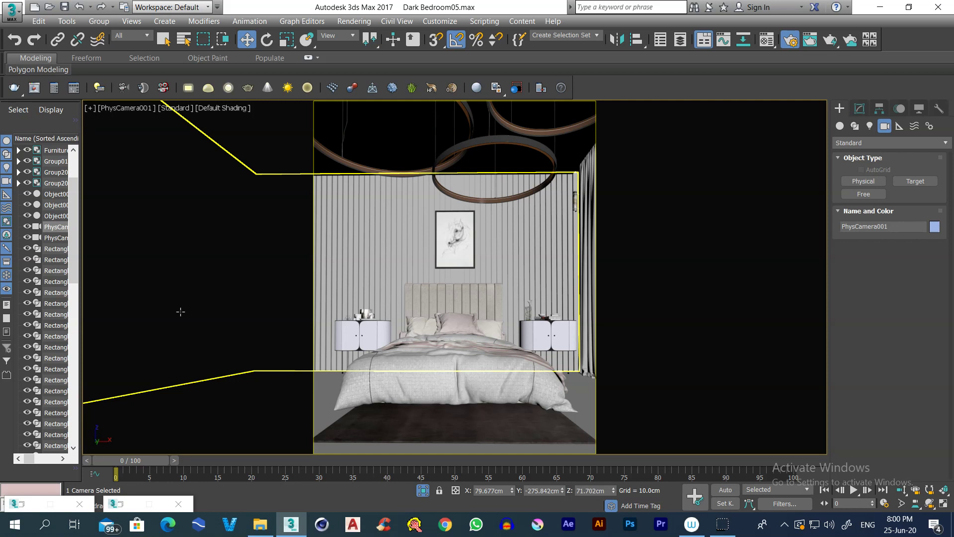
{"action": "left_click", "coordinate": [859, 108]}
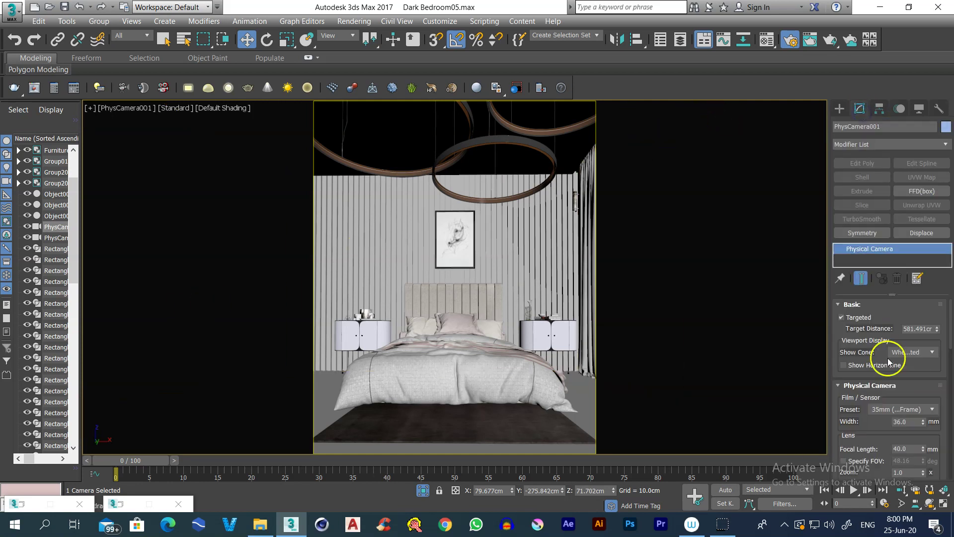
{"action": "left_click_drag", "start_coordinate": [901, 364], "coordinate": [926, 196]}
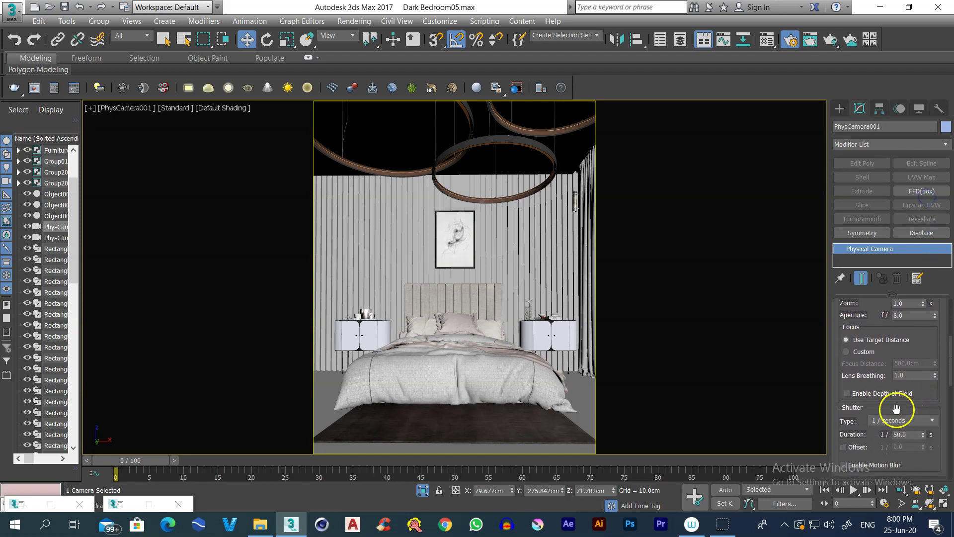
{"action": "left_click_drag", "start_coordinate": [842, 399], "coordinate": [841, 369]}
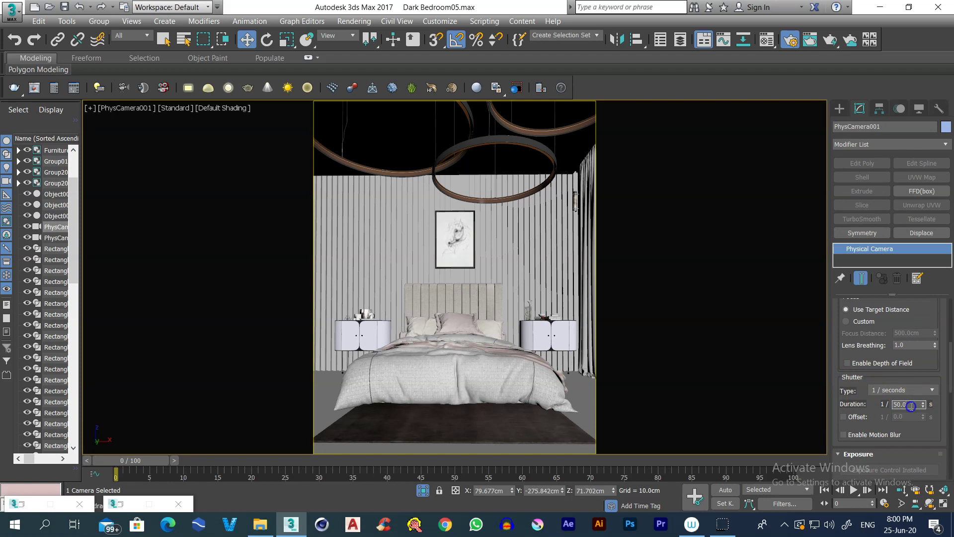
{"action": "double_click", "coordinate": [899, 404]}
{"action": "type", "text": "5"}
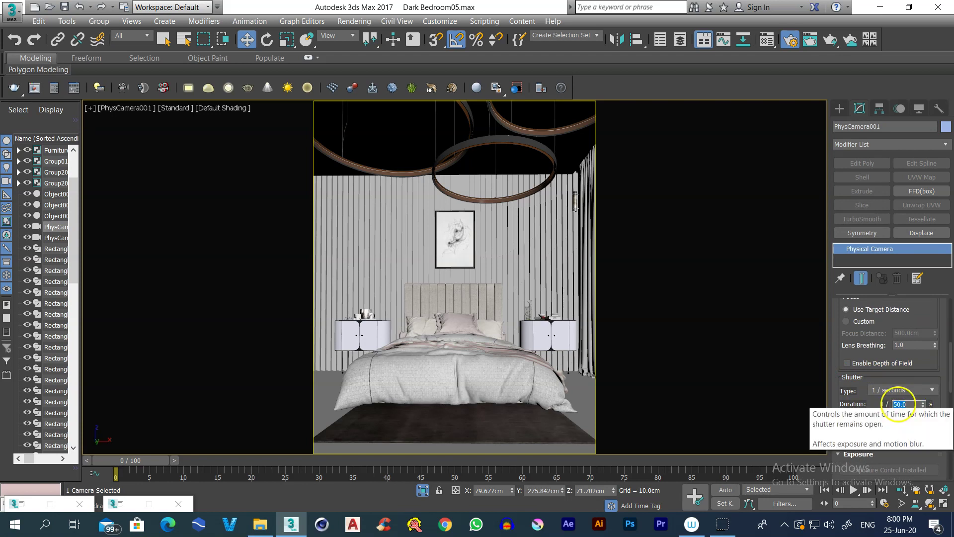
{"action": "left_click", "coordinate": [897, 389]}
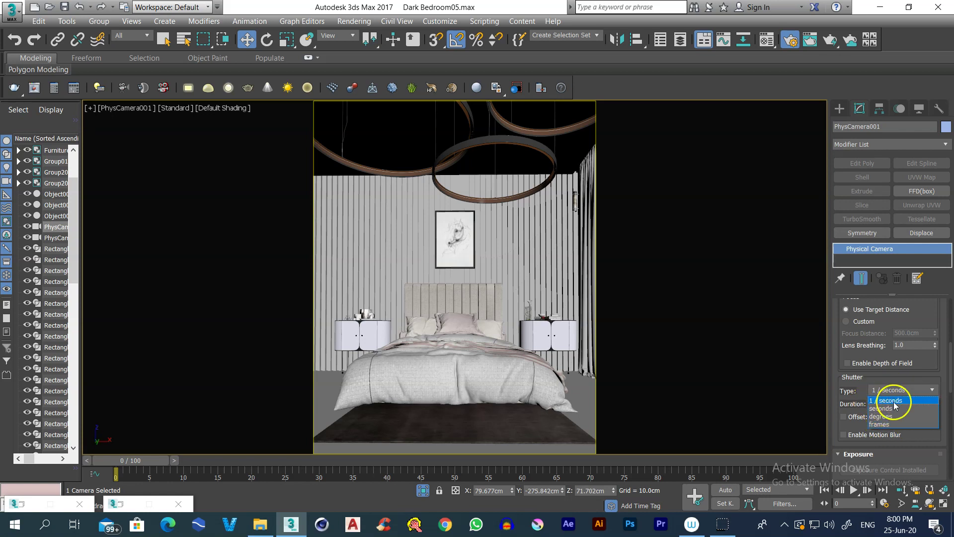
{"action": "left_click", "coordinate": [894, 400]}
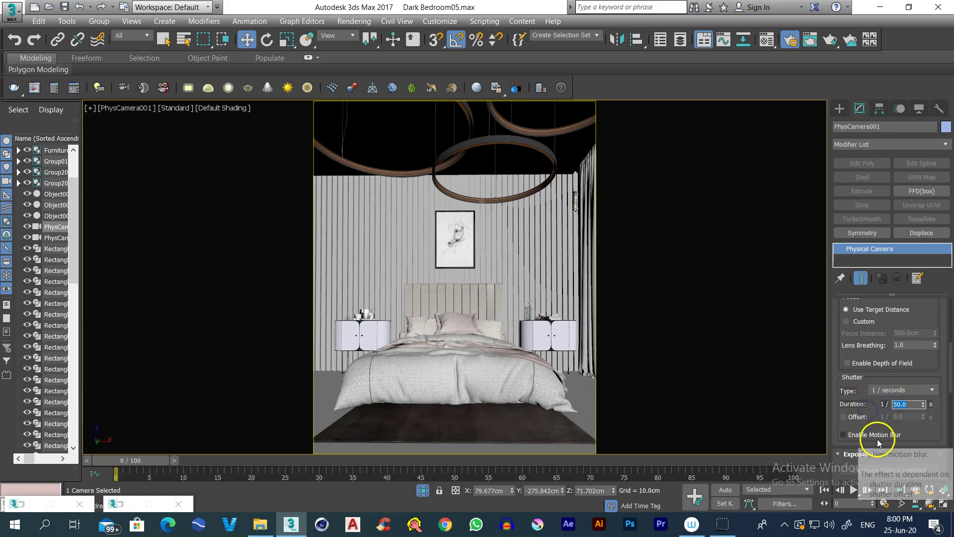
- Set the camera's exposure gain to manual at 100 ISO and its white balance to Custom
{"action": "left_click_drag", "start_coordinate": [928, 436], "coordinate": [933, 283]}
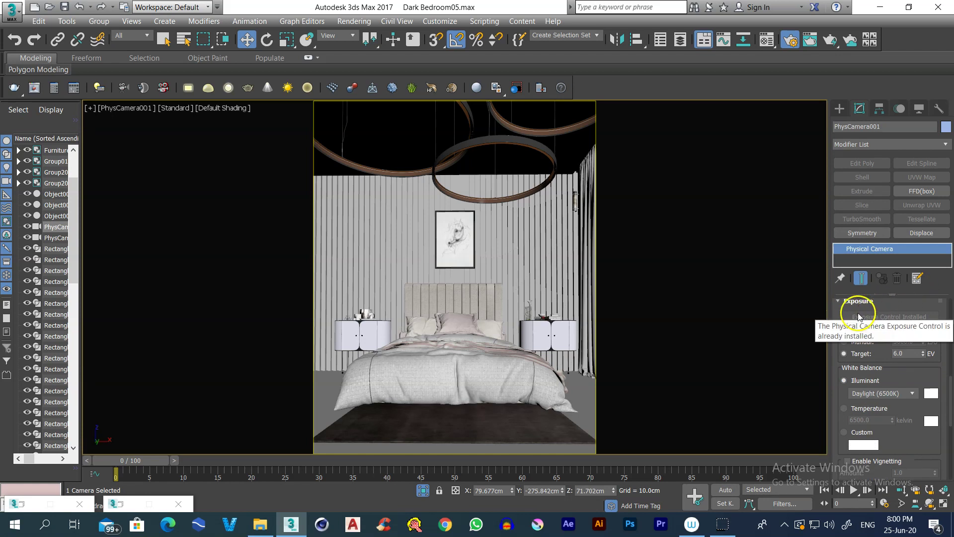
{"action": "left_click", "coordinate": [866, 345]}
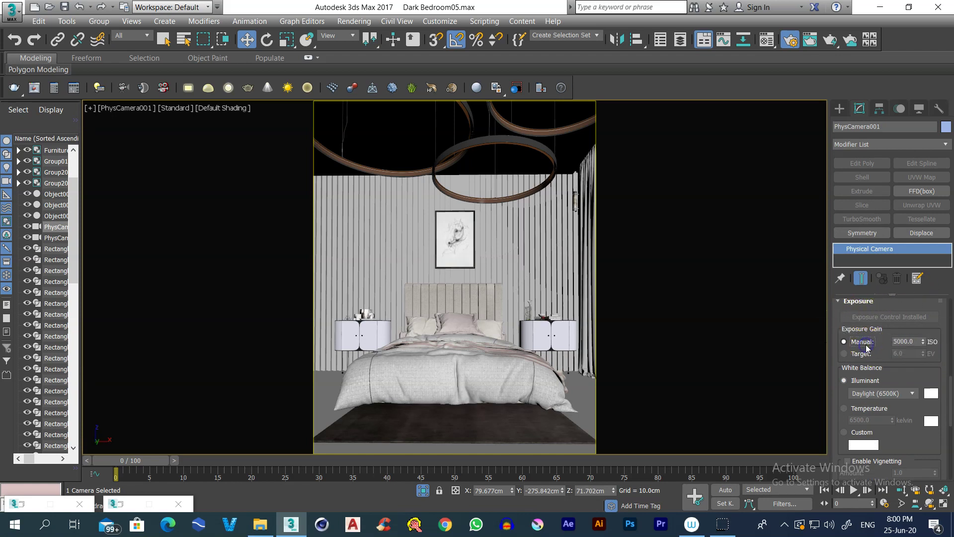
{"action": "left_click", "coordinate": [916, 341]}
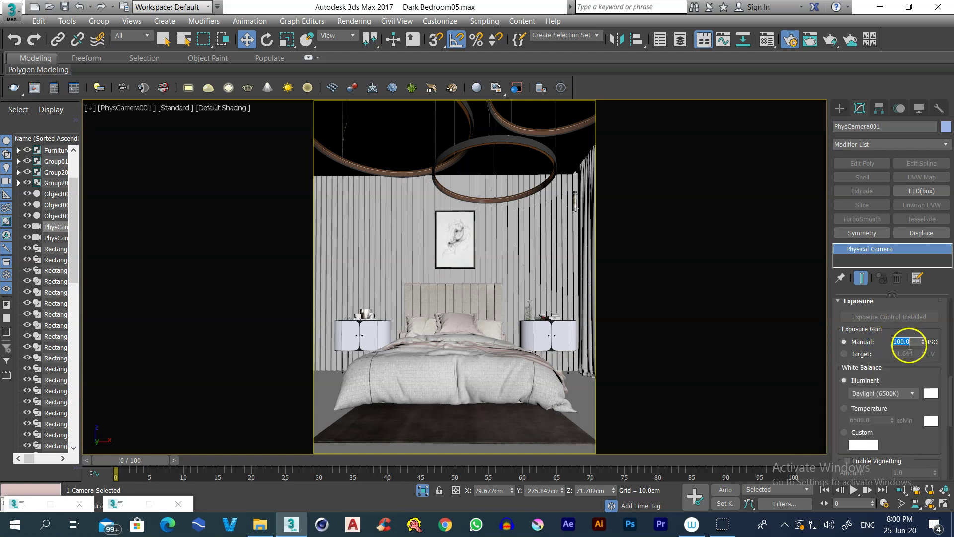
{"action": "left_click_drag", "start_coordinate": [884, 354], "coordinate": [890, 319]}
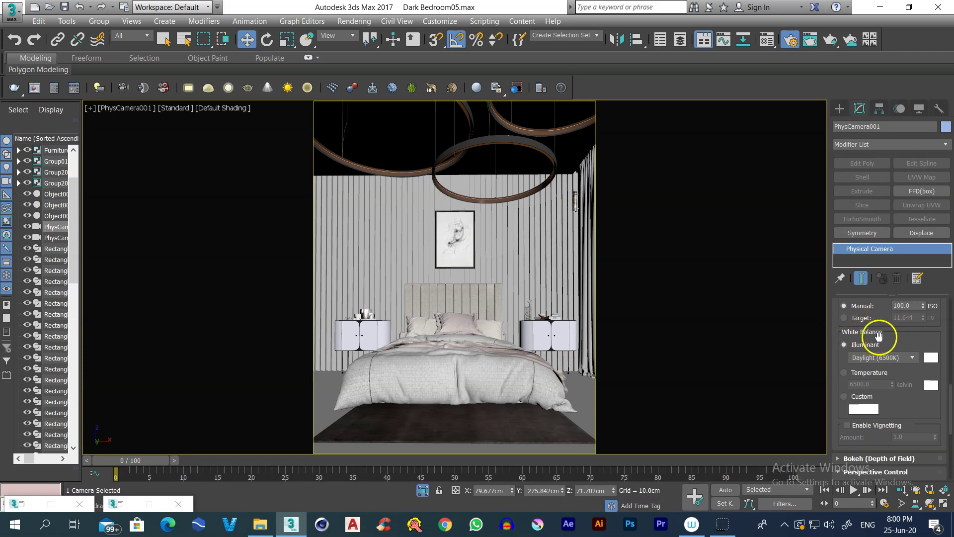
{"action": "left_click", "coordinate": [861, 396]}
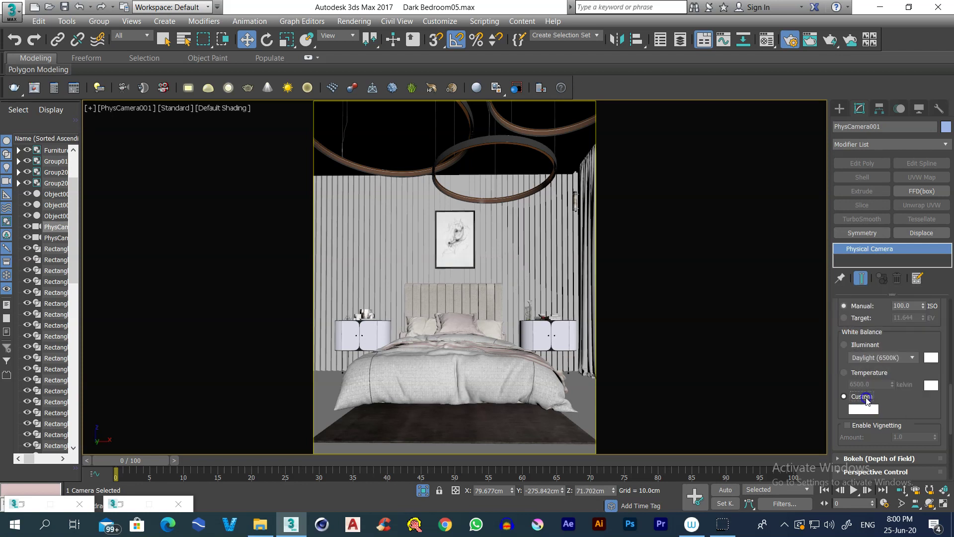
{"action": "left_click", "coordinate": [873, 409]}
{"action": "key", "text": "Escape"}
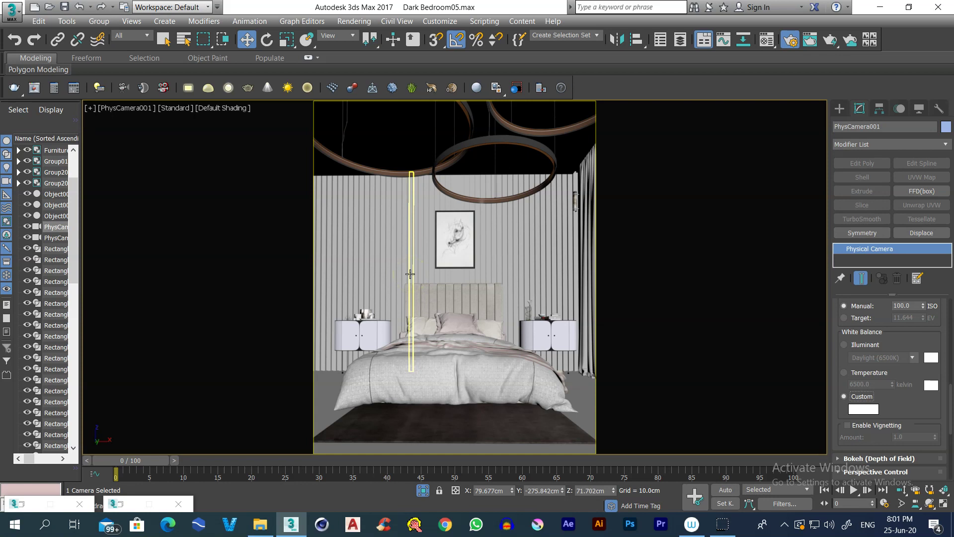
- Enable automatic vertical tilt correction on the physical camera and shift its framing slightly upward
{"action": "left_click_drag", "start_coordinate": [905, 405], "coordinate": [901, 263]}
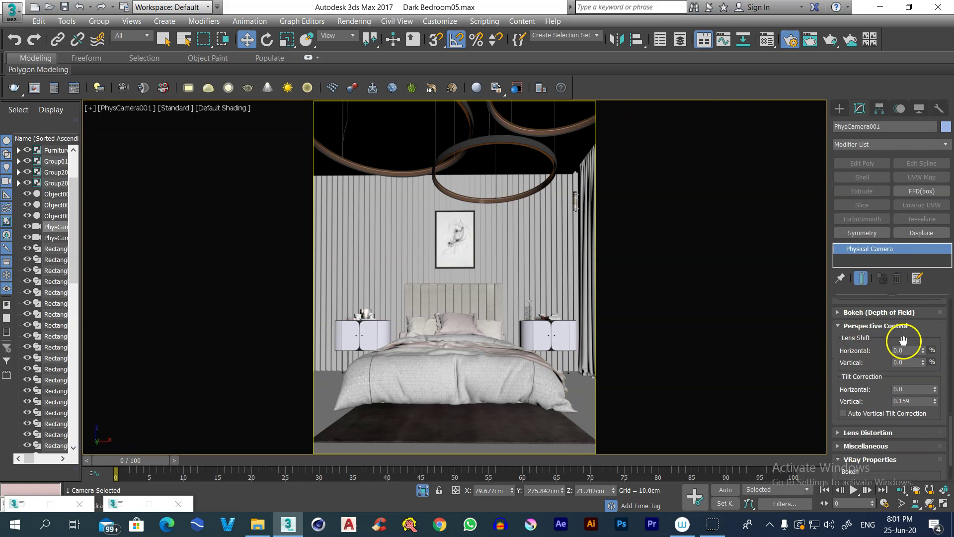
{"action": "left_click", "coordinate": [862, 413]}
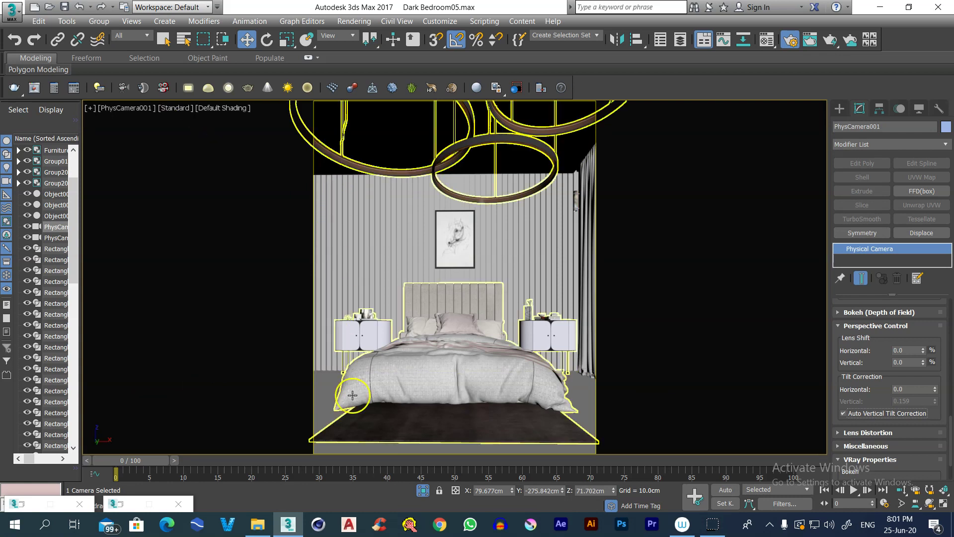
{"action": "left_click", "coordinate": [517, 292]}
{"action": "middle_click_drag", "start_coordinate": [518, 292], "coordinate": [519, 294]}
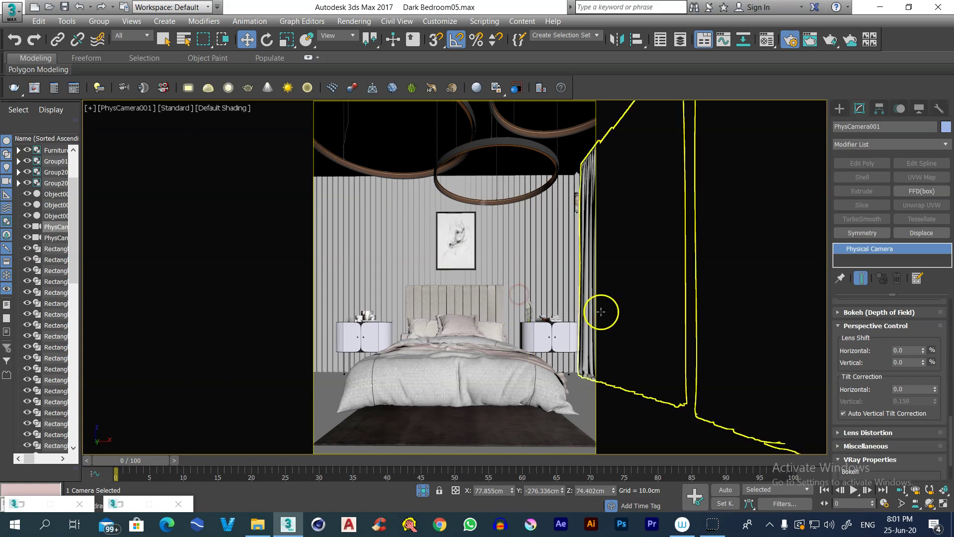
- Show the whole room in a wireframe top view without the safe frame and with nothing selected
{"action": "left_click", "coordinate": [463, 374]}
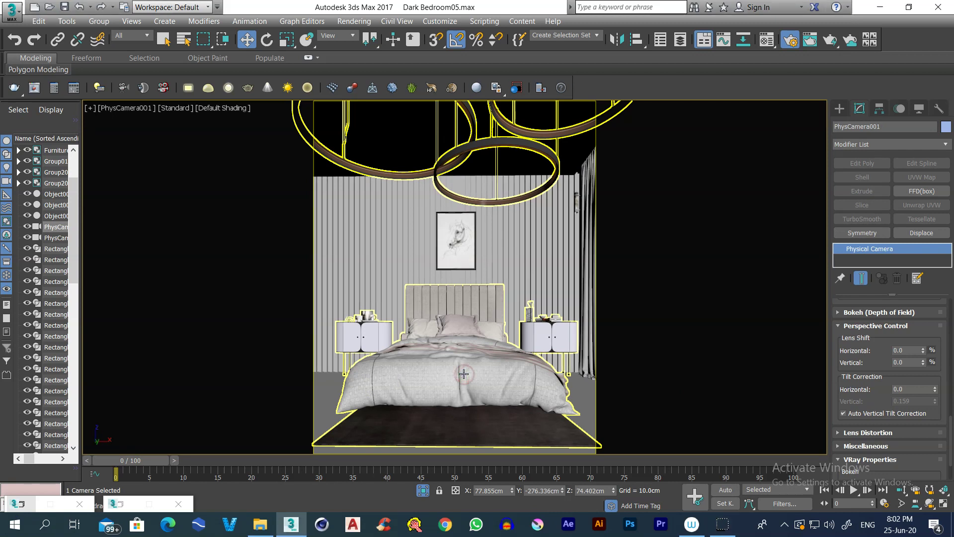
{"action": "key", "text": "t"}
{"action": "left_click", "coordinate": [490, 354]}
{"action": "key", "text": "F3"}
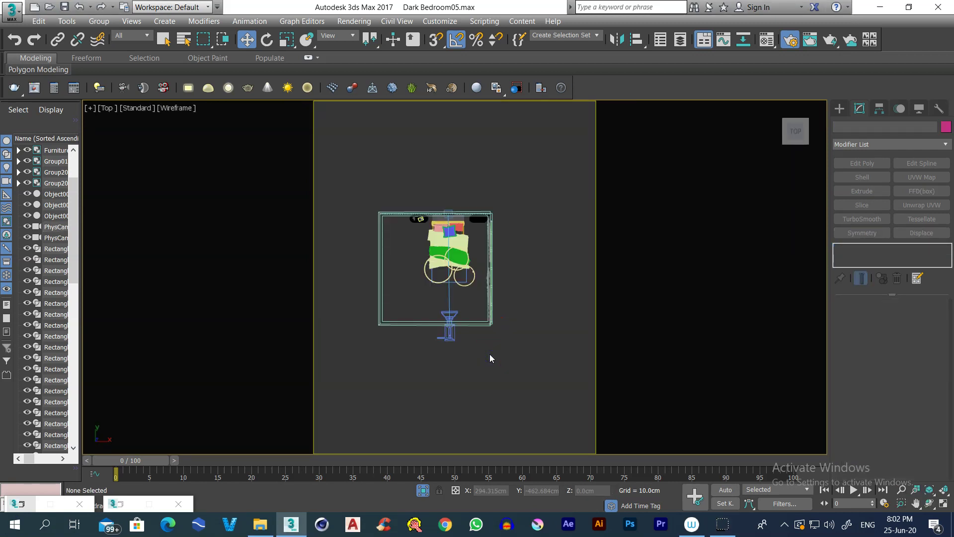
{"action": "middle_click_drag", "start_coordinate": [540, 270], "coordinate": [540, 282]}
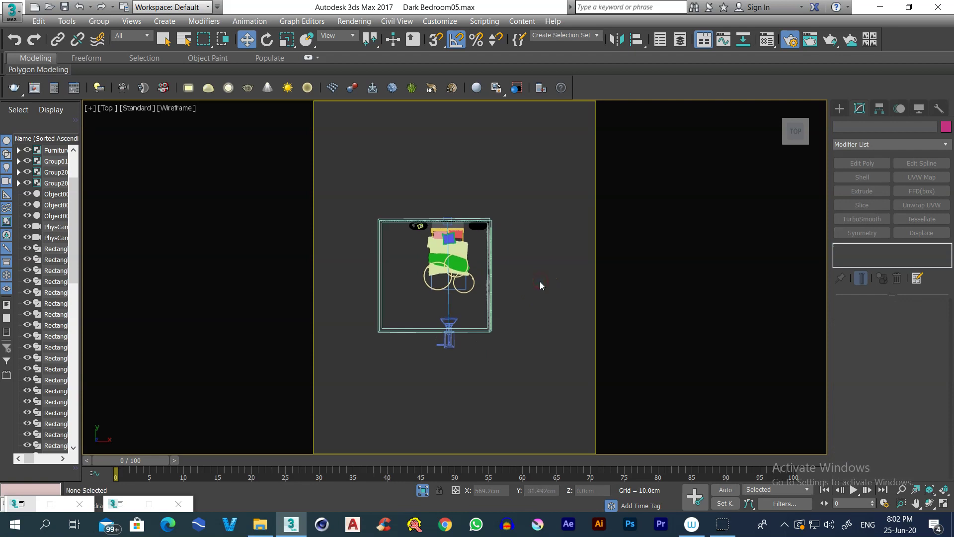
{"action": "key", "text": "shift+f"}
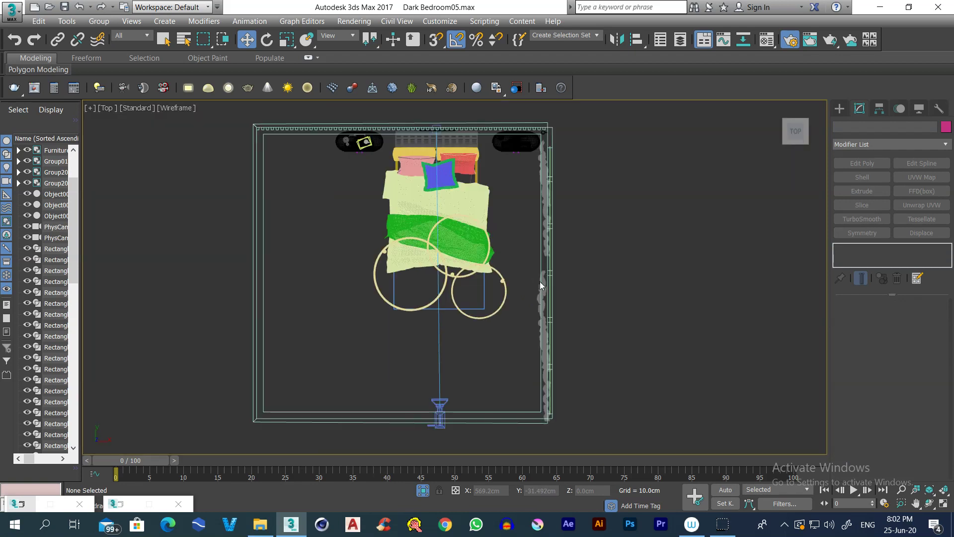
{"action": "middle_click_drag", "start_coordinate": [589, 286], "coordinate": [603, 287]}
{"action": "scroll", "coordinate": [602, 285], "scroll_direction": "down", "scroll_amount": 2}
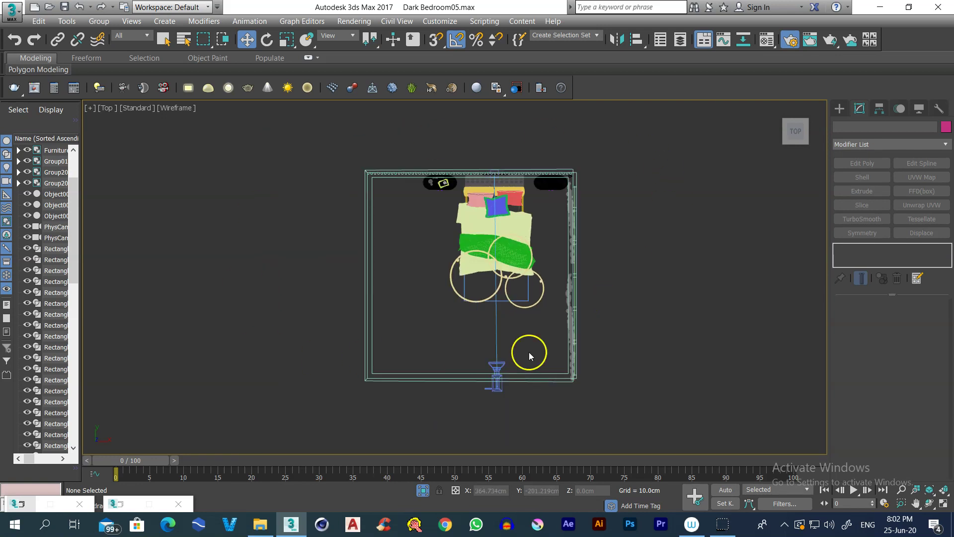
{"action": "middle_click_drag", "start_coordinate": [596, 333], "coordinate": [581, 329]}
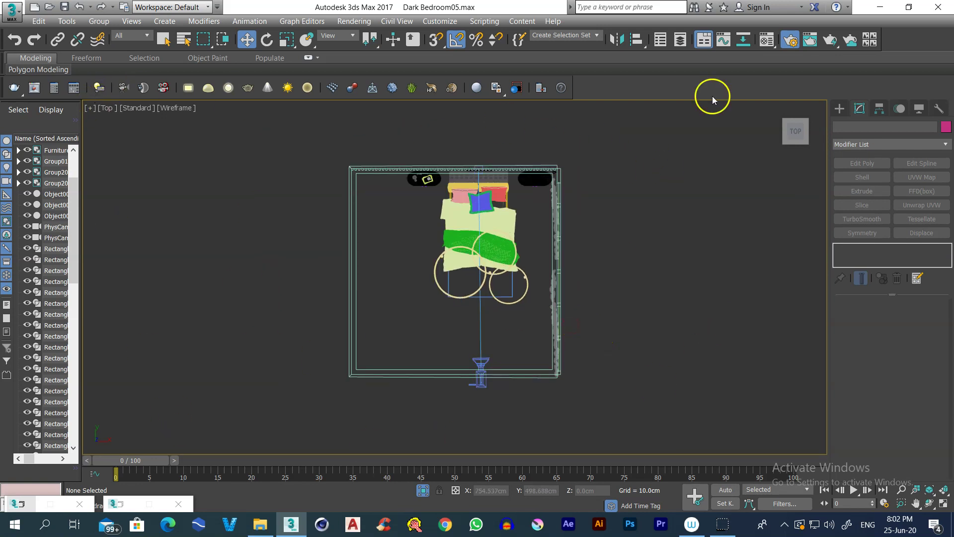
{"action": "scroll", "coordinate": [684, 275], "scroll_direction": "down", "scroll_amount": 2}
{"action": "middle_click_drag", "start_coordinate": [679, 312], "coordinate": [560, 303]}
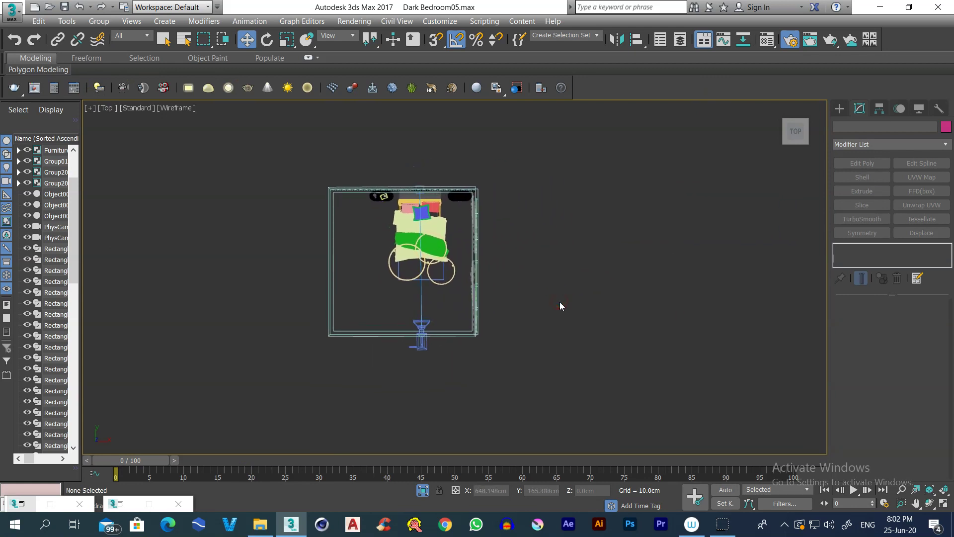
- Create a VRaySun outside the curtain wall aimed at the bed, replacing the existing environment map with a VRaySky map
{"action": "left_click", "coordinate": [839, 108]}
{"action": "left_click", "coordinate": [869, 126]}
{"action": "left_click", "coordinate": [889, 143]}
{"action": "left_click", "coordinate": [875, 167]}
{"action": "left_click", "coordinate": [913, 194]}
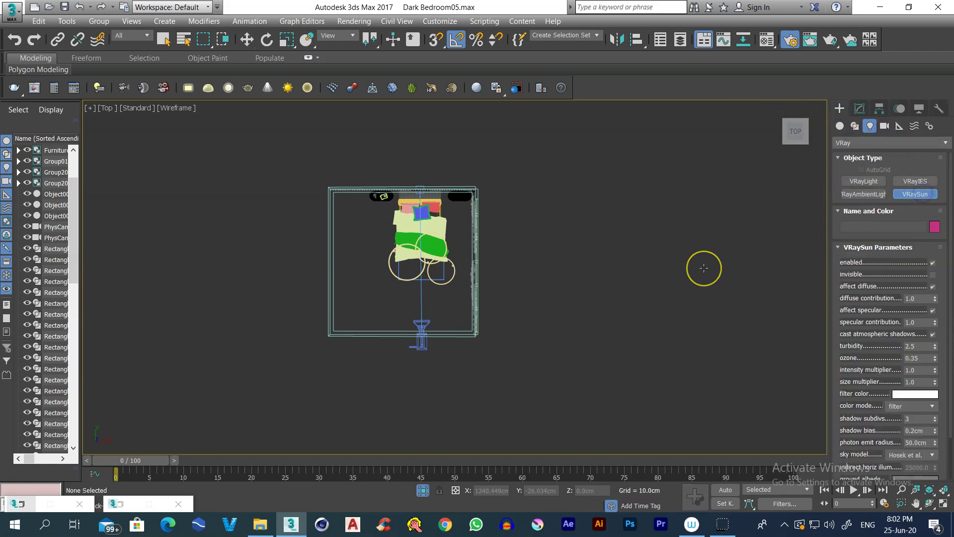
{"action": "middle_click_drag", "start_coordinate": [689, 263], "coordinate": [598, 241]}
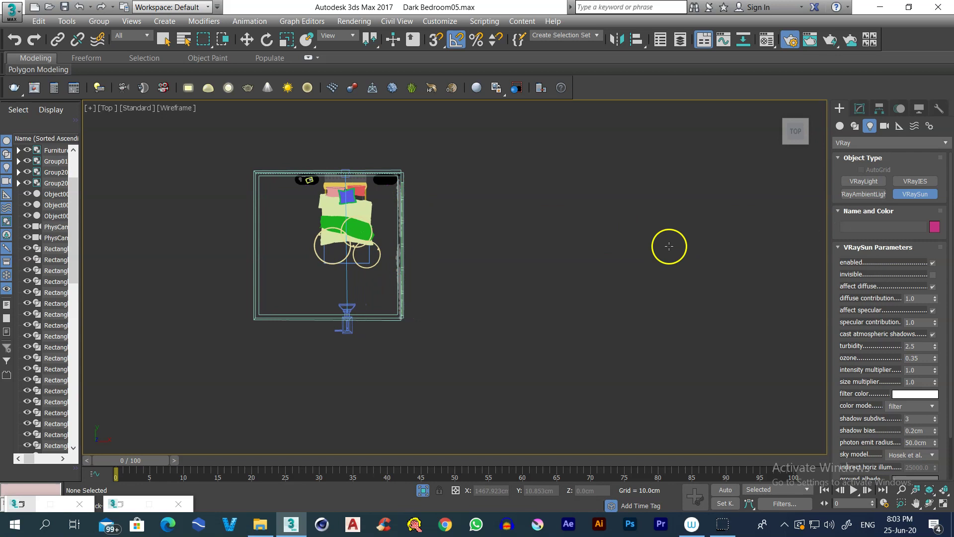
{"action": "left_click_drag", "start_coordinate": [625, 248], "coordinate": [348, 248]}
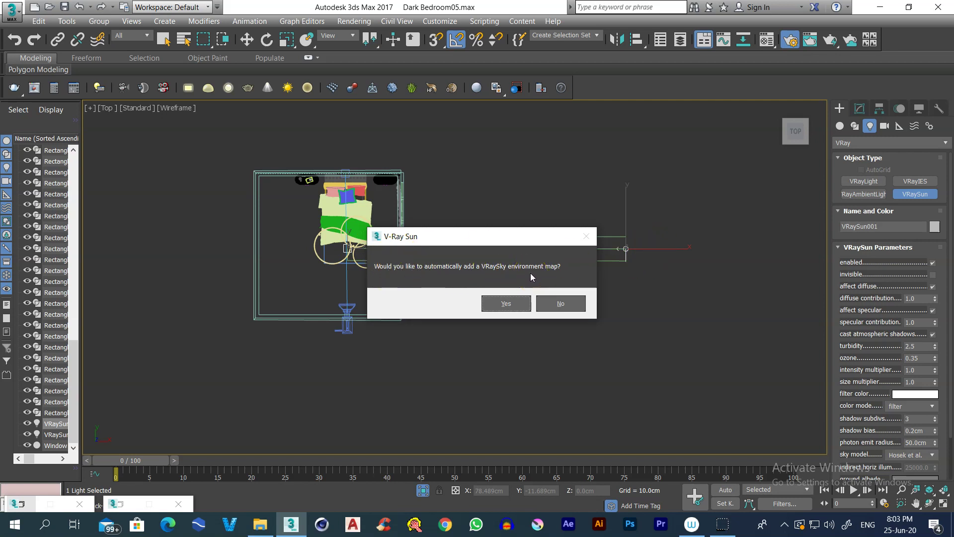
{"action": "left_click", "coordinate": [506, 307]}
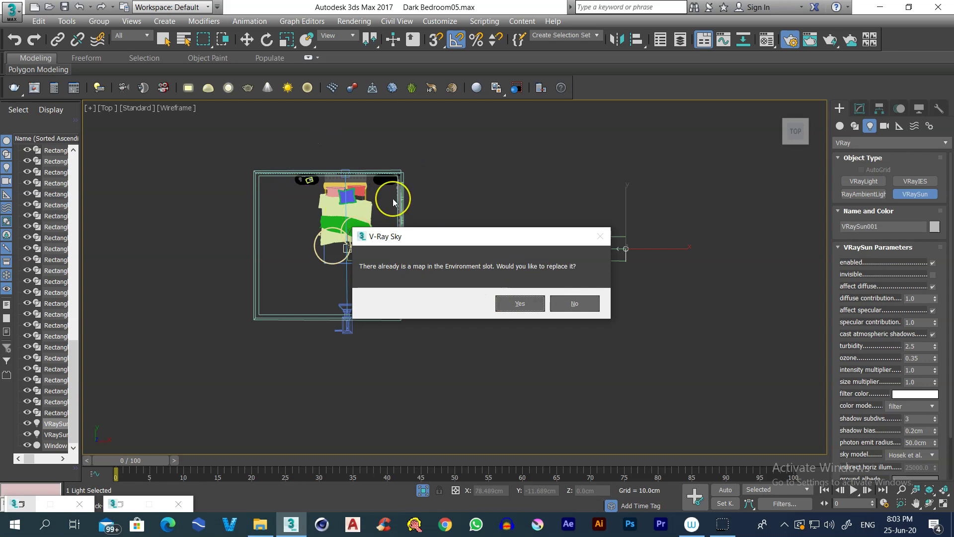
{"action": "left_click", "coordinate": [508, 306]}
{"action": "right_click", "coordinate": [507, 305]}
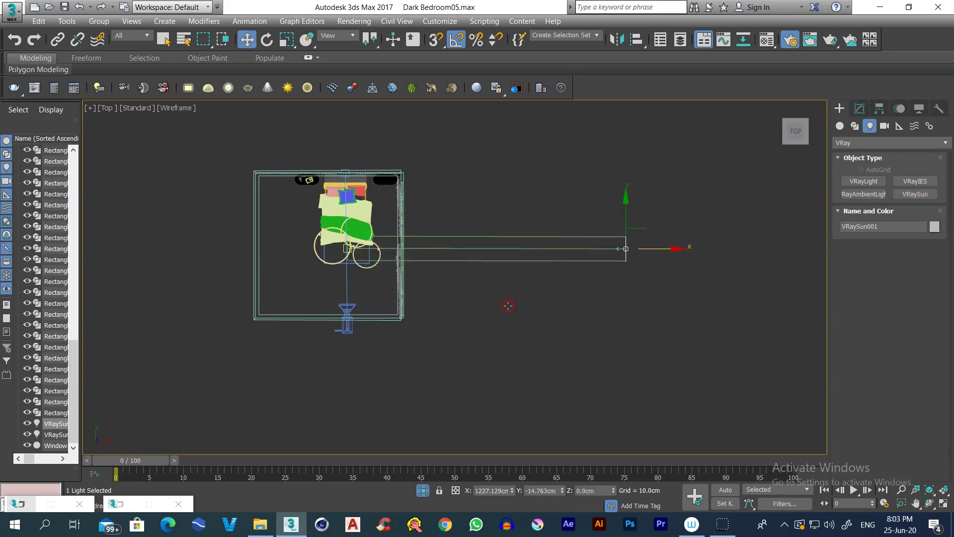
- In the front view, move the VRaySun up and closer to the room, to about X 1048 cm and Z 844 cm
{"action": "key", "text": "f"}
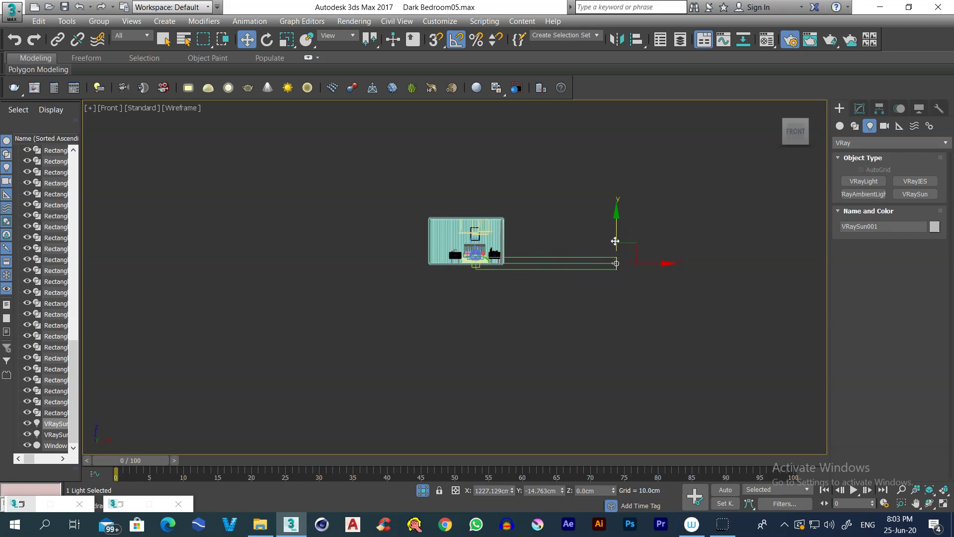
{"action": "left_click_drag", "start_coordinate": [634, 245], "coordinate": [616, 140]}
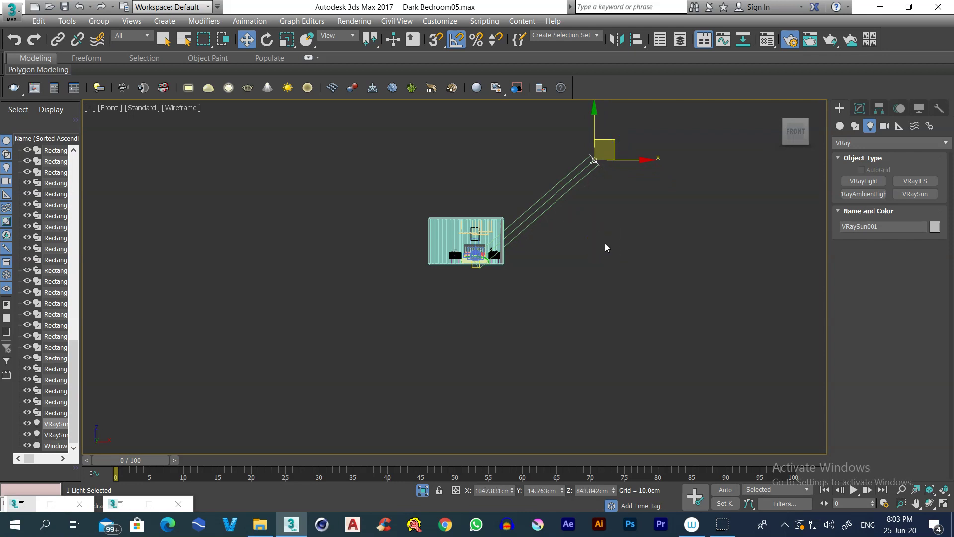
- Run a test render of the physical camera view with the safe frame displayed, and stop the render
{"action": "key", "text": "c"}
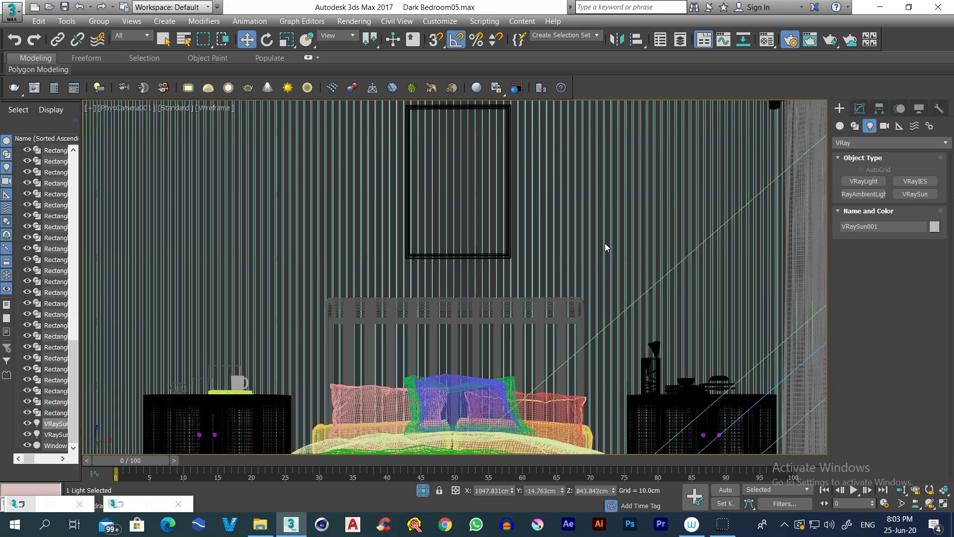
{"action": "key", "text": "shift+f"}
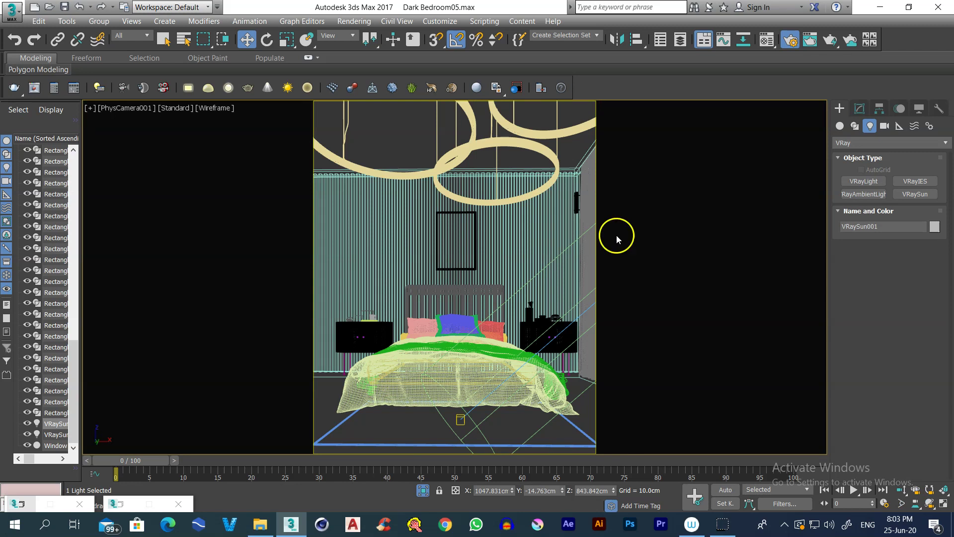
{"action": "left_click", "coordinate": [824, 44]}
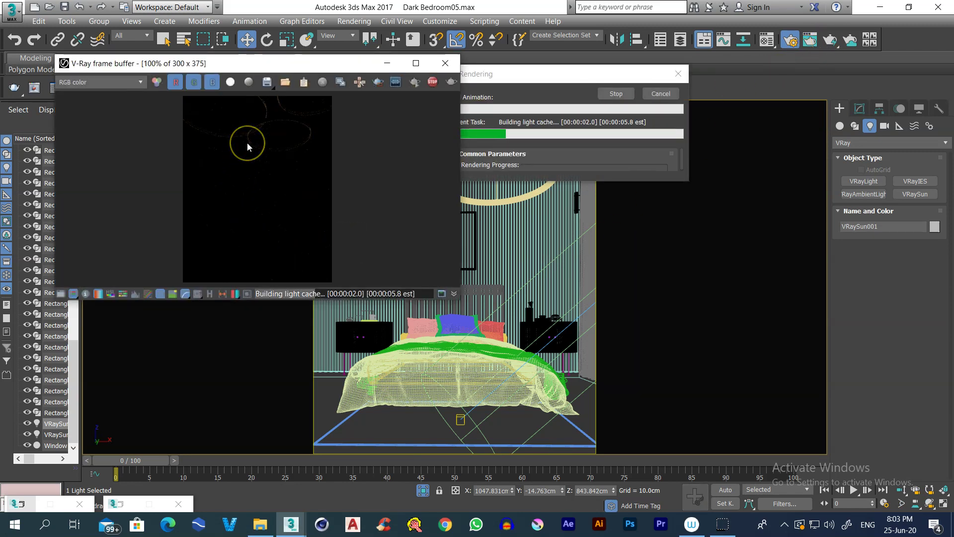
{"action": "key", "text": "Escape"}
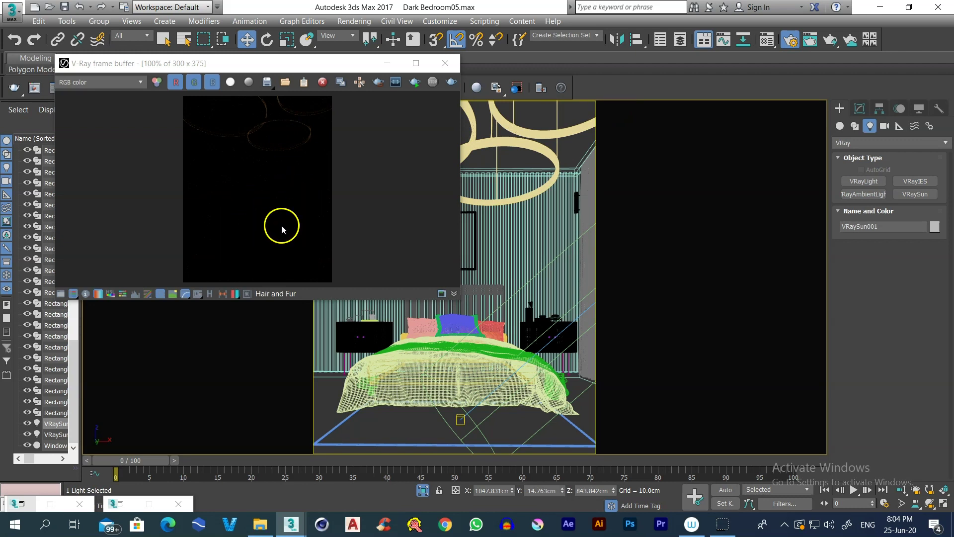
- Select the curtain group and assign it Material #63, the front VRayMtl of the two-sided curtain material
{"action": "left_click", "coordinate": [469, 72]}
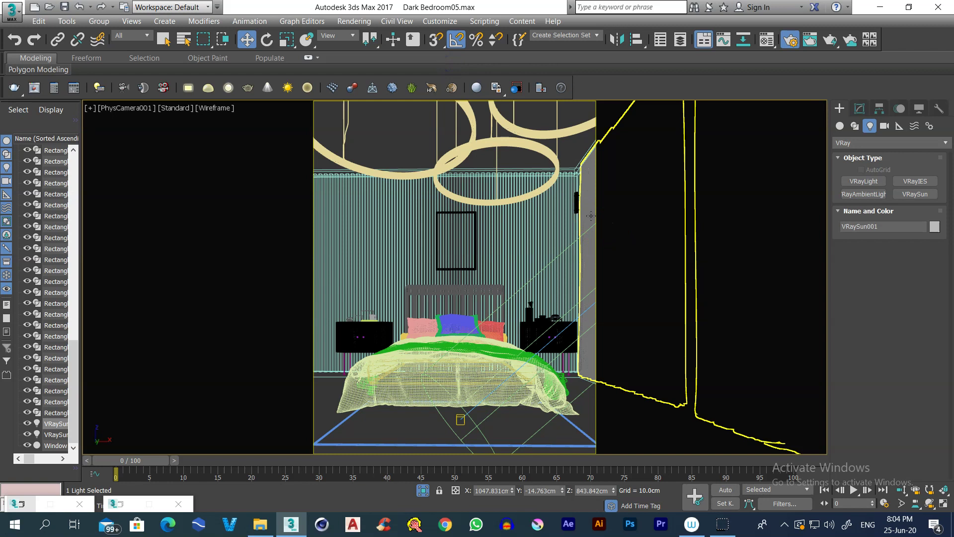
{"action": "left_click", "coordinate": [590, 216]}
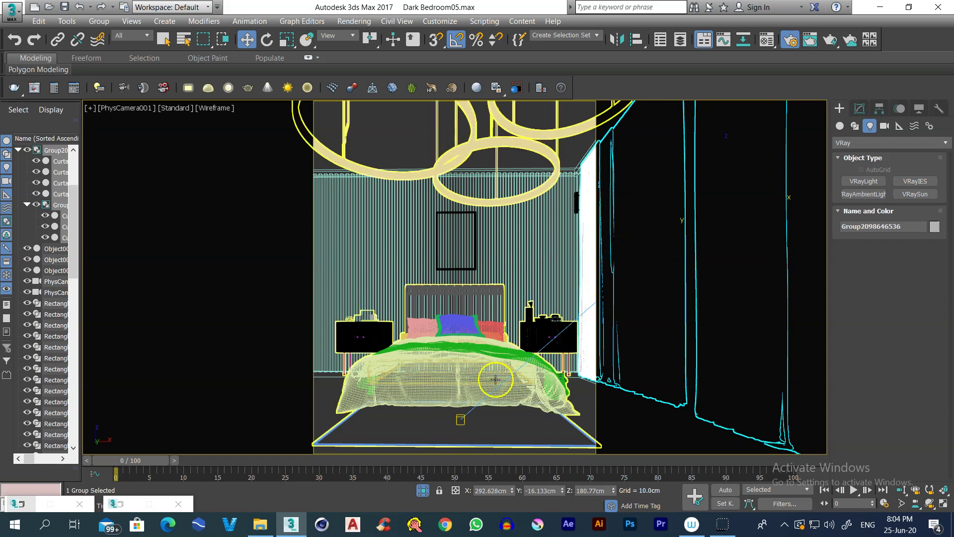
{"action": "left_click", "coordinate": [771, 43]}
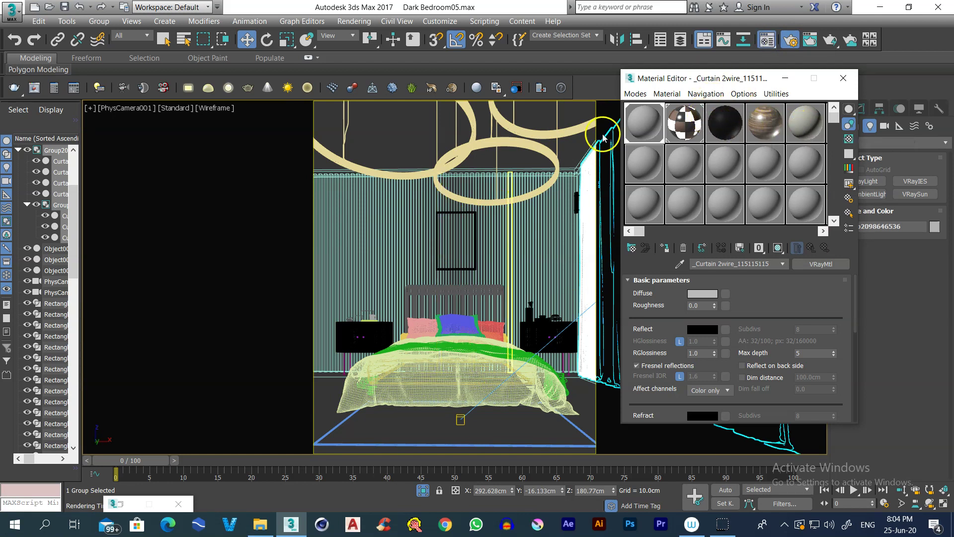
{"action": "left_click", "coordinate": [726, 125]}
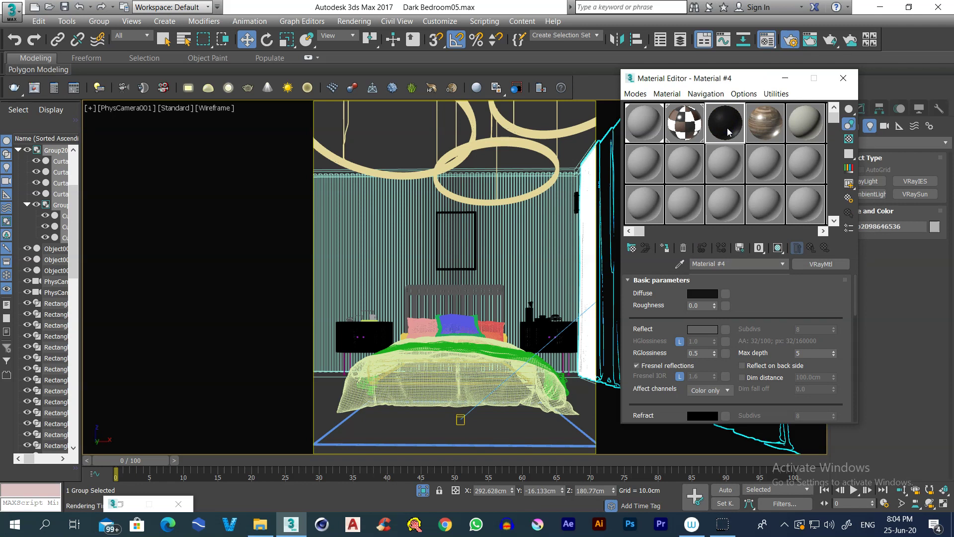
{"action": "left_click", "coordinate": [768, 127]}
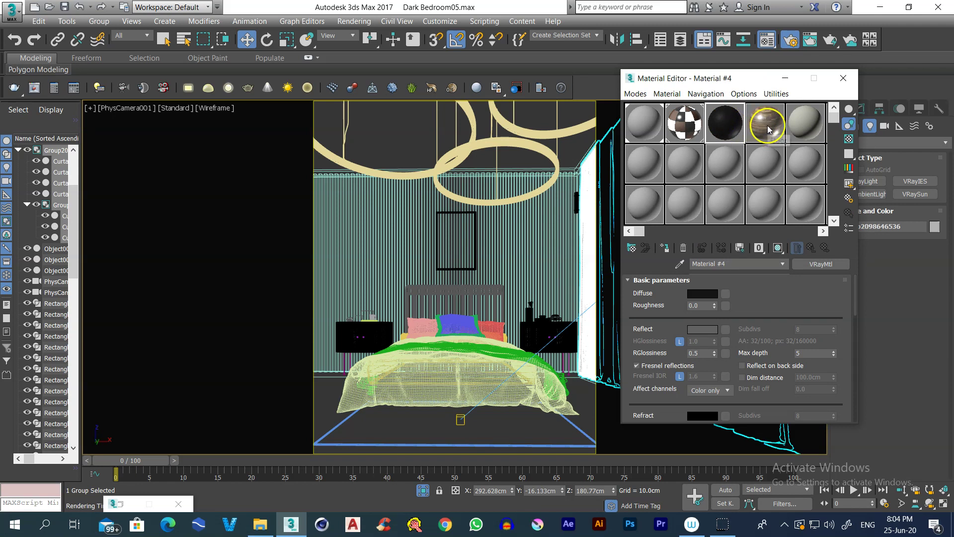
{"action": "left_click", "coordinate": [805, 123]}
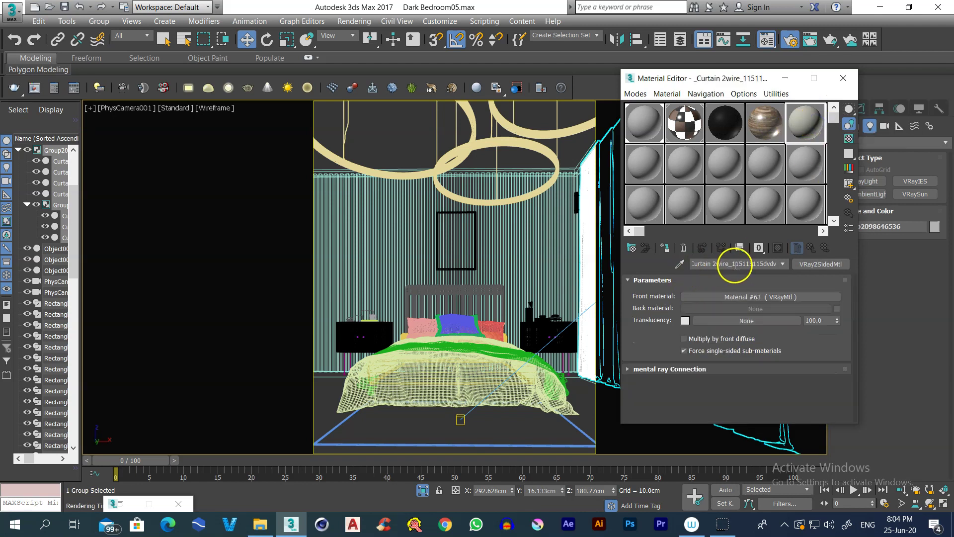
{"action": "left_click", "coordinate": [757, 297]}
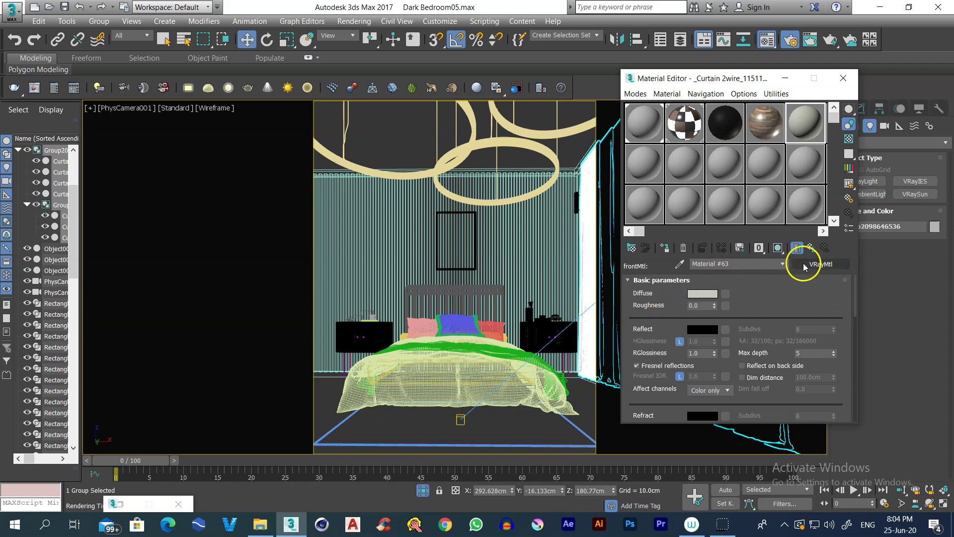
{"action": "left_click", "coordinate": [666, 248]}
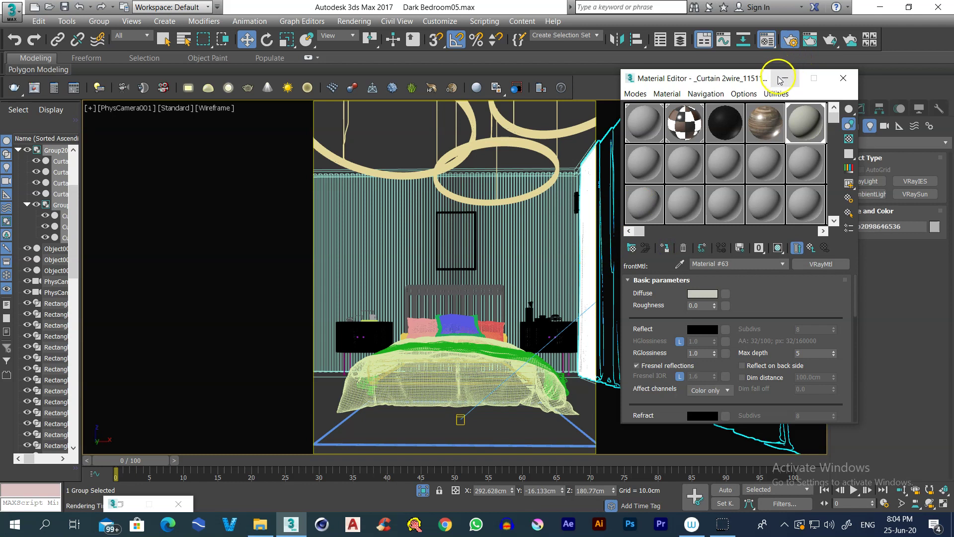
- Select the Window Glass object from outside the room in a perspective view
{"action": "left_click_drag", "start_coordinate": [734, 76], "coordinate": [285, 75]}
{"action": "middle_click", "coordinate": [489, 244]}
{"action": "key", "text": "p"}
{"action": "middle_click", "coordinate": [591, 293]}
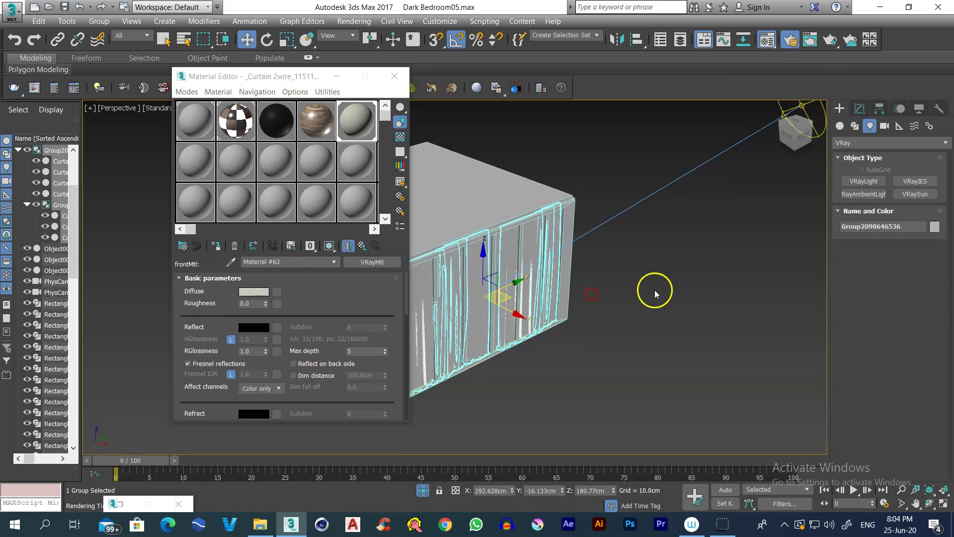
{"action": "left_click", "coordinate": [490, 274]}
{"action": "left_click_drag", "start_coordinate": [572, 291], "coordinate": [681, 336]}
{"action": "right_click", "coordinate": [681, 337]}
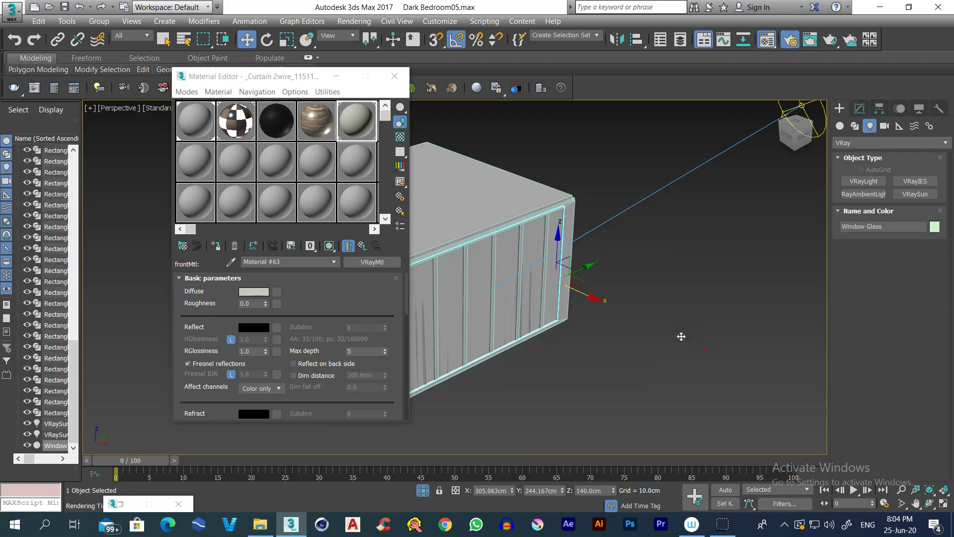
- Set up a VRayMtl in an unused sample slot and name it glass
{"action": "left_click", "coordinate": [197, 172]}
{"action": "left_click", "coordinate": [447, 251]}
{"action": "left_click", "coordinate": [378, 263]}
{"action": "left_click_drag", "start_coordinate": [194, 158], "coordinate": [239, 170]}
{"action": "left_click", "coordinate": [204, 179]}
{"action": "left_click", "coordinate": [370, 261]}
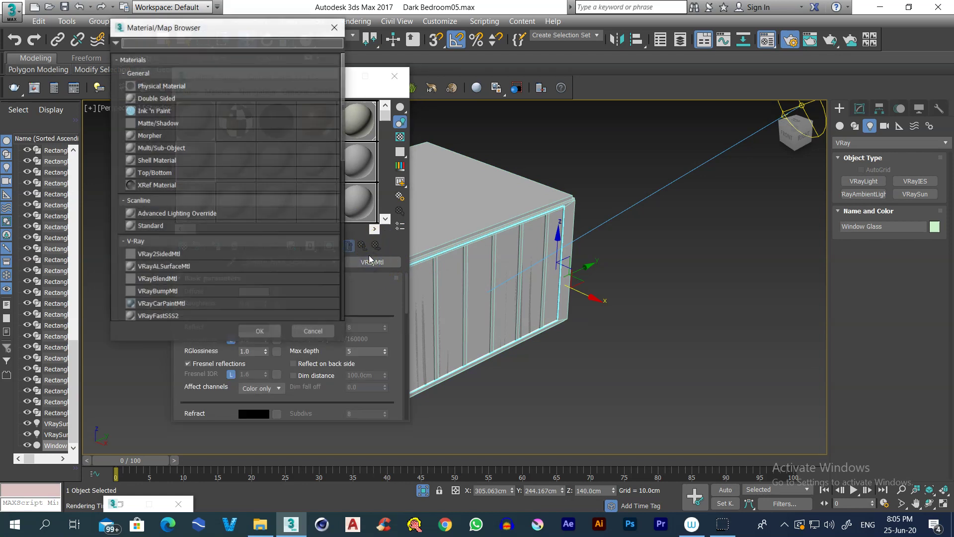
{"action": "scroll", "coordinate": [177, 295], "scroll_direction": "down", "scroll_amount": 3}
{"action": "double_click", "coordinate": [165, 284]}
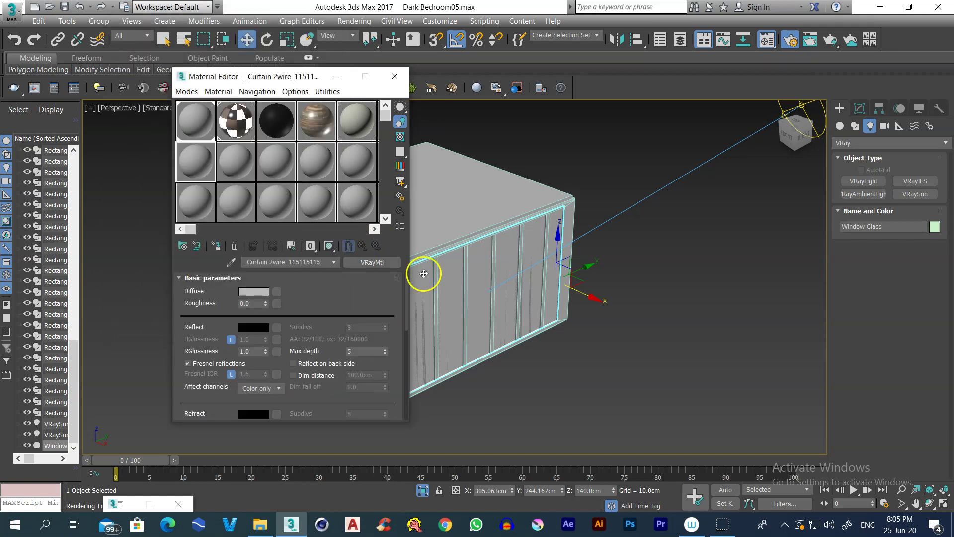
{"action": "left_click_drag", "start_coordinate": [326, 261], "coordinate": [72, 278]}
{"action": "type", "text": "glass"}
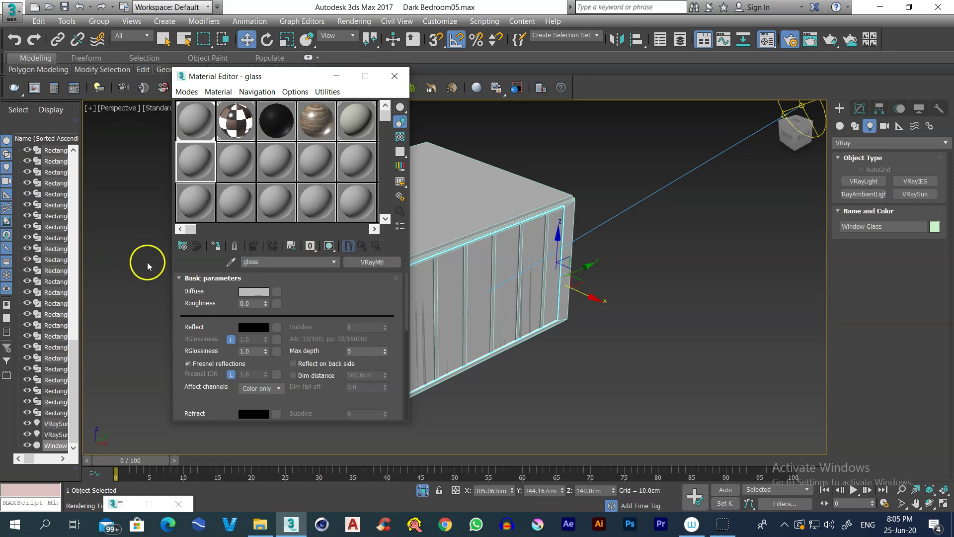
- Give the glass material a black diffuse colour and a light grey reflection colour of value 212
{"action": "left_click", "coordinate": [261, 294]}
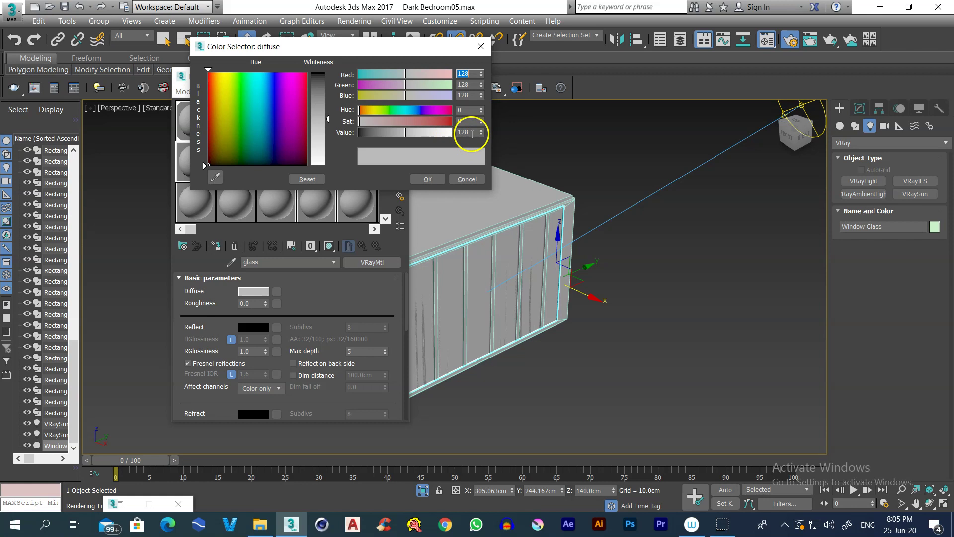
{"action": "left_click", "coordinate": [321, 65]}
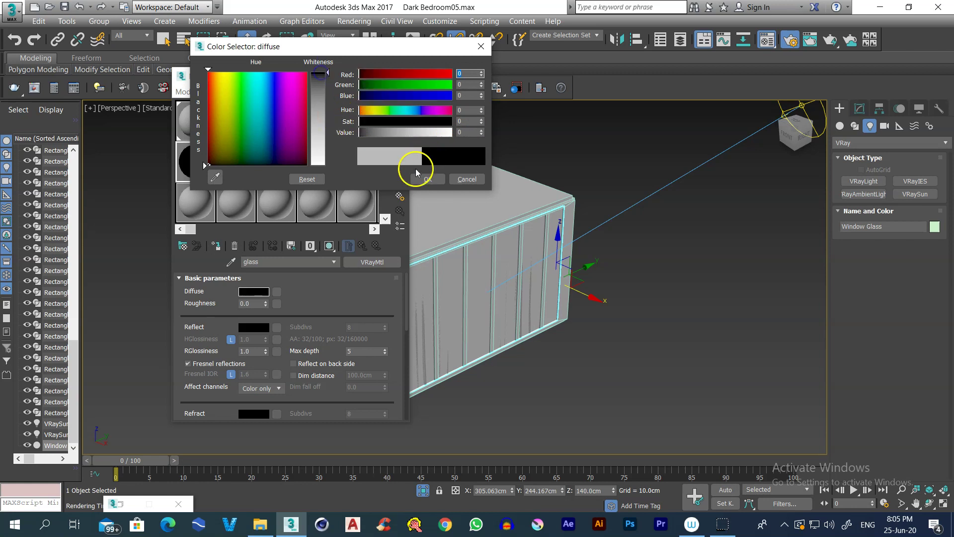
{"action": "left_click", "coordinate": [422, 177]}
{"action": "left_click", "coordinate": [241, 328]}
{"action": "left_click_drag", "start_coordinate": [322, 121], "coordinate": [323, 150]}
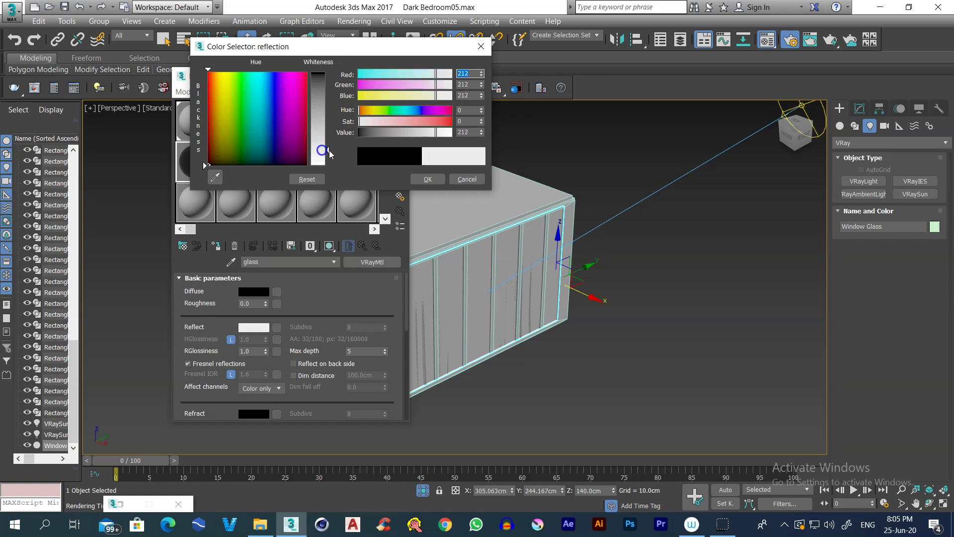
{"action": "left_click", "coordinate": [434, 179]}
- Set the glass material's refraction colour to near white and assign the material to the Window Glass object
{"action": "left_click_drag", "start_coordinate": [174, 340], "coordinate": [183, 259]}
{"action": "left_click", "coordinate": [264, 331]}
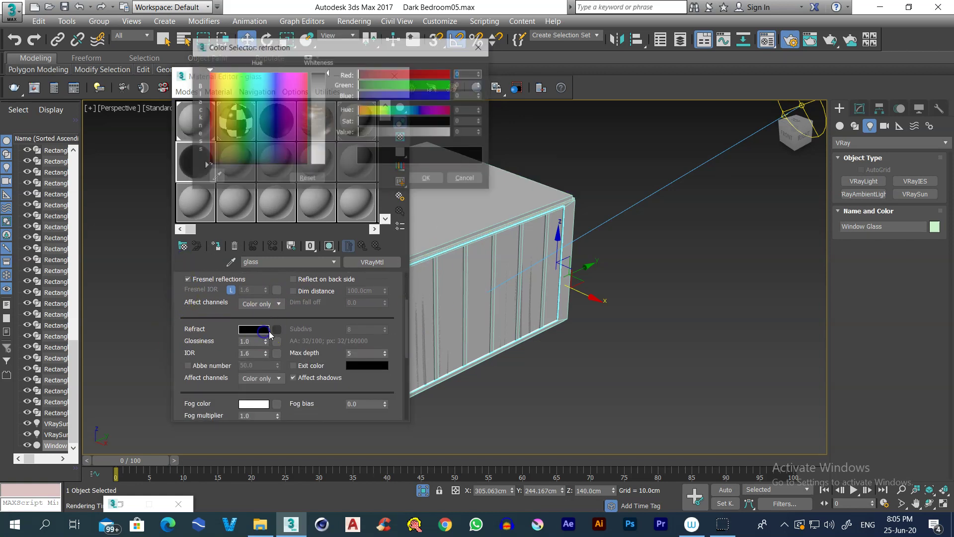
{"action": "left_click_drag", "start_coordinate": [326, 153], "coordinate": [326, 148]}
{"action": "left_click", "coordinate": [420, 179]}
{"action": "left_click", "coordinate": [219, 248]}
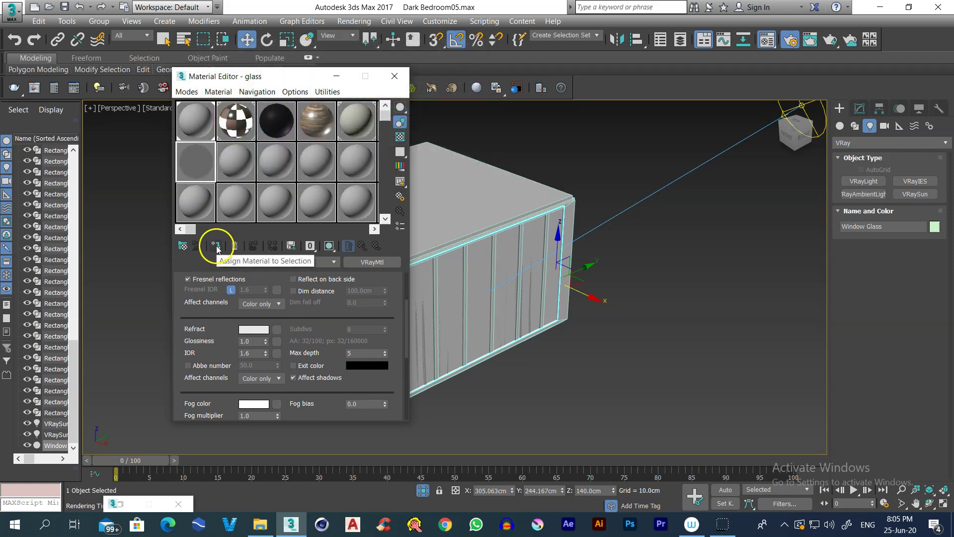
{"action": "left_click", "coordinate": [394, 77]}
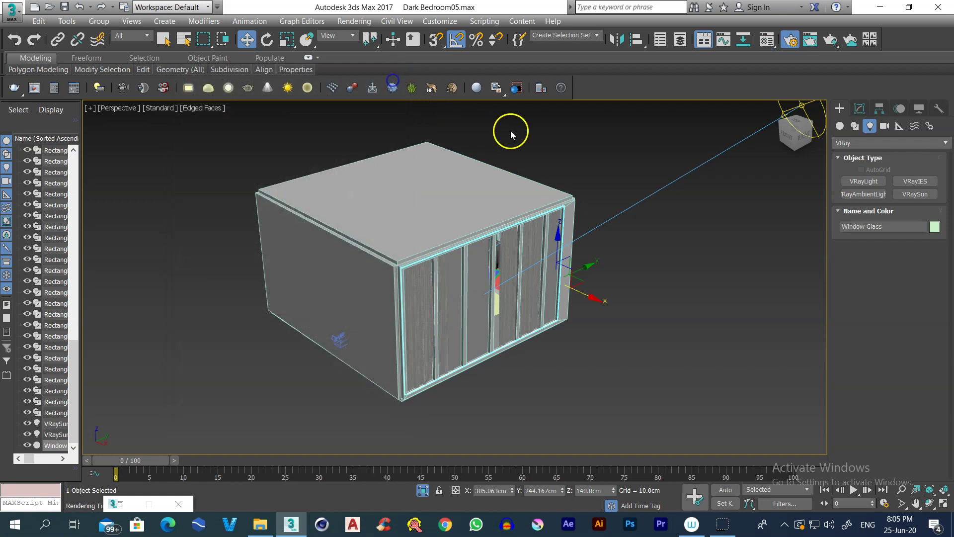
- Deselect everything and run a test render of the physical camera view
{"action": "left_click", "coordinate": [522, 135]}
{"action": "key", "text": "c"}
{"action": "key", "text": "shift+q"}
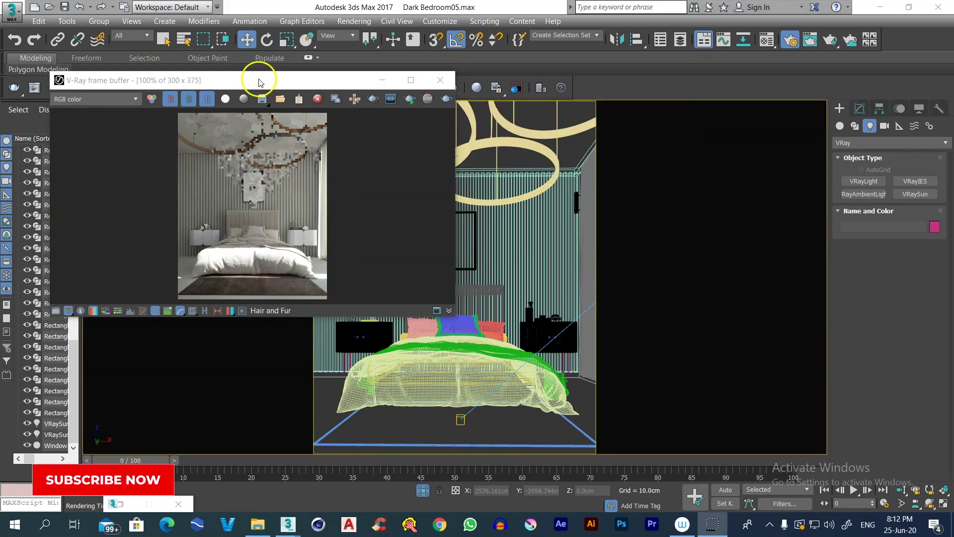
{"action": "mouse_move", "coordinate": [260, 78]}
{"action": "left_mouse_down"}
{"action": "mouse_move", "coordinate": [270, 81]}
{"action": "mouse_move", "coordinate": [250, 88]}
{"action": "left_mouse_up"}
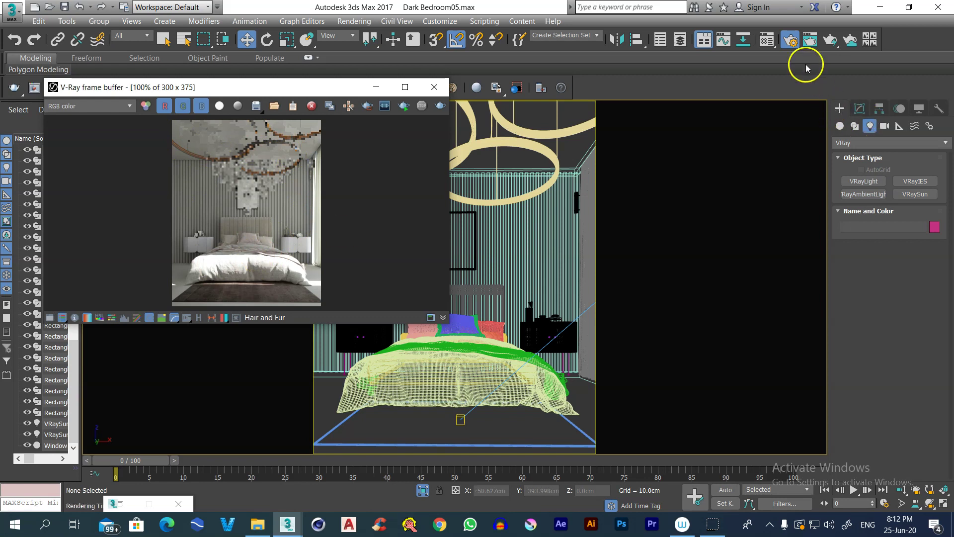
- Enable the material override in V-Ray's global switches and choose a material for it
{"action": "left_click", "coordinate": [791, 41]}
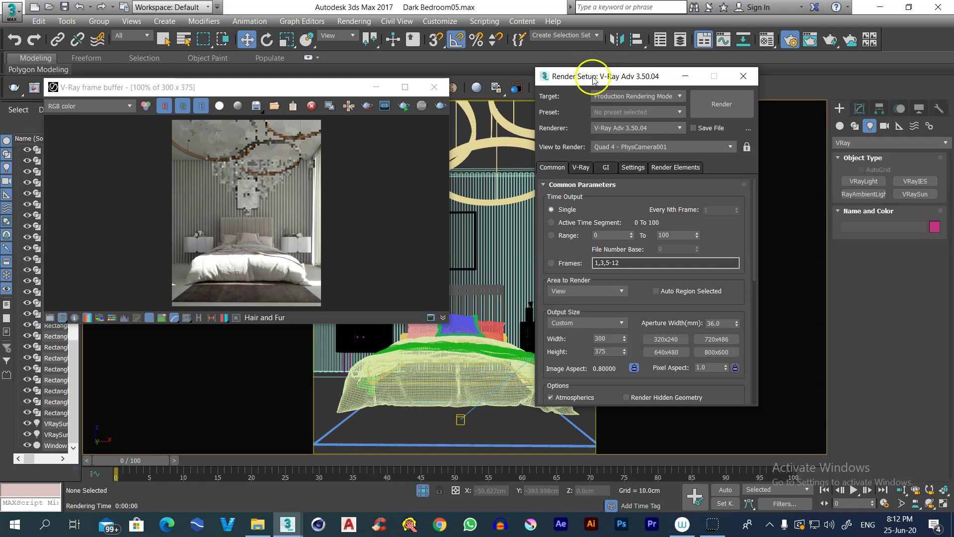
{"action": "left_click_drag", "start_coordinate": [594, 78], "coordinate": [573, 57]}
{"action": "left_click", "coordinate": [560, 145]}
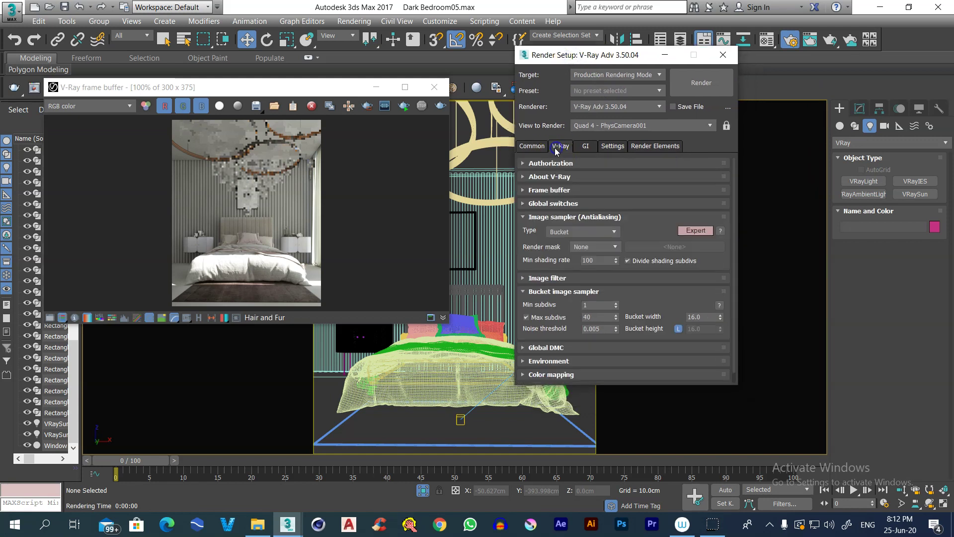
{"action": "left_click", "coordinate": [557, 203]}
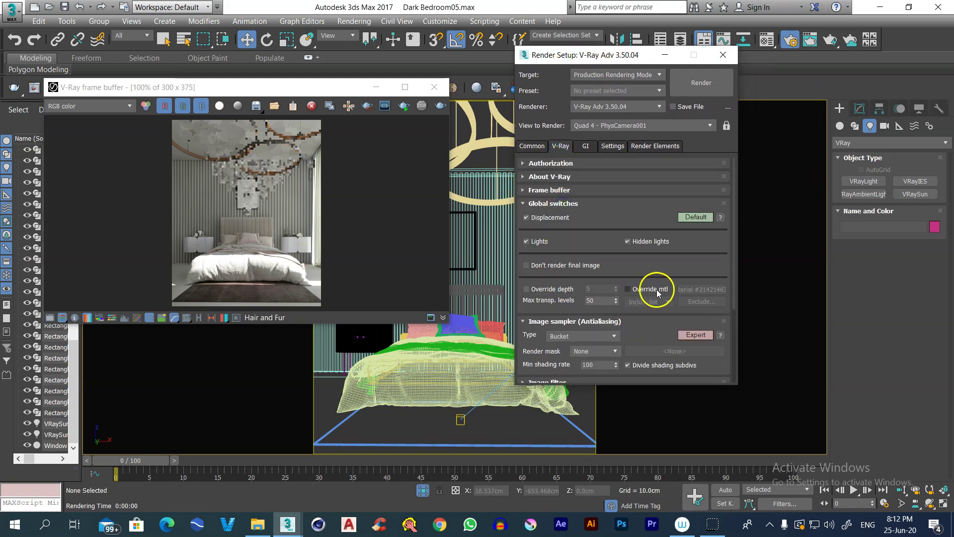
{"action": "left_click", "coordinate": [644, 290]}
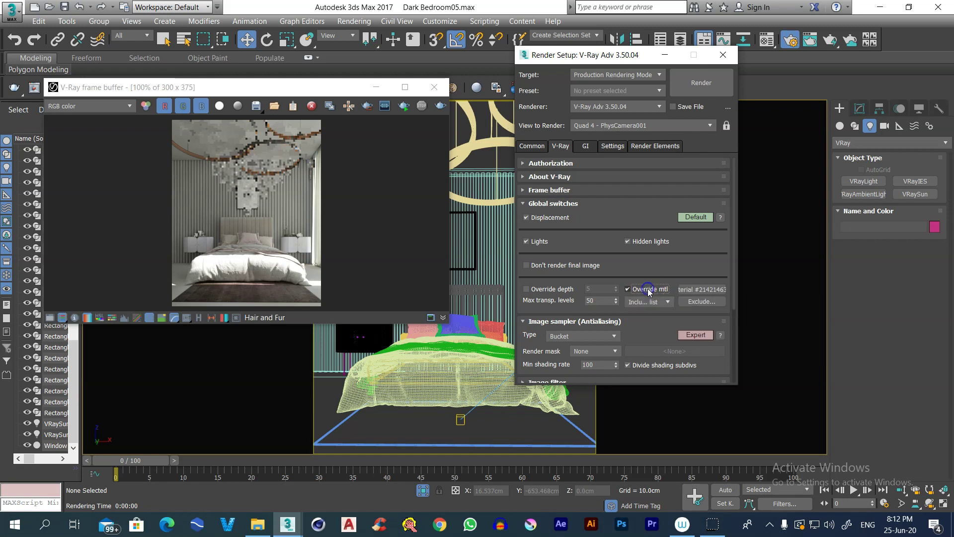
{"action": "left_click", "coordinate": [698, 289]}
{"action": "double_click", "coordinate": [157, 282]}
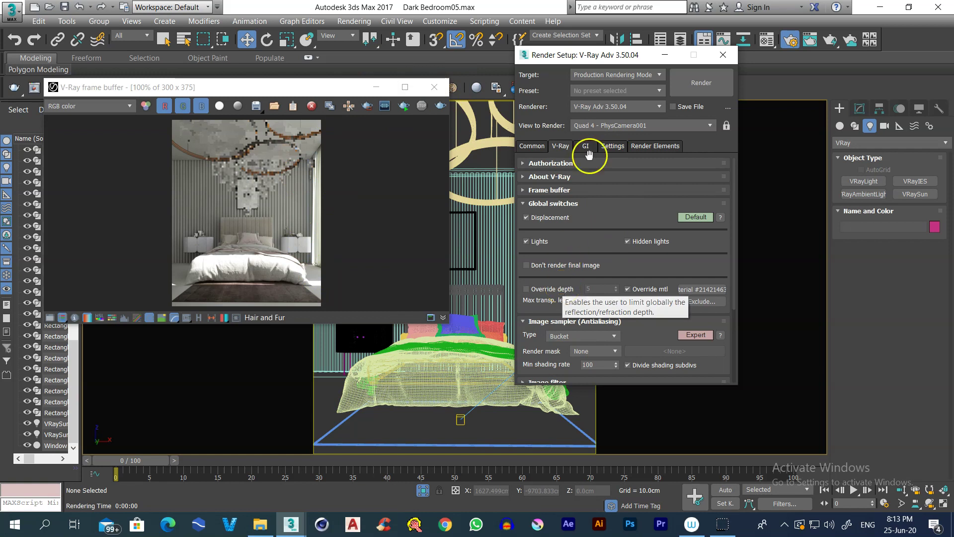
- Review the scene objects and the excluded objects in the material override's exclude list
{"action": "left_click_drag", "start_coordinate": [548, 58], "coordinate": [667, 52]}
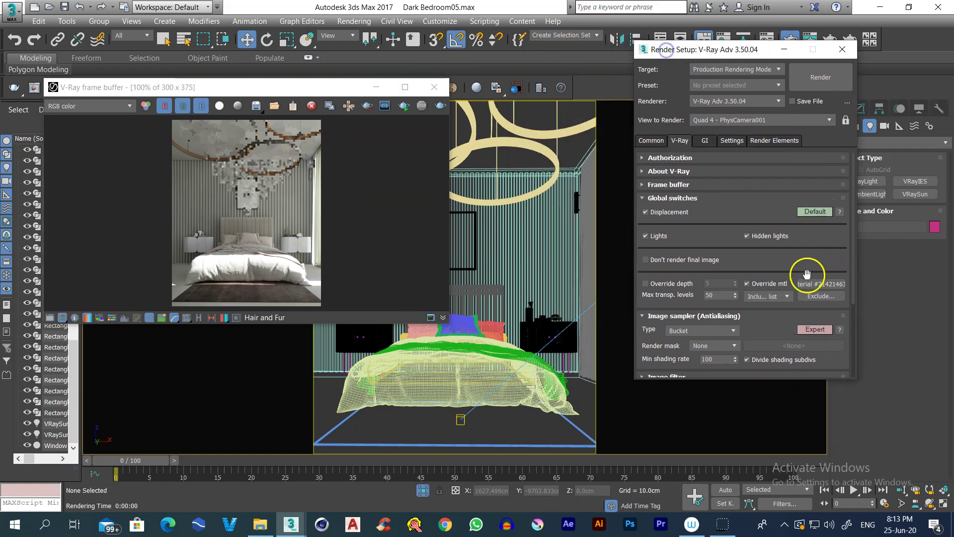
{"action": "left_click", "coordinate": [815, 296]}
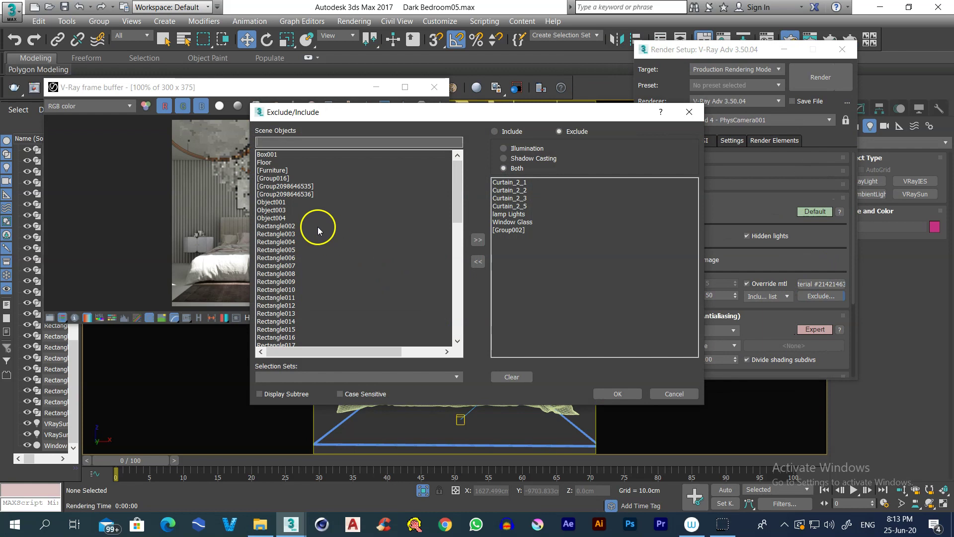
{"action": "scroll", "coordinate": [337, 230], "scroll_direction": "down", "scroll_amount": 15}
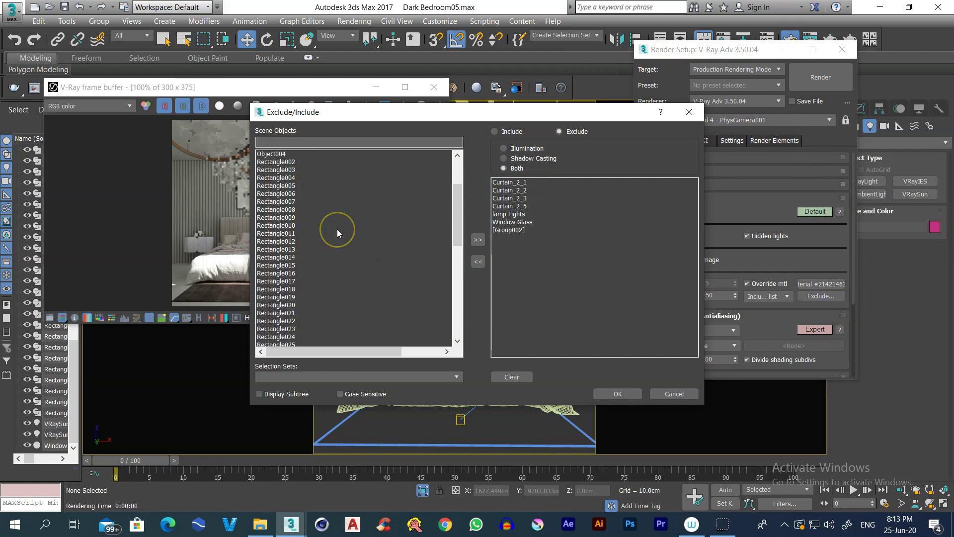
{"action": "scroll", "coordinate": [337, 229], "scroll_direction": "up", "scroll_amount": 11}
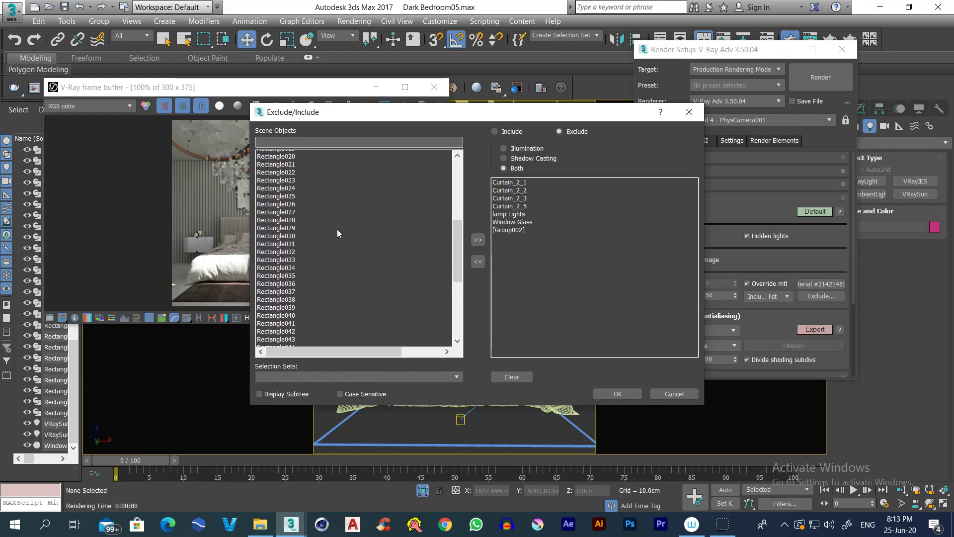
{"action": "scroll", "coordinate": [337, 229], "scroll_direction": "up", "scroll_amount": 4}
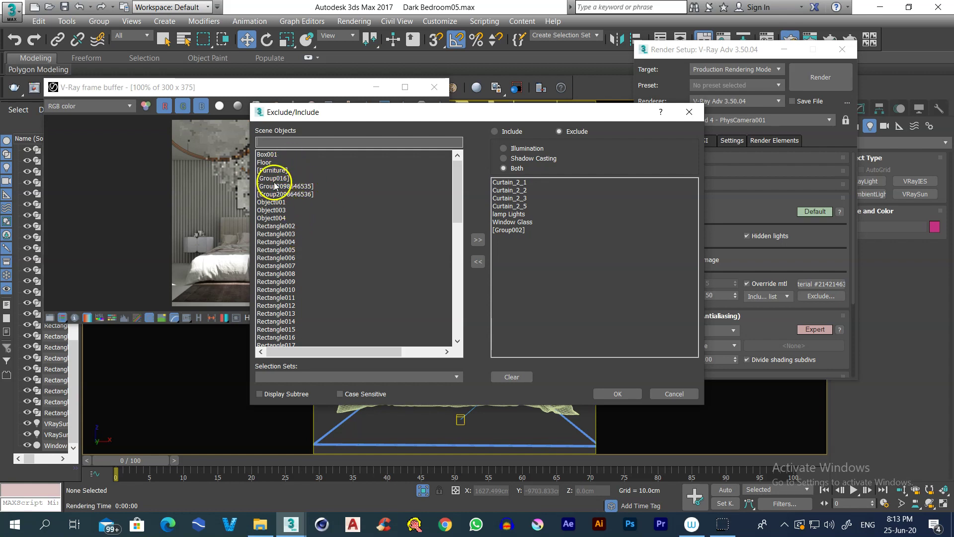
{"action": "left_click", "coordinate": [663, 393]}
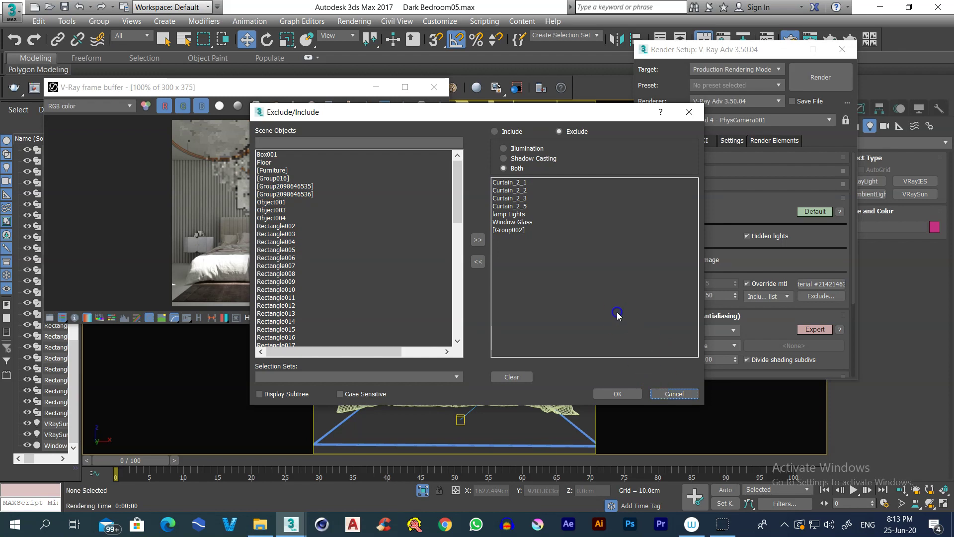
{"action": "left_click", "coordinate": [671, 395]}
- Select the curtain group in the camera view and rename it Curtain
{"action": "left_click", "coordinate": [579, 256]}
{"action": "left_click_drag", "start_coordinate": [737, 50], "coordinate": [477, 62]}
{"action": "left_click", "coordinate": [854, 111]}
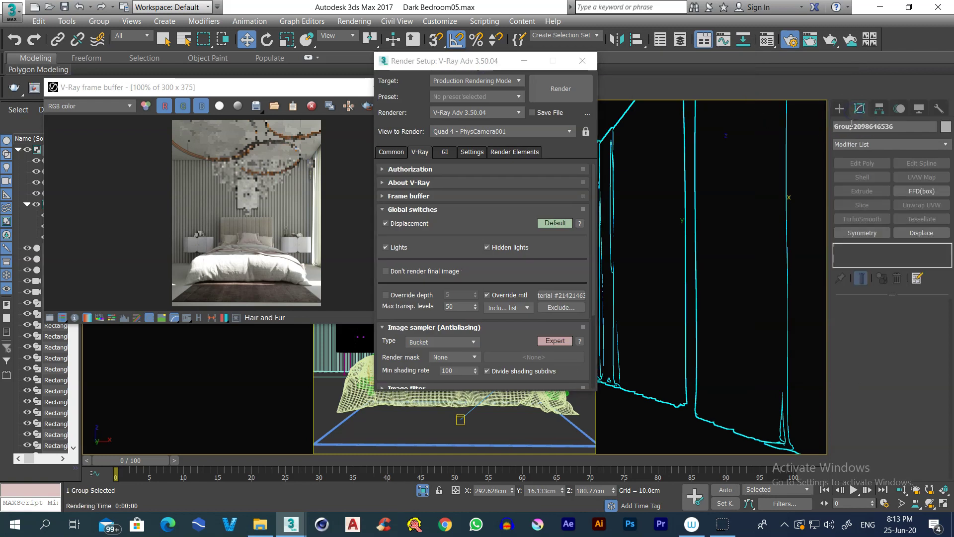
{"action": "left_click", "coordinate": [899, 128]}
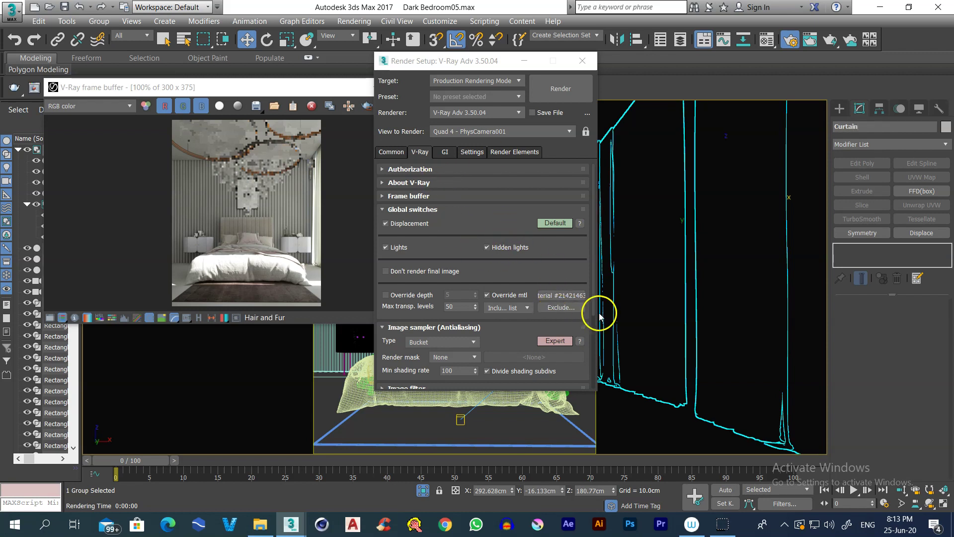
- Add the Curtain group to the material override's exclude list
{"action": "left_click", "coordinate": [553, 308]}
{"action": "left_click", "coordinate": [280, 194]}
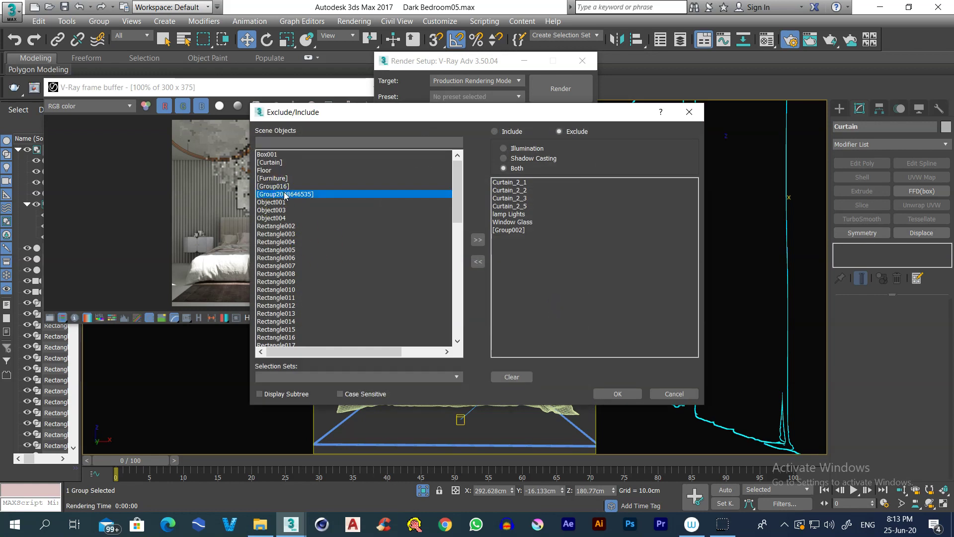
{"action": "left_click", "coordinate": [270, 162]}
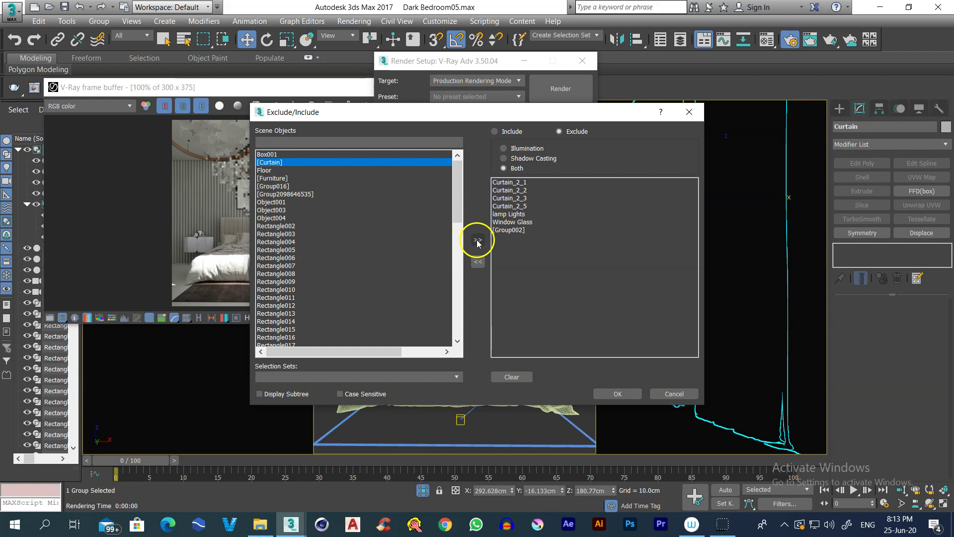
{"action": "left_click", "coordinate": [478, 241]}
{"action": "left_click", "coordinate": [627, 394]}
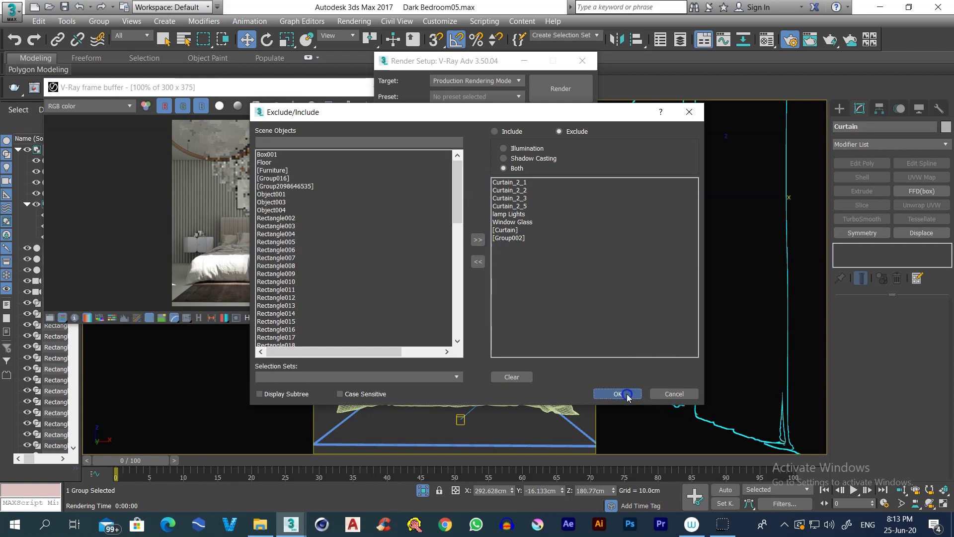
- Run a test render that follows the mouse, inspect the sunlight on the bed and floor, stop it and minimize the render windows
{"action": "left_click", "coordinate": [560, 92]}
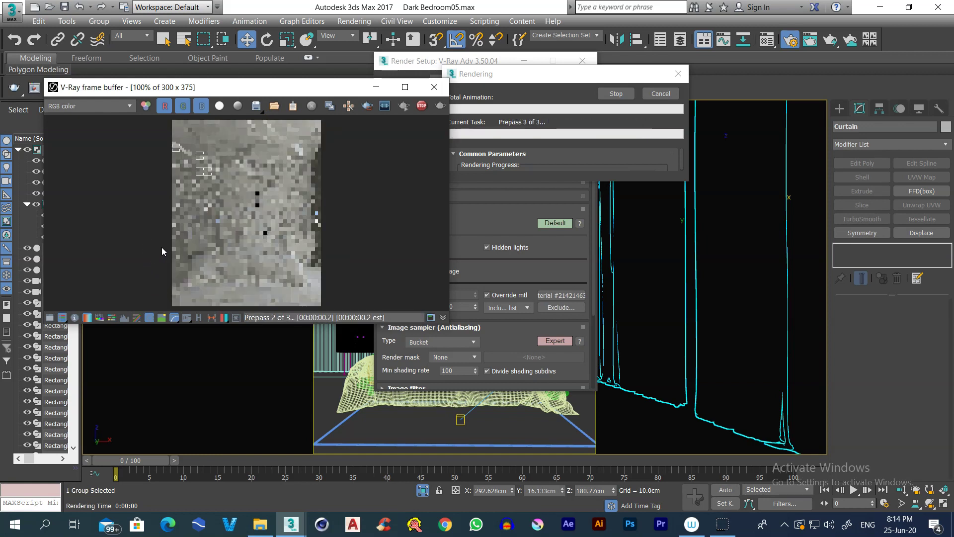
{"action": "left_click", "coordinate": [350, 106]}
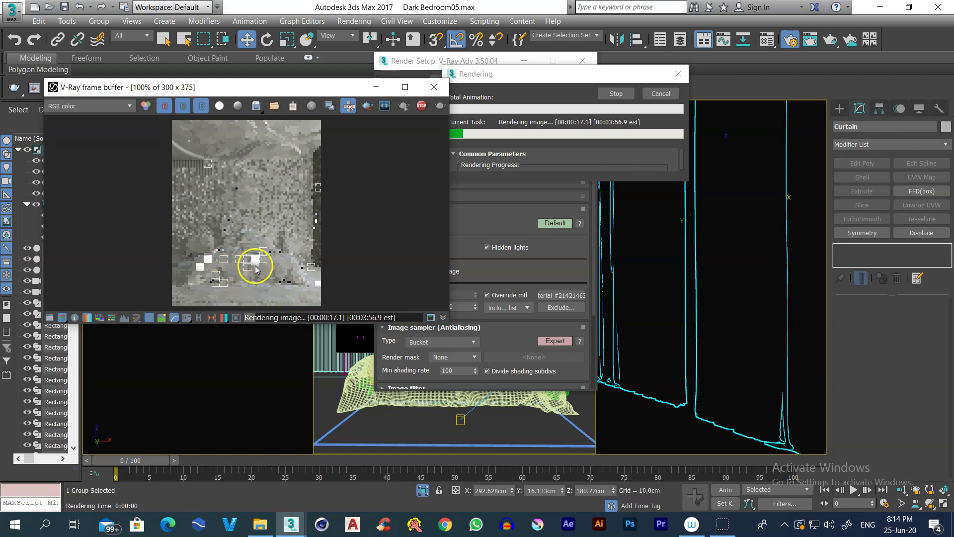
{"action": "scroll", "coordinate": [243, 264], "scroll_direction": "up", "scroll_amount": 2}
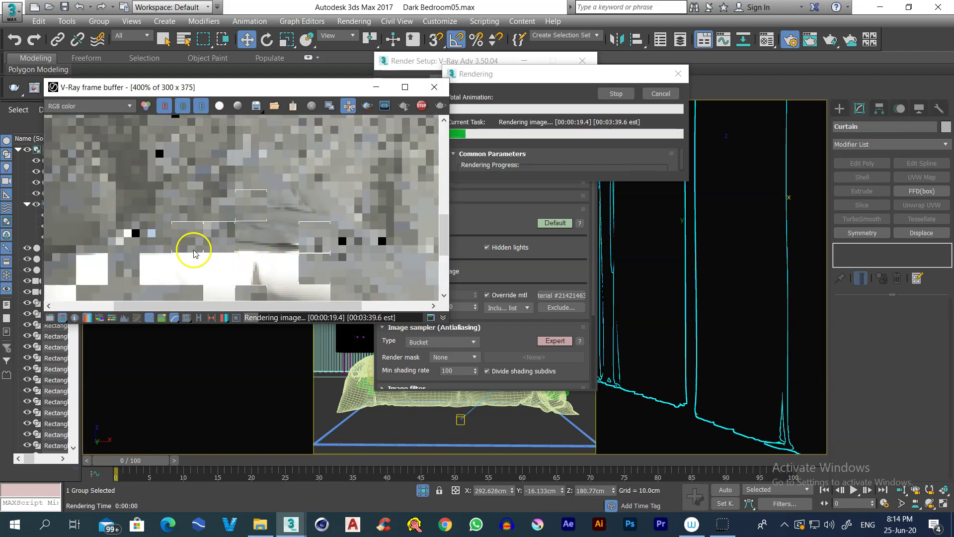
{"action": "scroll", "coordinate": [229, 258], "scroll_direction": "down", "scroll_amount": 2}
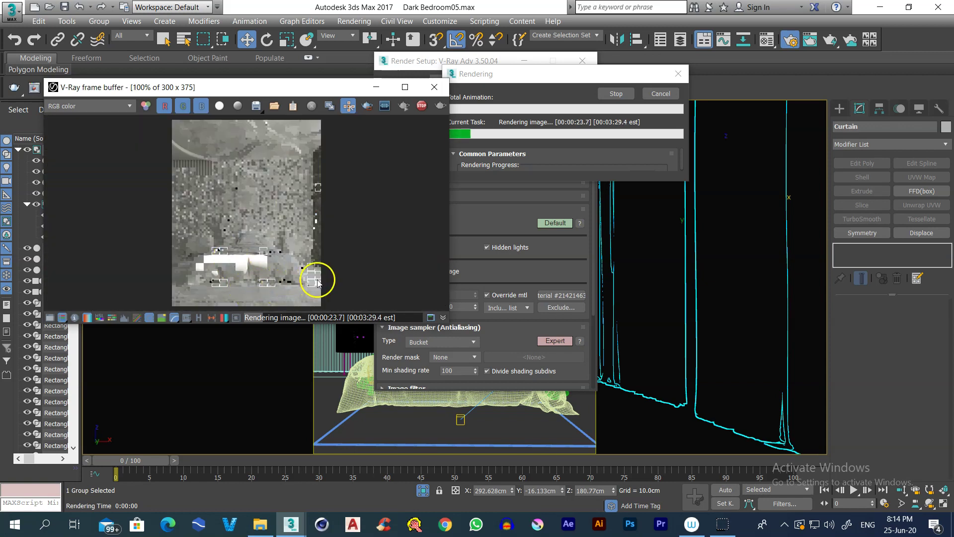
{"action": "scroll", "coordinate": [317, 289], "scroll_direction": "up", "scroll_amount": 1}
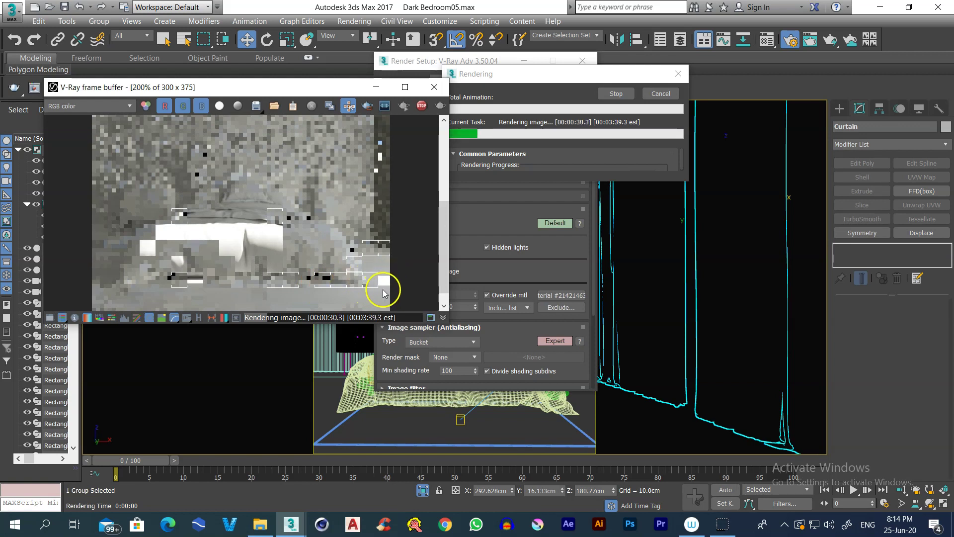
{"action": "key", "text": "Escape"}
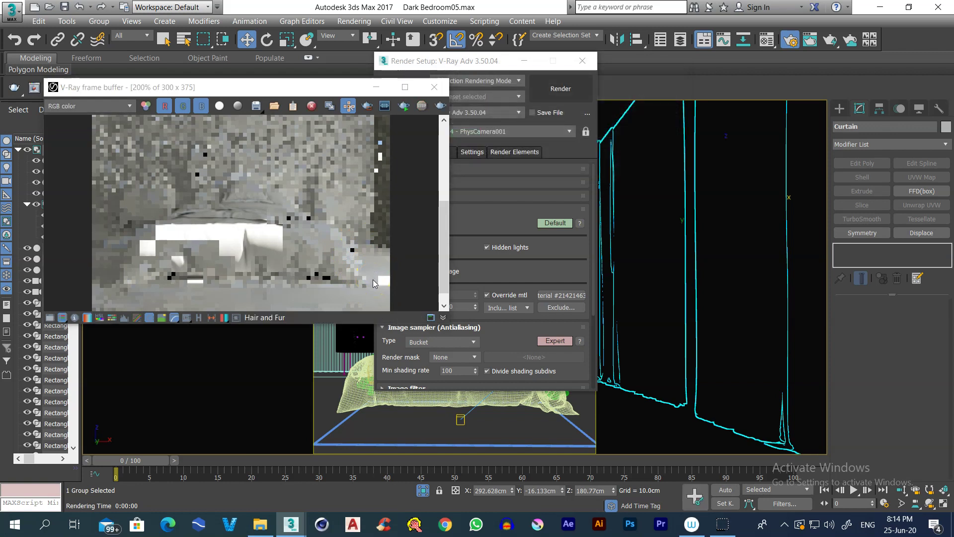
{"action": "left_click_drag", "start_coordinate": [152, 87], "coordinate": [213, 86]}
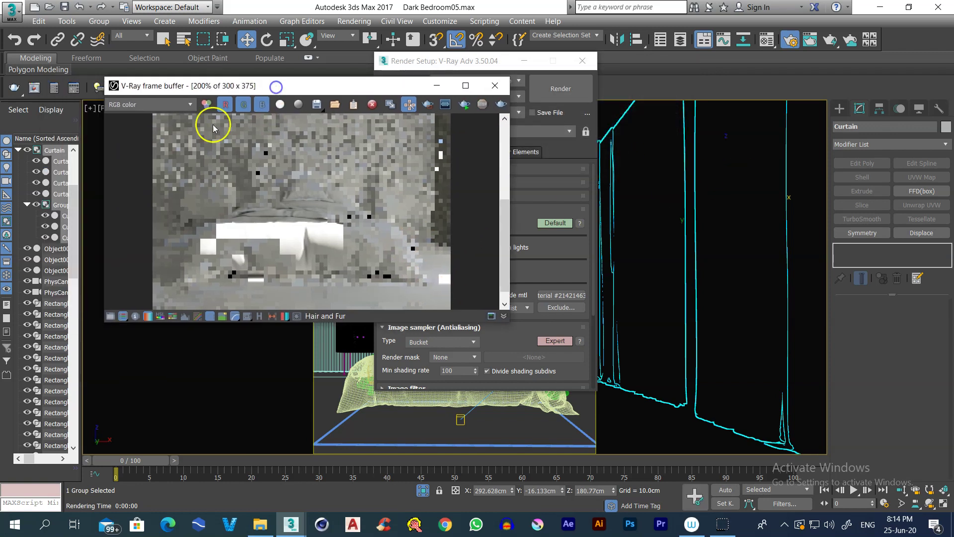
{"action": "left_click", "coordinate": [436, 85]}
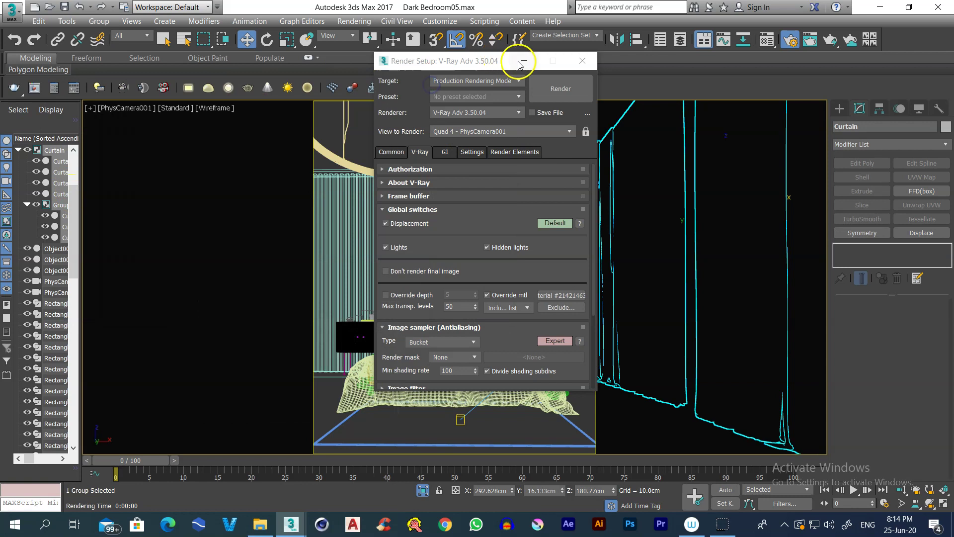
{"action": "left_click", "coordinate": [523, 60]}
- Select the V-Ray sun in the top view and set its size multiplier to 50 and shadow subdivs to 32
{"action": "key", "text": "t"}
{"action": "scroll", "coordinate": [536, 246], "scroll_direction": "down", "scroll_amount": 2}
{"action": "left_click", "coordinate": [535, 248]}
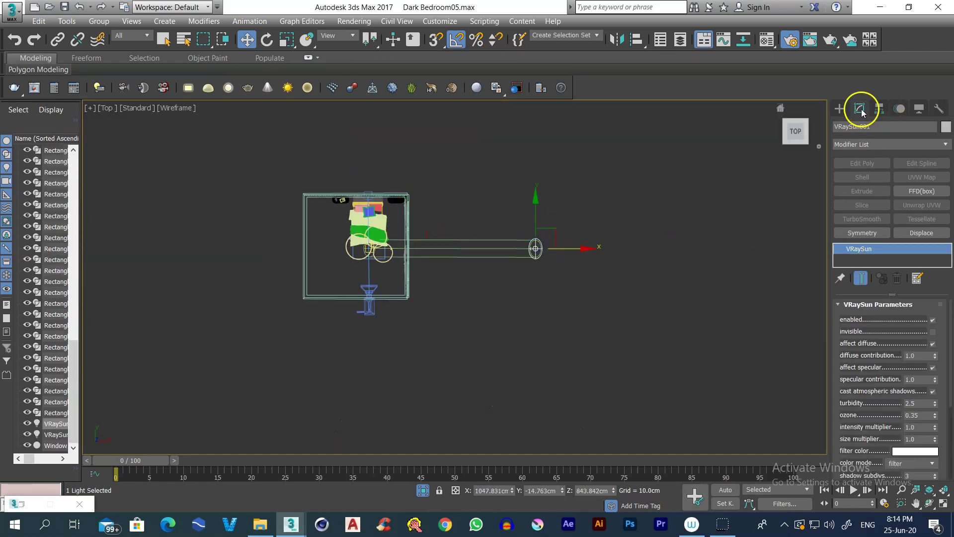
{"action": "scroll", "coordinate": [860, 427], "scroll_direction": "down", "scroll_amount": 3}
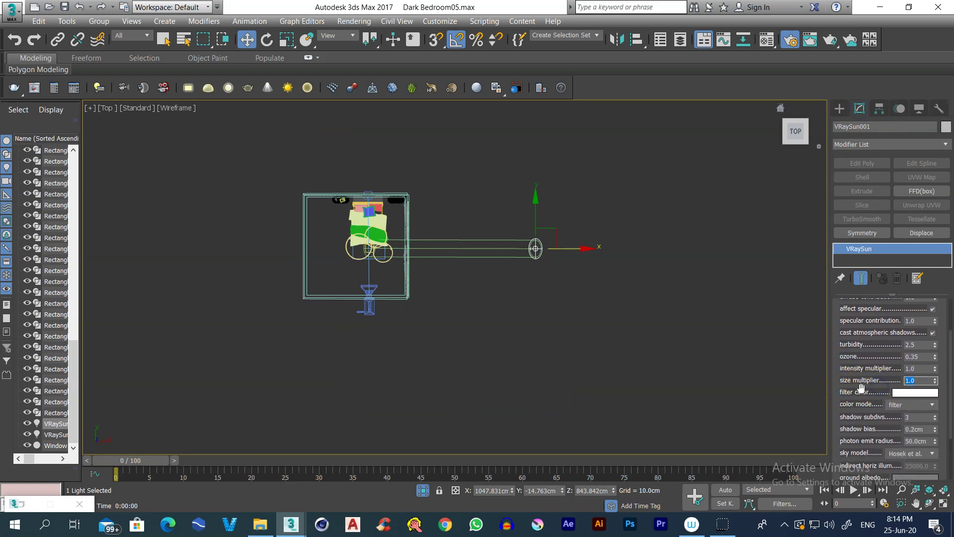
{"action": "key", "text": "Return"}
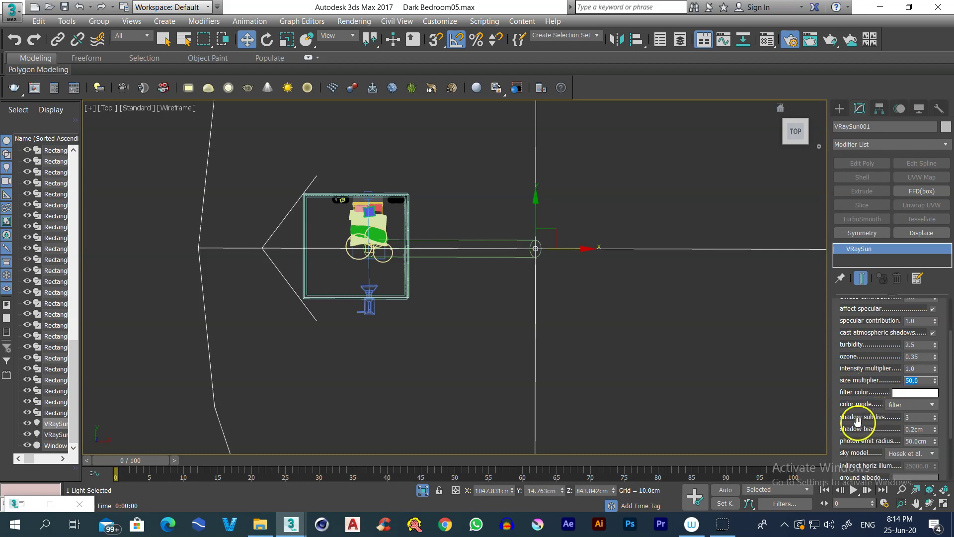
{"action": "left_click", "coordinate": [916, 418]}
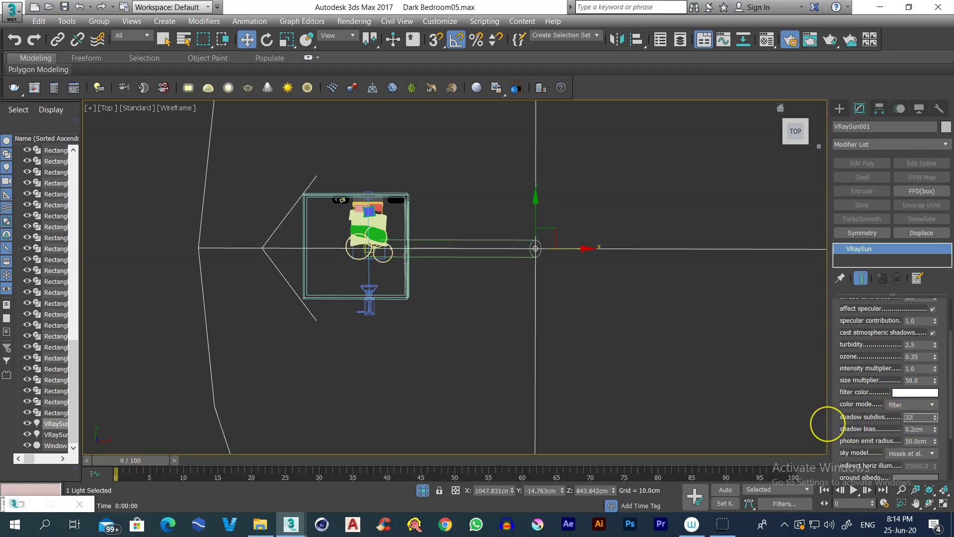
{"action": "left_click", "coordinate": [479, 331]}
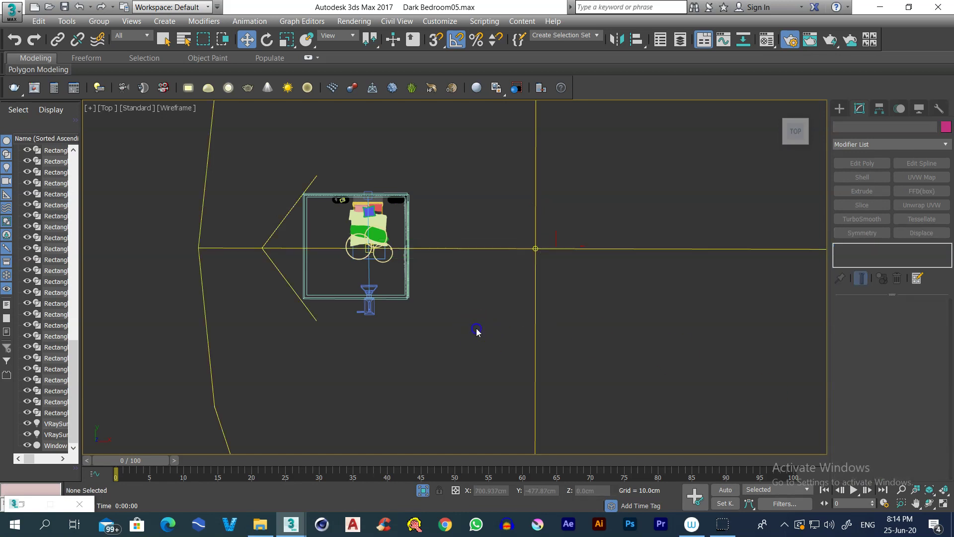
- Render the physical camera view with the softened sun and move the frame buffer aside to review the image
{"action": "key", "text": "c"}
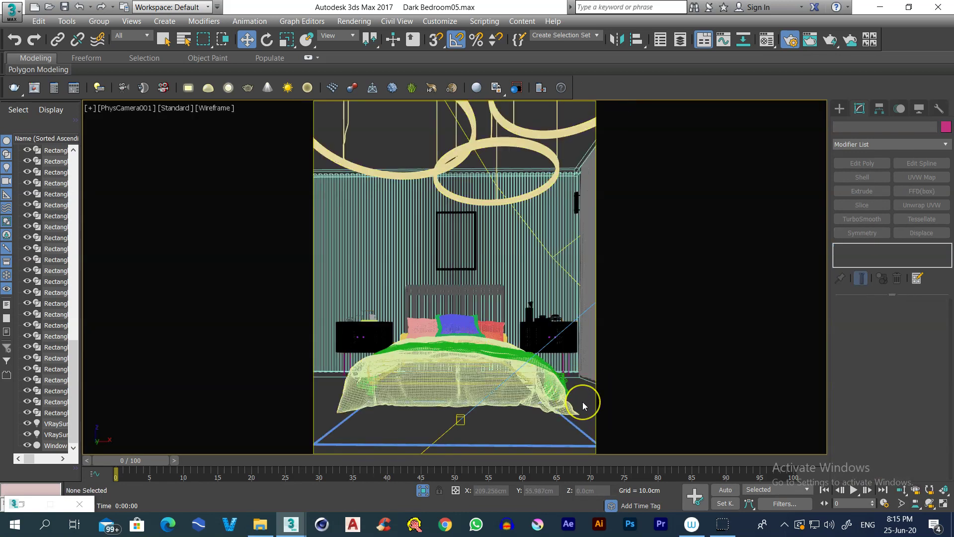
{"action": "key", "text": "shift+q"}
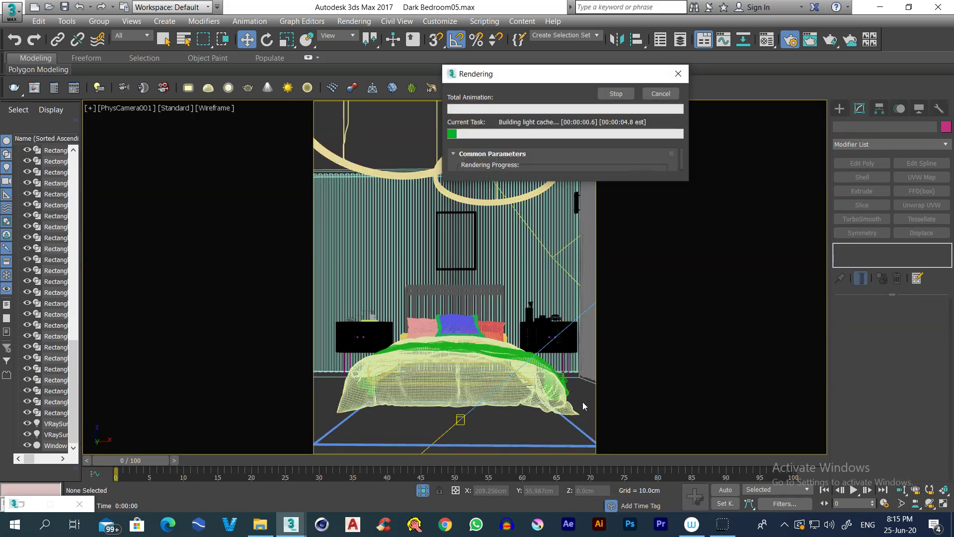
{"action": "left_click", "coordinate": [121, 506]}
{"action": "left_click", "coordinate": [289, 517]}
{"action": "left_click", "coordinate": [364, 472]}
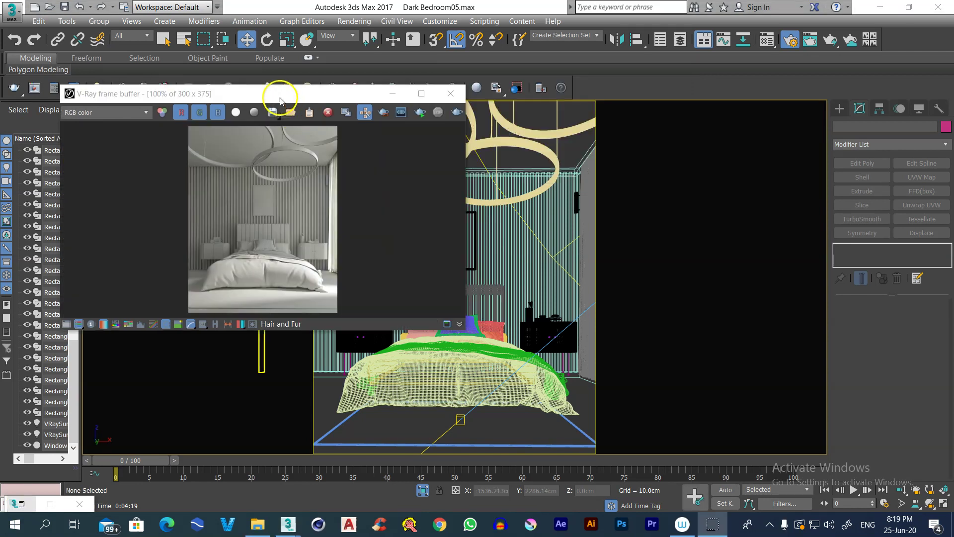
{"action": "left_click_drag", "start_coordinate": [280, 99], "coordinate": [301, 106]}
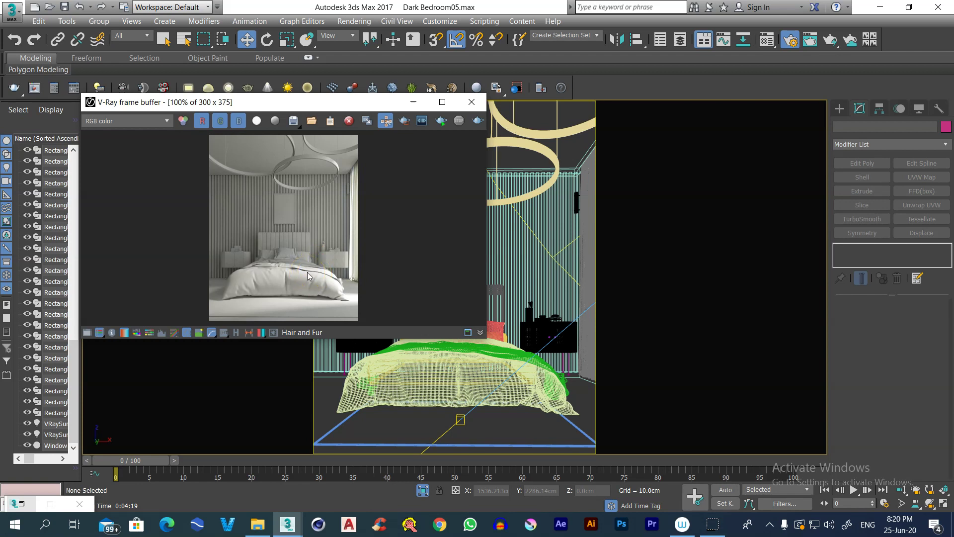
{"action": "left_click_drag", "start_coordinate": [397, 102], "coordinate": [315, 115]}
- Disable the V-Ray sun and render the physical camera view without it
{"action": "left_click", "coordinate": [518, 274]}
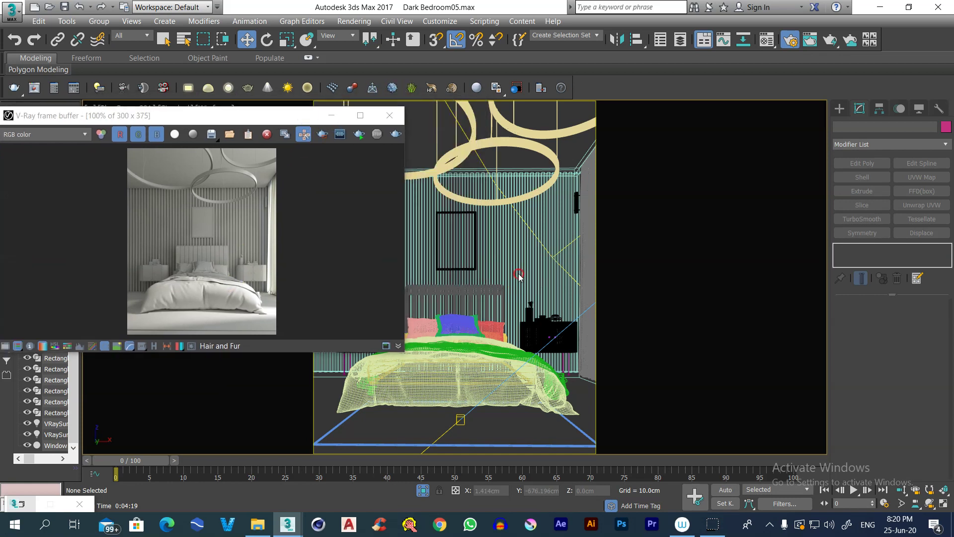
{"action": "key", "text": "t"}
{"action": "scroll", "coordinate": [518, 274], "scroll_direction": "down", "scroll_amount": 5}
{"action": "left_click", "coordinate": [526, 260]}
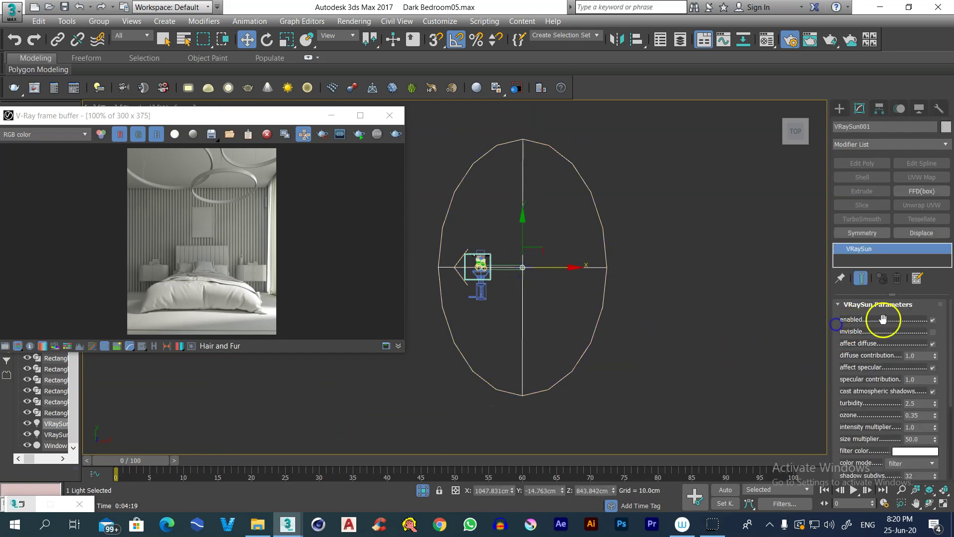
{"action": "left_click", "coordinate": [931, 321]}
{"action": "key", "text": "c"}
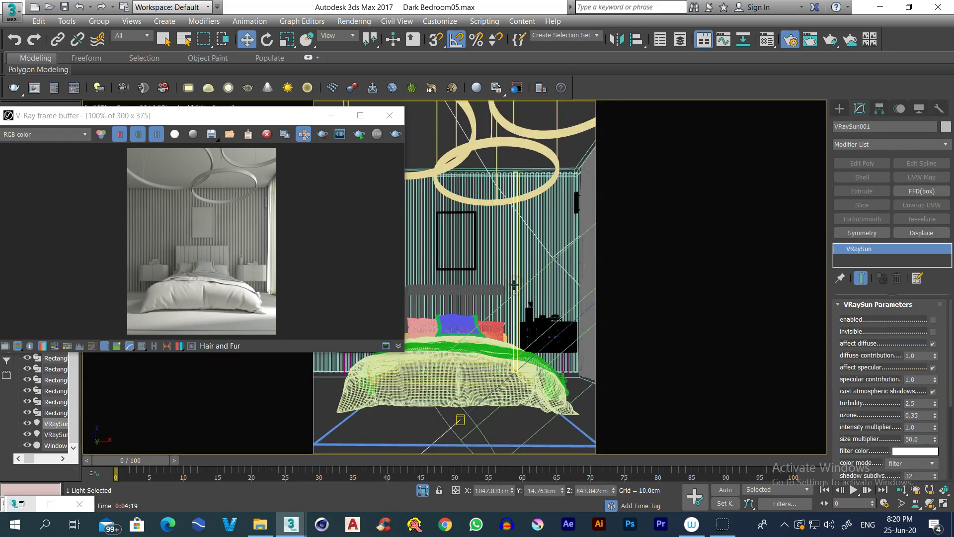
{"action": "key", "text": "shift+q"}
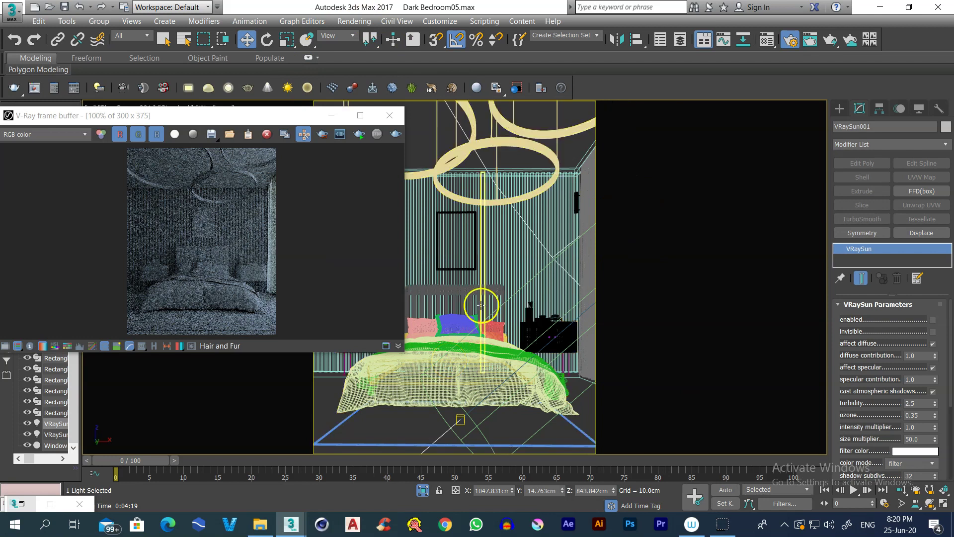
{"action": "left_click_drag", "start_coordinate": [482, 306], "coordinate": [562, 287]}
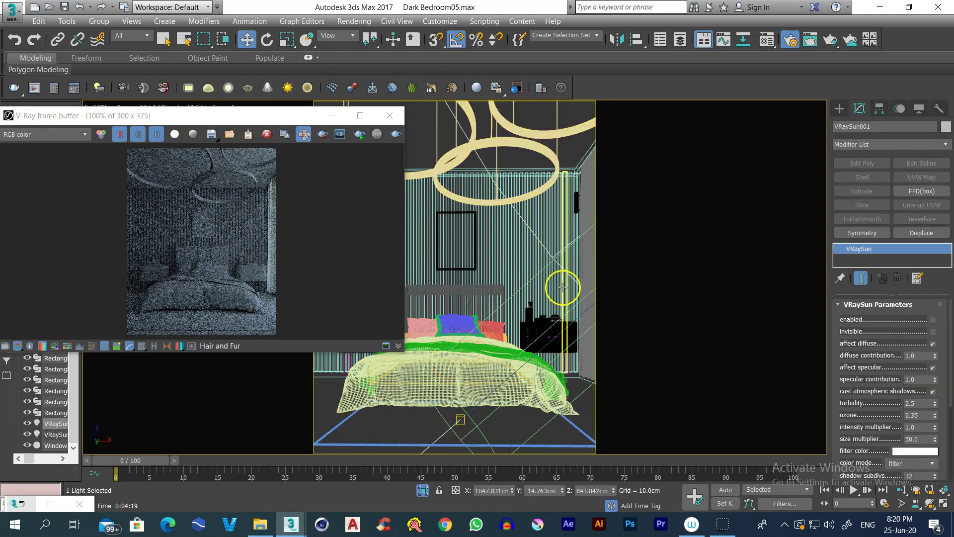
- Turn off the use of the VRaySky environment map, render the camera view again and close the frame buffer
{"action": "left_click", "coordinate": [352, 21]}
{"action": "left_click", "coordinate": [383, 172]}
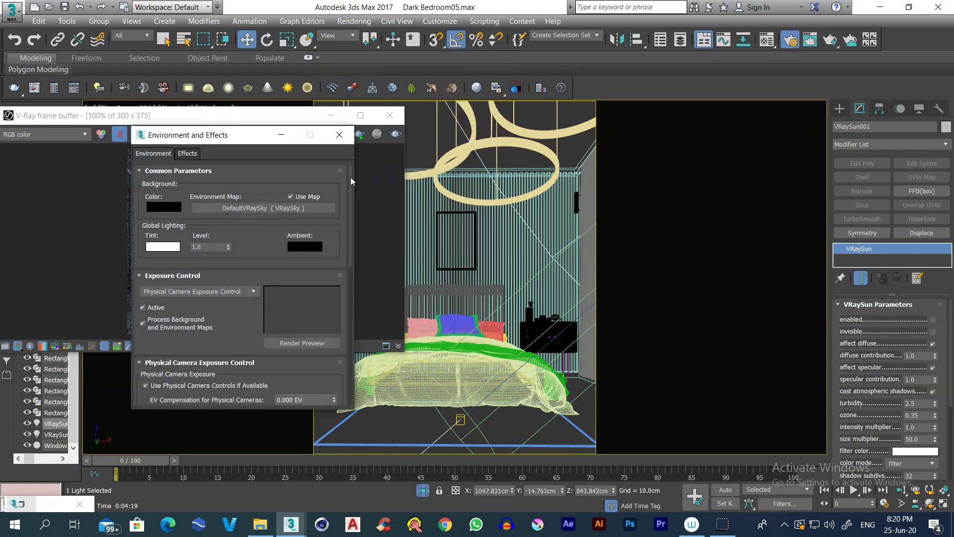
{"action": "left_click", "coordinate": [295, 198]}
{"action": "left_click", "coordinate": [377, 214]}
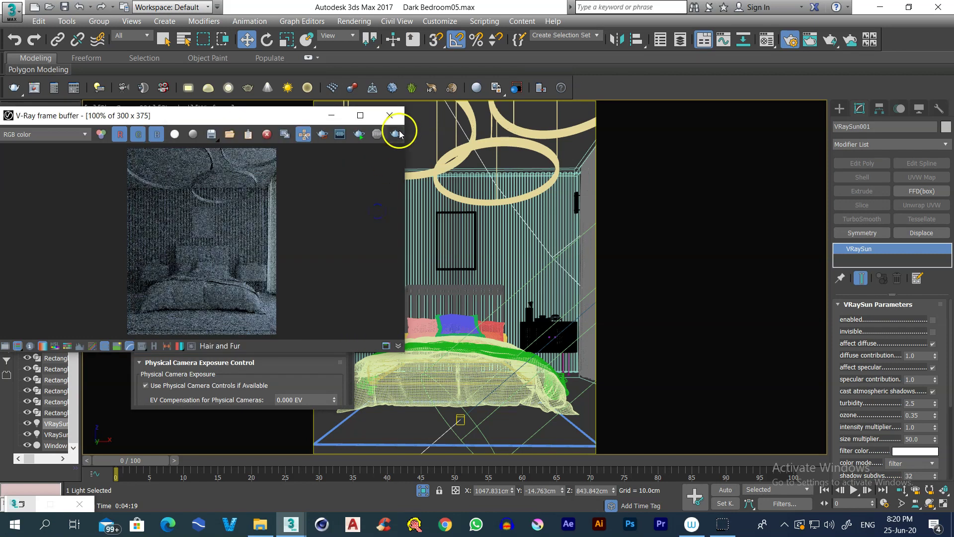
{"action": "left_click", "coordinate": [396, 134]}
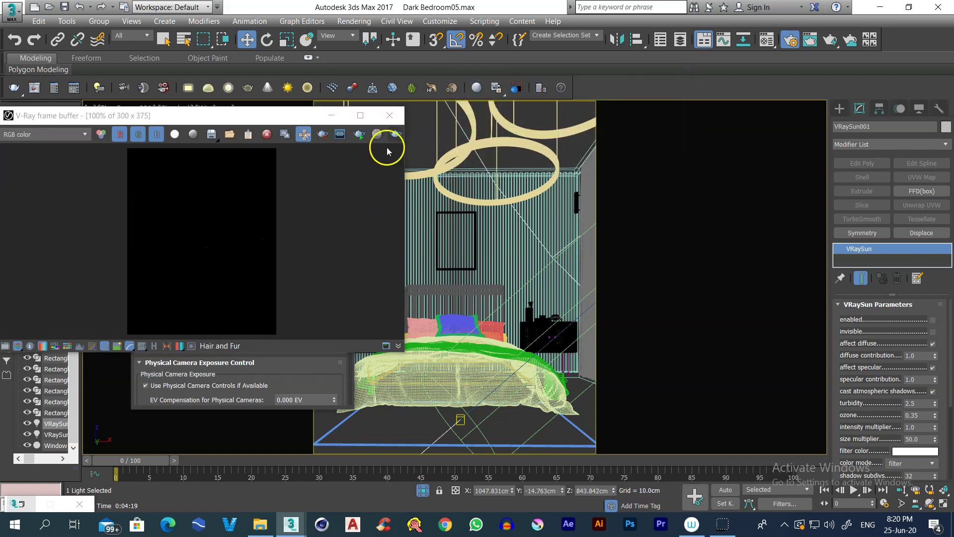
{"action": "left_click", "coordinate": [389, 116]}
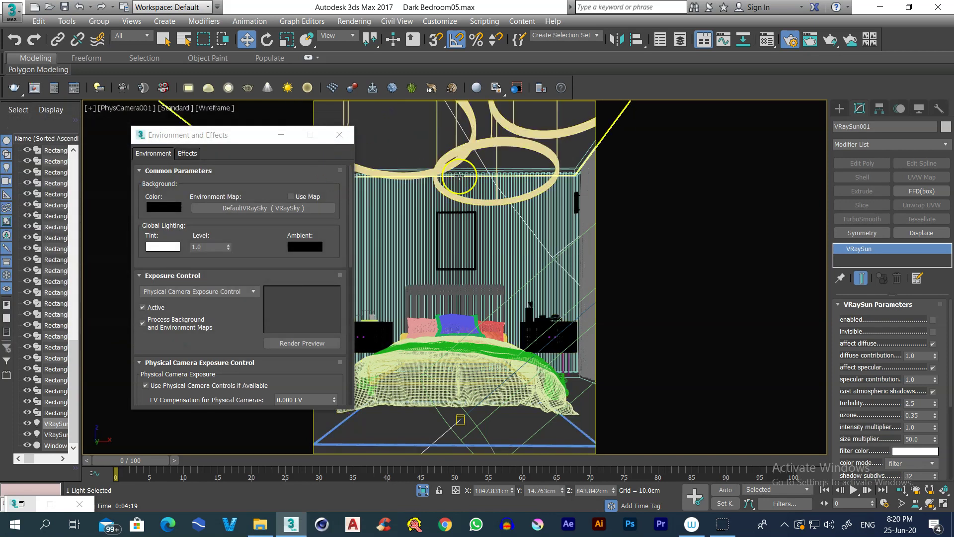
- Draw a plane VRayLight in the top view behind the headboard wall, about 136 cm half-length and 5 cm half-width
{"action": "key", "text": "t"}
{"action": "scroll", "coordinate": [491, 261], "scroll_direction": "up", "scroll_amount": 3}
{"action": "left_click", "coordinate": [464, 205]}
{"action": "scroll", "coordinate": [469, 242], "scroll_direction": "up", "scroll_amount": 4}
{"action": "middle_click_drag", "start_coordinate": [463, 272], "coordinate": [604, 200]}
{"action": "left_click", "coordinate": [839, 109]}
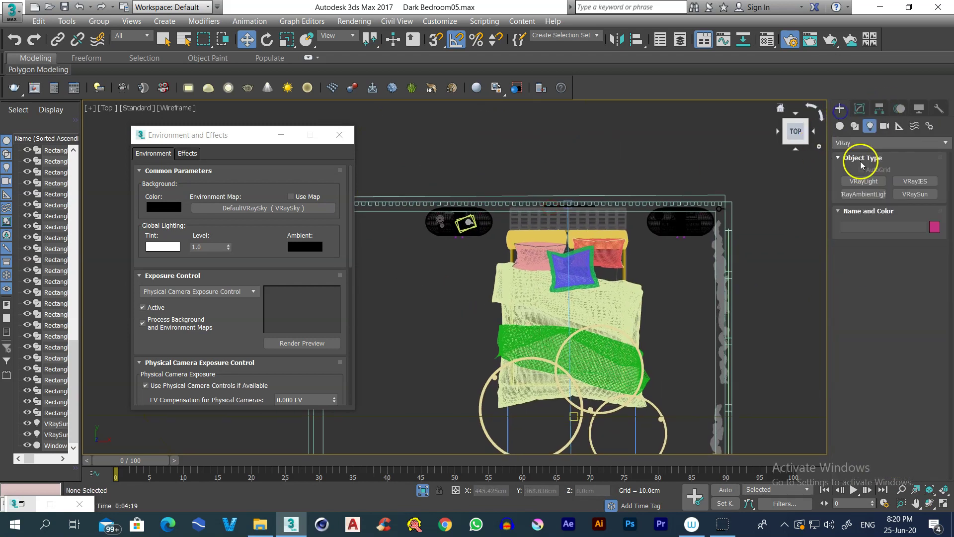
{"action": "left_click", "coordinate": [861, 181]}
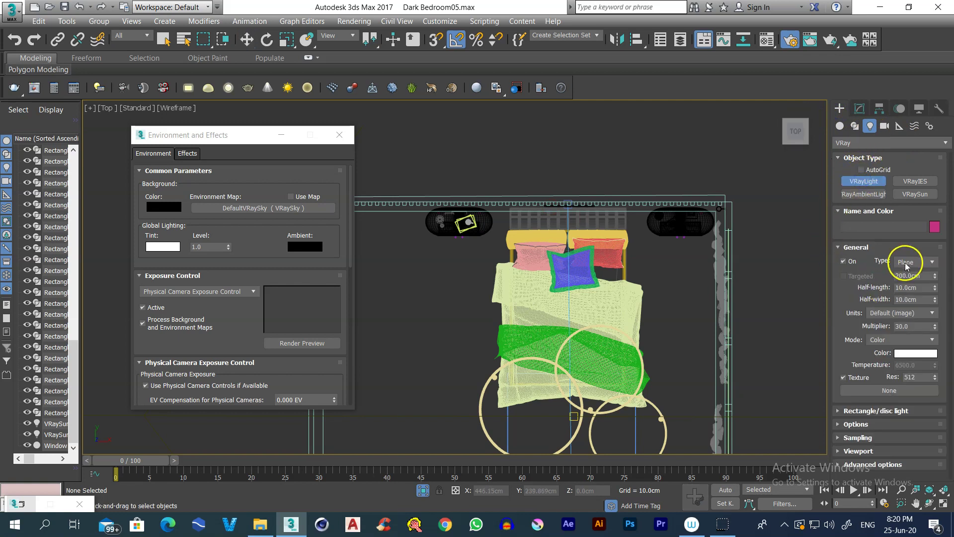
{"action": "left_click_drag", "start_coordinate": [462, 132], "coordinate": [648, 138]}
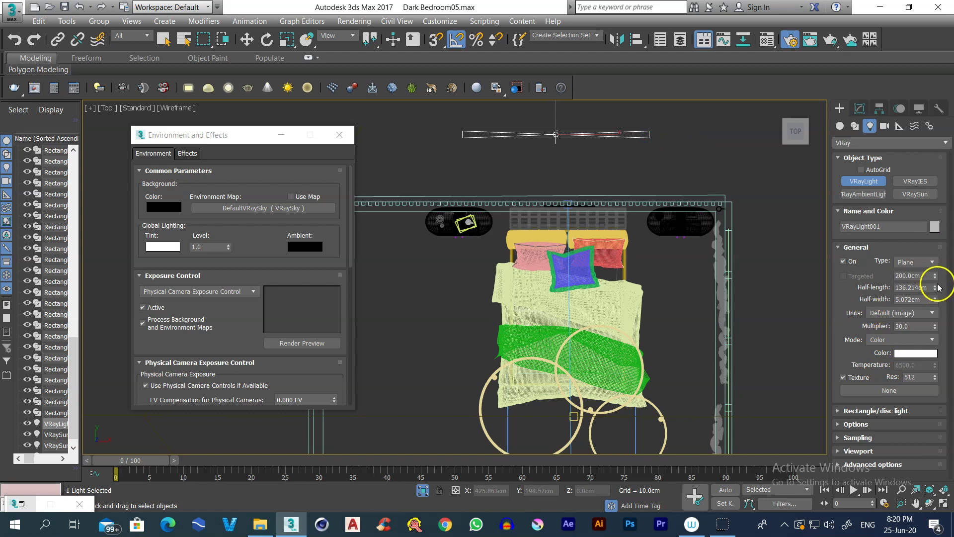
- Set the plane light's half-length to 200 cm and half-width to 5 cm
{"action": "left_click_drag", "start_coordinate": [937, 287], "coordinate": [931, 288]}
{"action": "type", "text": "20"}
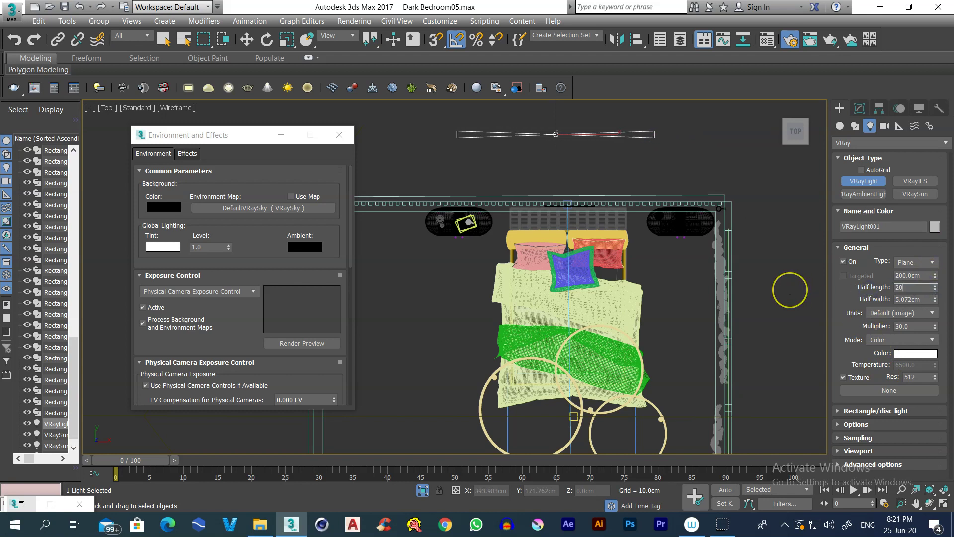
{"action": "type", "text": "0"}
{"action": "key", "text": "Return"}
{"action": "left_click", "coordinate": [911, 299]}
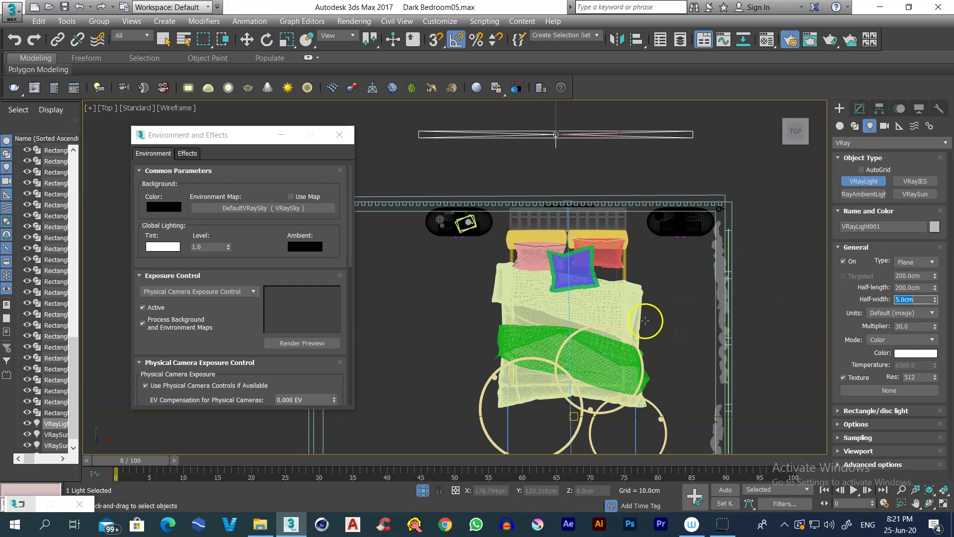
- Set the plane light's units to Radiant power (W) and its multiplier to 75
{"action": "left_click", "coordinate": [911, 312]}
{"action": "left_click", "coordinate": [914, 346]}
{"action": "left_click", "coordinate": [877, 330]}
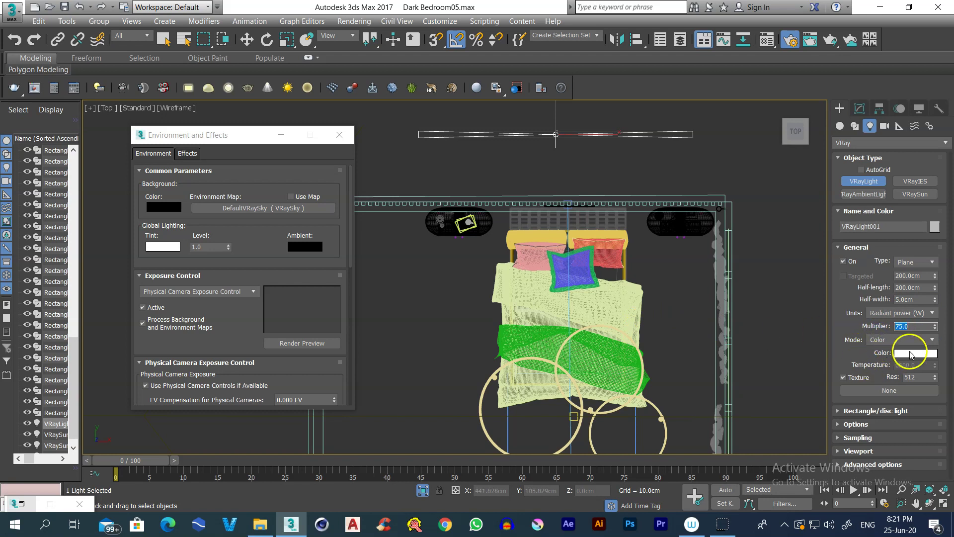
- Set the plane light's colour mode to Temperature at 3500 and expand its Options settings
{"action": "left_click", "coordinate": [914, 339]}
{"action": "left_click", "coordinate": [896, 356]}
{"action": "left_click", "coordinate": [908, 365]}
{"action": "type", "text": "3500"}
{"action": "key", "text": "Return"}
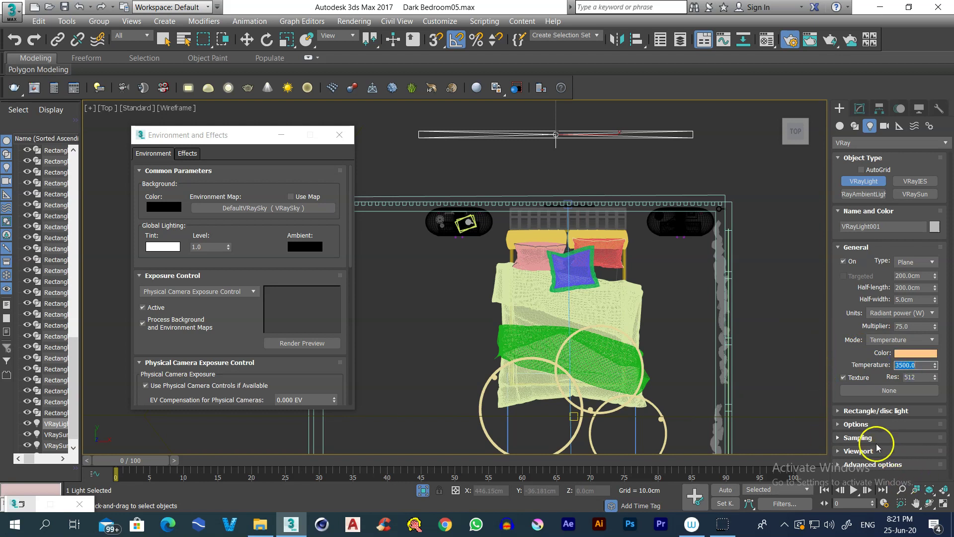
{"action": "left_click", "coordinate": [867, 424]}
{"action": "scroll", "coordinate": [921, 364], "scroll_direction": "down", "scroll_amount": 2}
{"action": "scroll", "coordinate": [921, 364], "scroll_direction": "down", "scroll_amount": 1}
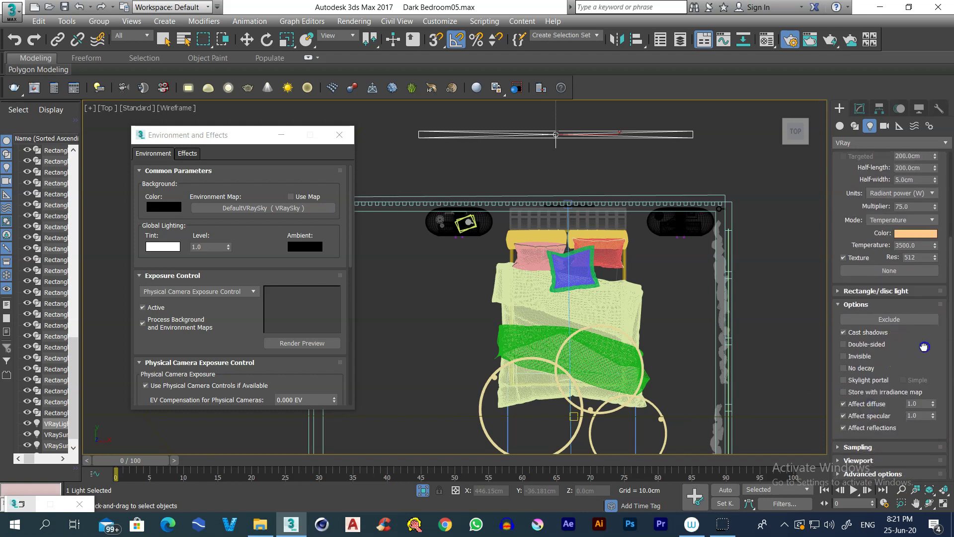
{"action": "left_click_drag", "start_coordinate": [923, 347], "coordinate": [919, 414]}
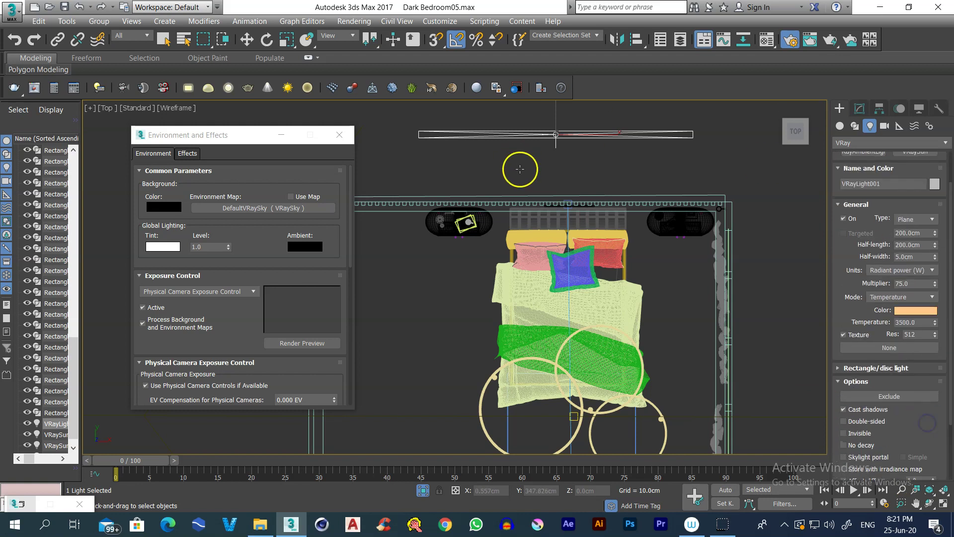
- Move the plane light against the headboard wall just below the ceiling, at about X 73 cm, Y 293 cm and Z 364 cm
{"action": "right_click", "coordinate": [519, 169]}
{"action": "left_click_drag", "start_coordinate": [556, 105], "coordinate": [561, 176]}
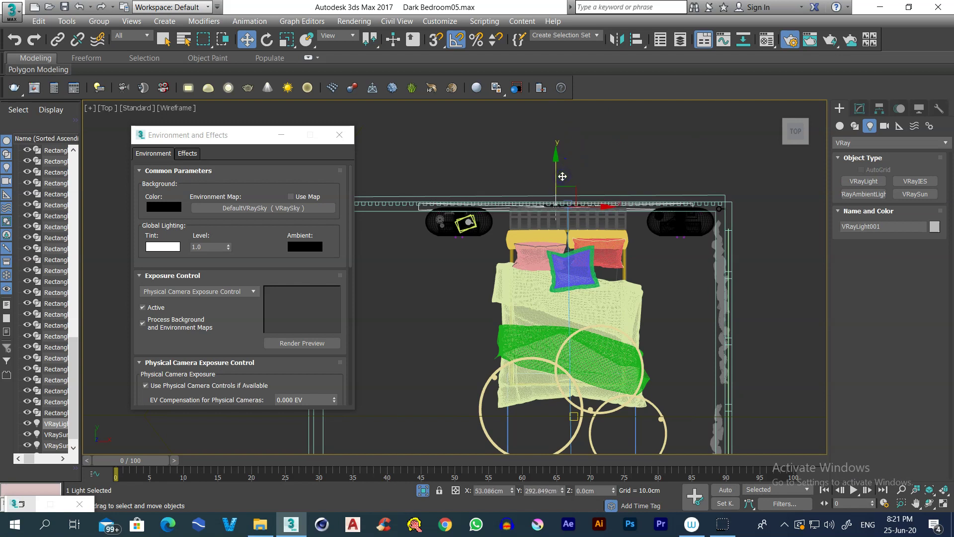
{"action": "key", "text": "f"}
{"action": "middle_click_drag", "start_coordinate": [537, 149], "coordinate": [549, 230]}
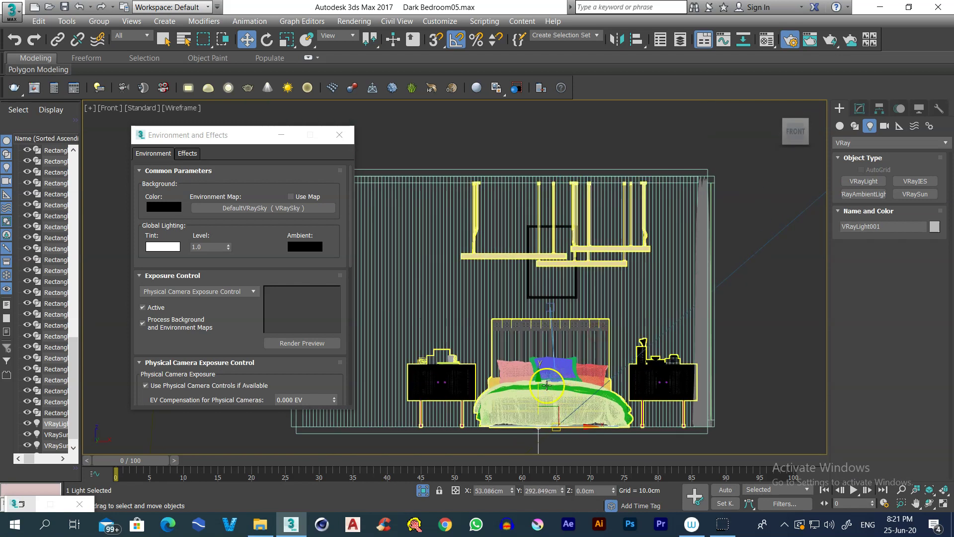
{"action": "left_click_drag", "start_coordinate": [551, 348], "coordinate": [551, 145]}
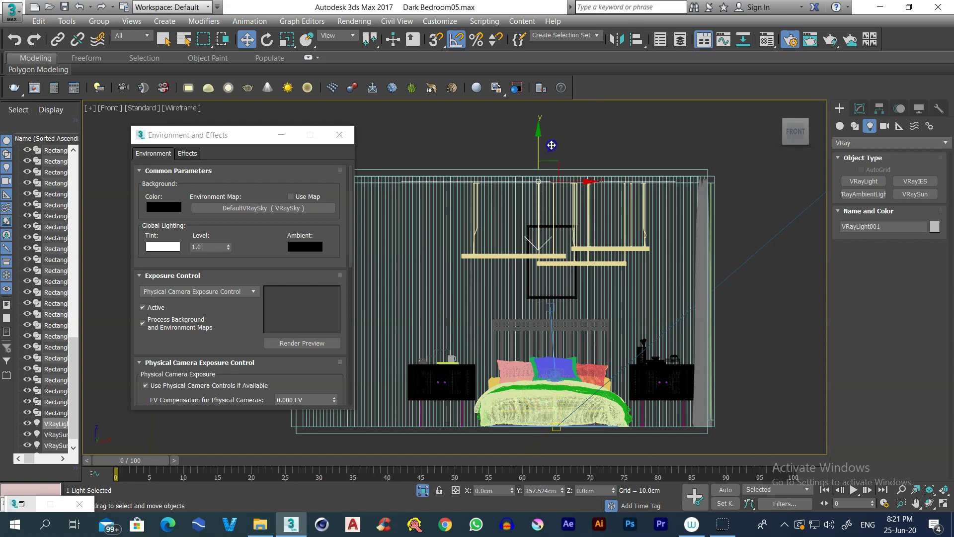
{"action": "scroll", "coordinate": [539, 166], "scroll_direction": "up", "scroll_amount": 5}
{"action": "left_click_drag", "start_coordinate": [536, 178], "coordinate": [534, 167]}
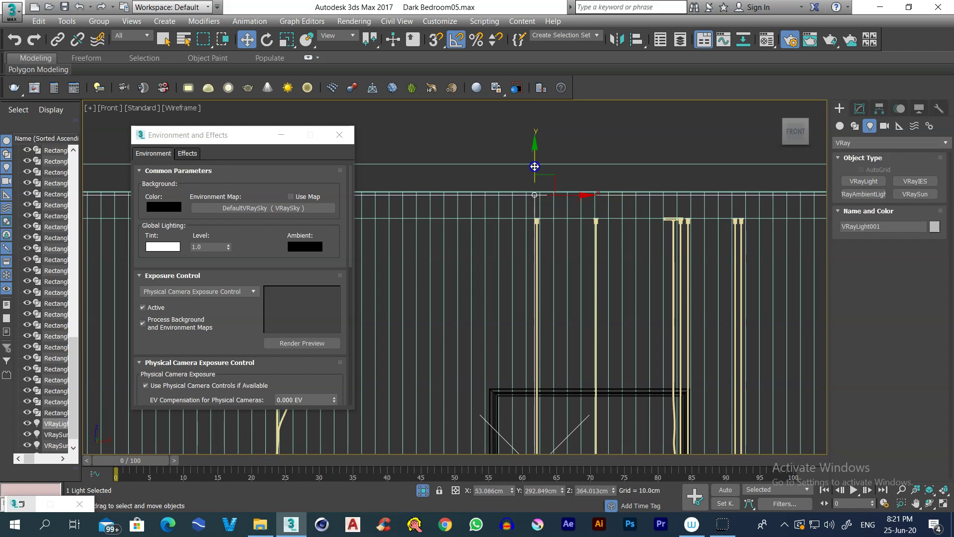
{"action": "scroll", "coordinate": [494, 198], "scroll_direction": "down", "scroll_amount": 5}
{"action": "left_click_drag", "start_coordinate": [535, 200], "coordinate": [548, 199]}
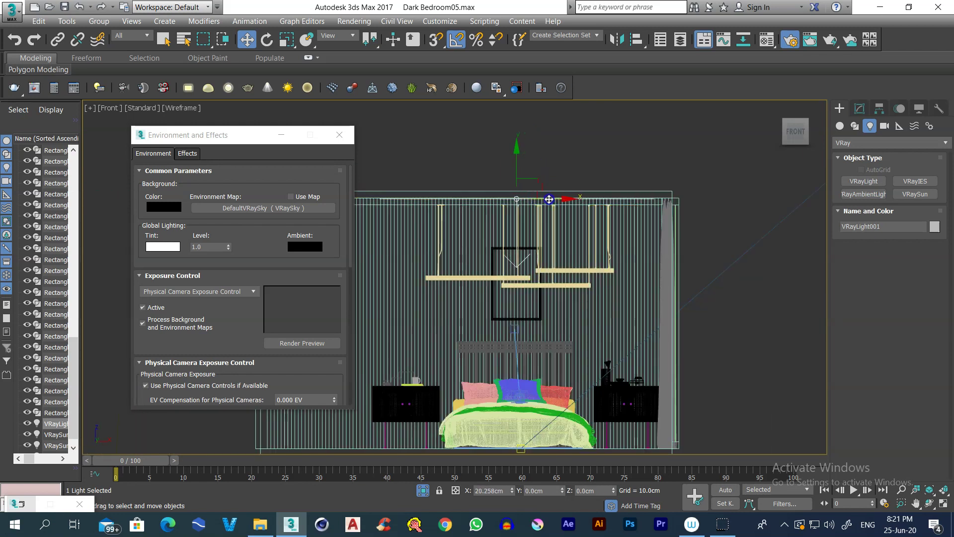
- Test-render the camera view lit by the plane light alone and close the frame buffer
{"action": "key", "text": "c"}
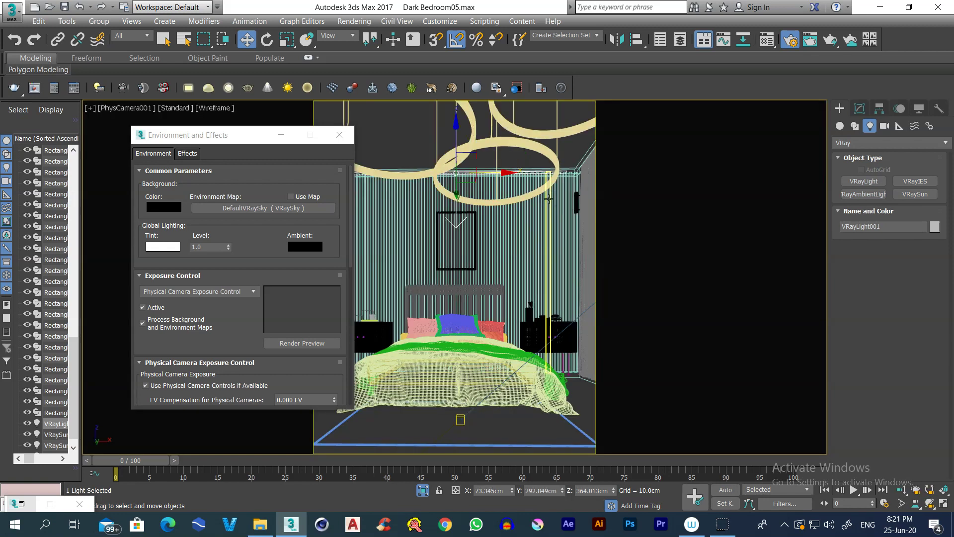
{"action": "left_click_drag", "start_coordinate": [549, 199], "coordinate": [480, 291]}
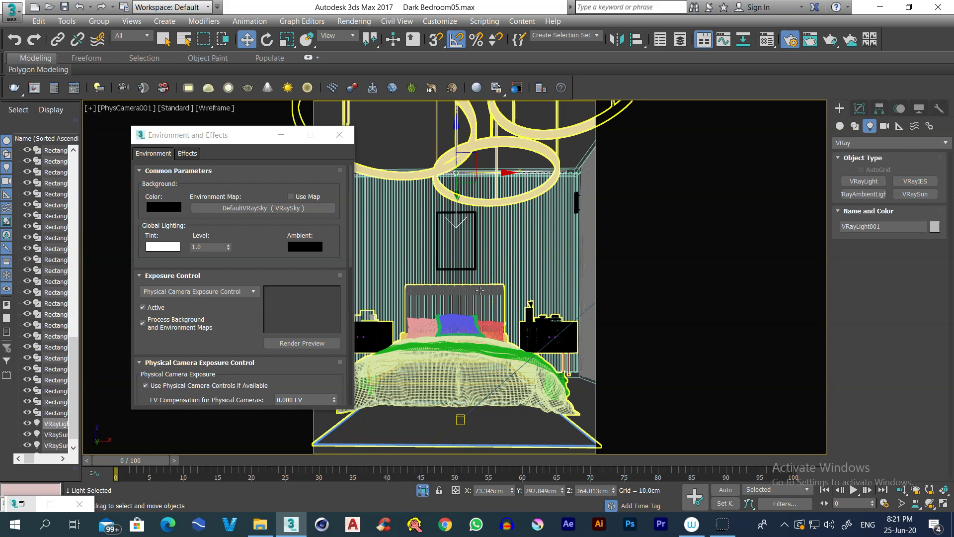
{"action": "key", "text": "shift+q"}
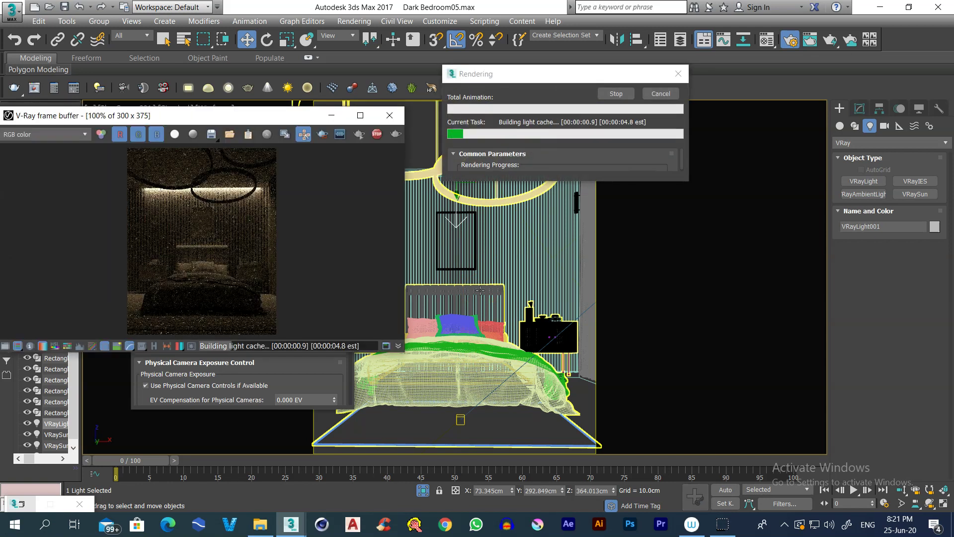
{"action": "left_click_drag", "start_coordinate": [212, 115], "coordinate": [242, 75]}
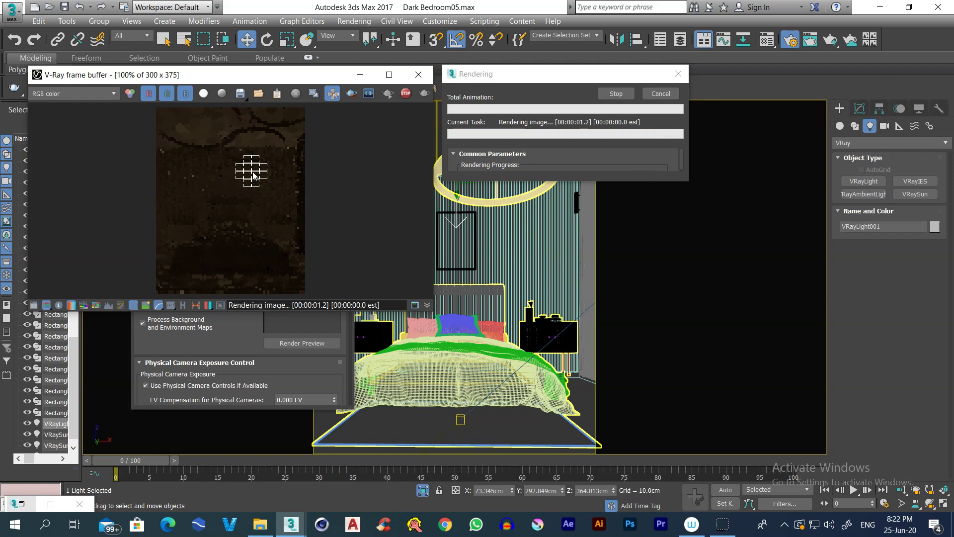
{"action": "left_click_drag", "start_coordinate": [253, 175], "coordinate": [217, 155]}
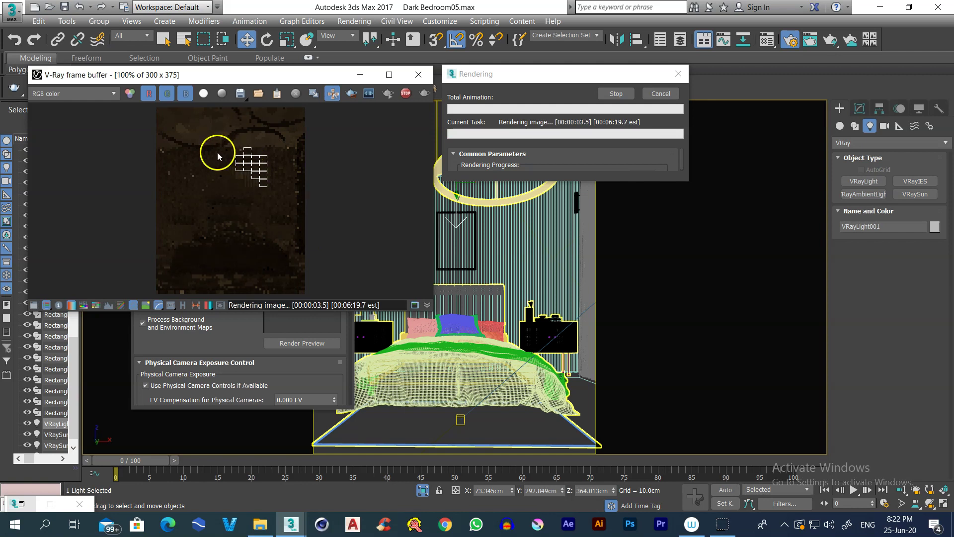
{"action": "left_click_drag", "start_coordinate": [278, 152], "coordinate": [242, 155]}
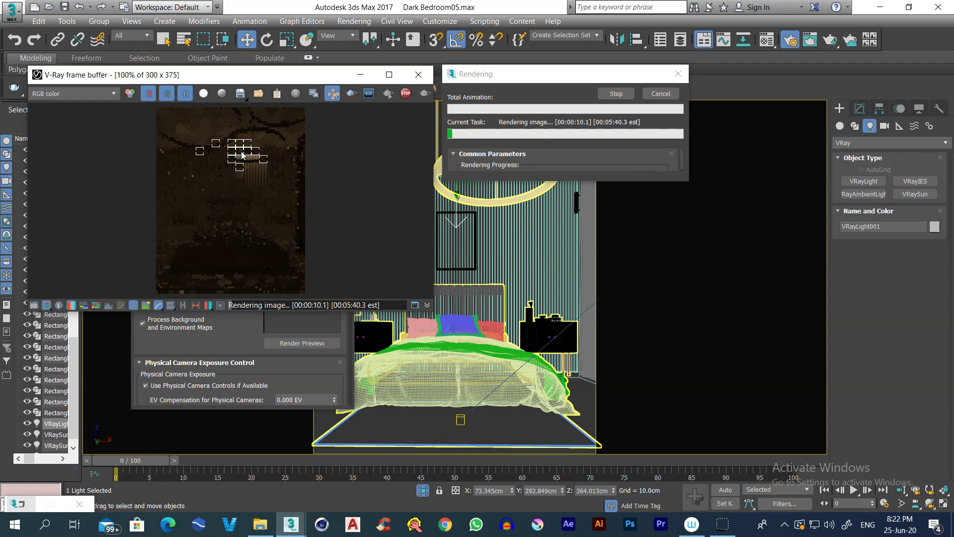
{"action": "left_click_drag", "start_coordinate": [263, 75], "coordinate": [269, 75]}
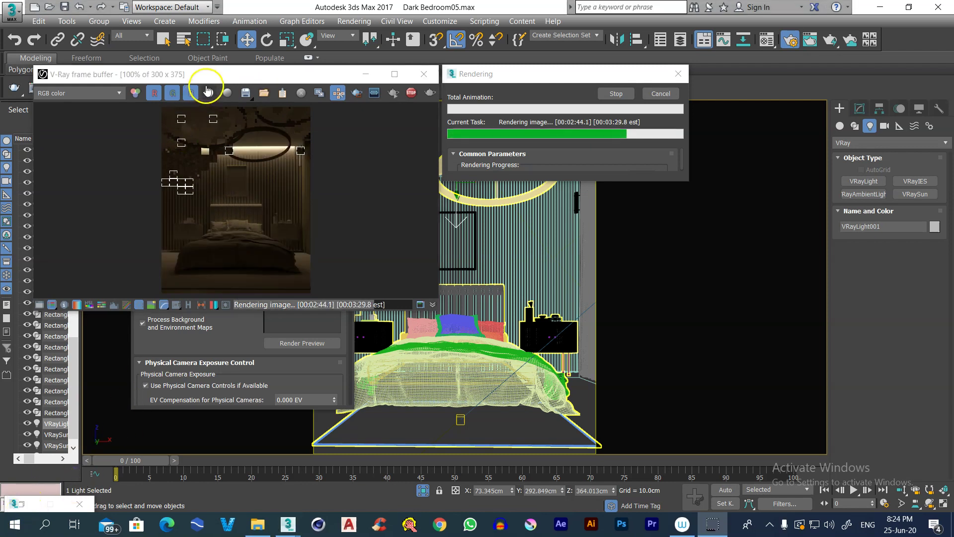
{"action": "left_click_drag", "start_coordinate": [206, 75], "coordinate": [205, 78]}
{"action": "left_click_drag", "start_coordinate": [202, 142], "coordinate": [216, 156]}
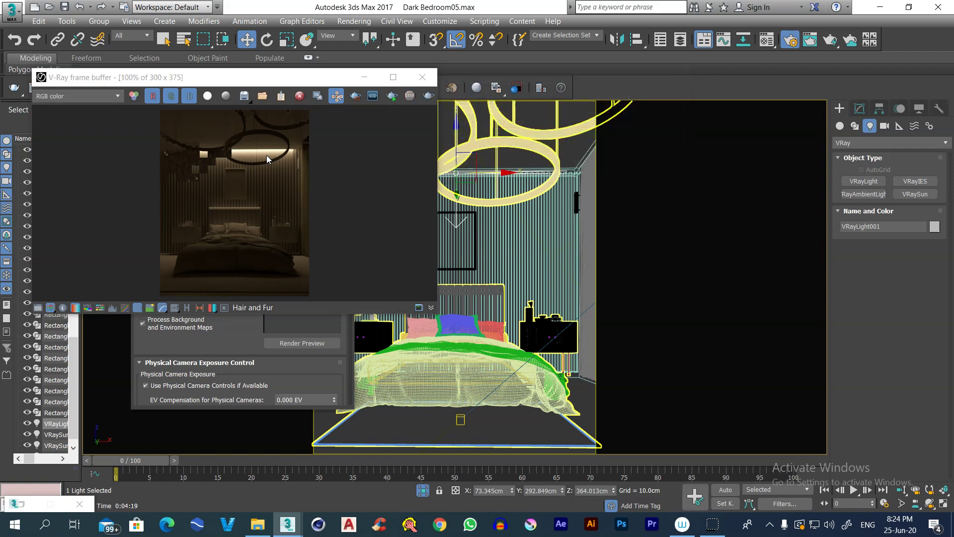
{"action": "left_click", "coordinate": [422, 77]}
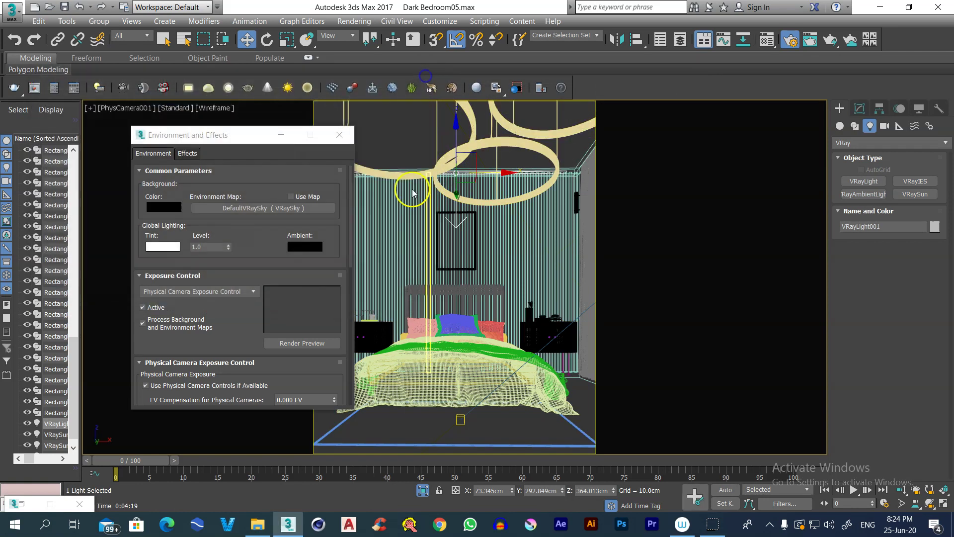
- Turn the VRaySky environment map back on and enable the VRaySun again
{"action": "left_click_drag", "start_coordinate": [427, 238], "coordinate": [453, 264]}
{"action": "left_click", "coordinate": [300, 198]}
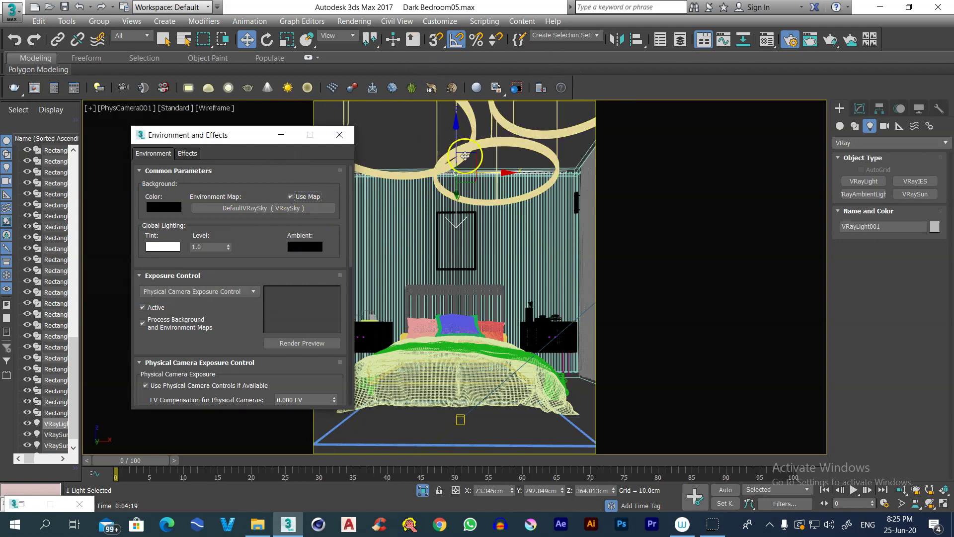
{"action": "left_click", "coordinate": [465, 251]}
{"action": "key", "text": "t"}
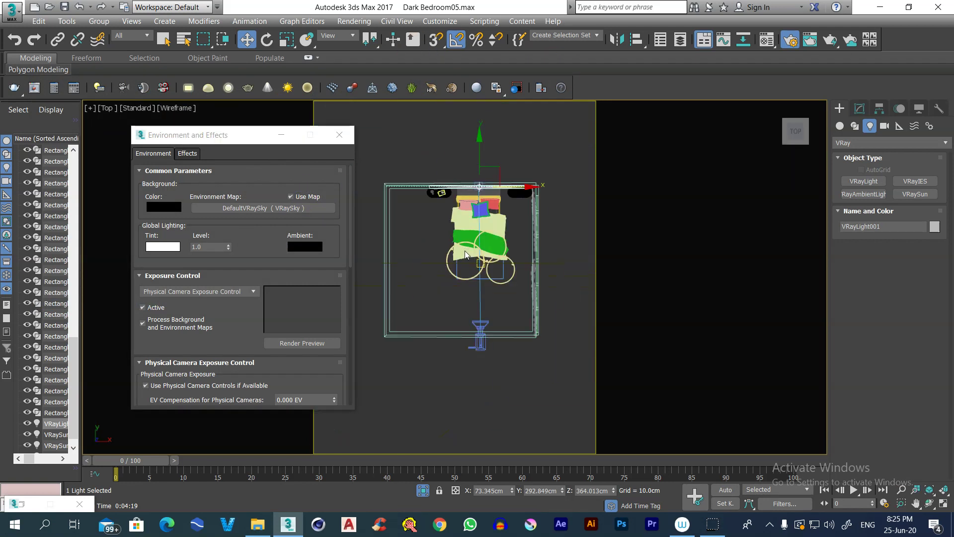
{"action": "scroll", "coordinate": [567, 247], "scroll_direction": "down", "scroll_amount": 3}
{"action": "middle_click_drag", "start_coordinate": [567, 246], "coordinate": [409, 222]}
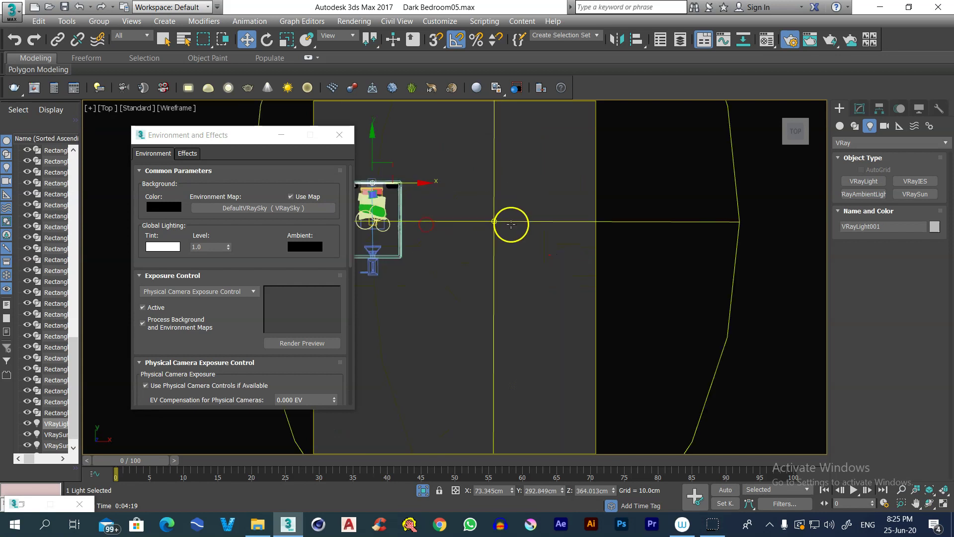
{"action": "left_click", "coordinate": [495, 222]}
{"action": "left_click", "coordinate": [856, 112]}
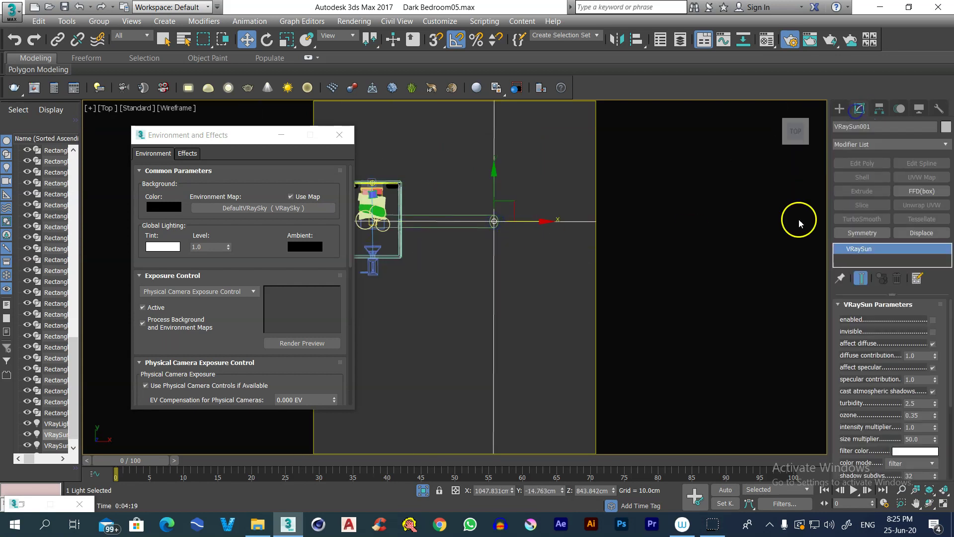
{"action": "mouse_move", "coordinate": [855, 416]}
{"action": "left_mouse_down"}
{"action": "mouse_move", "coordinate": [851, 368]}
{"action": "mouse_move", "coordinate": [851, 413]}
{"action": "left_mouse_up"}
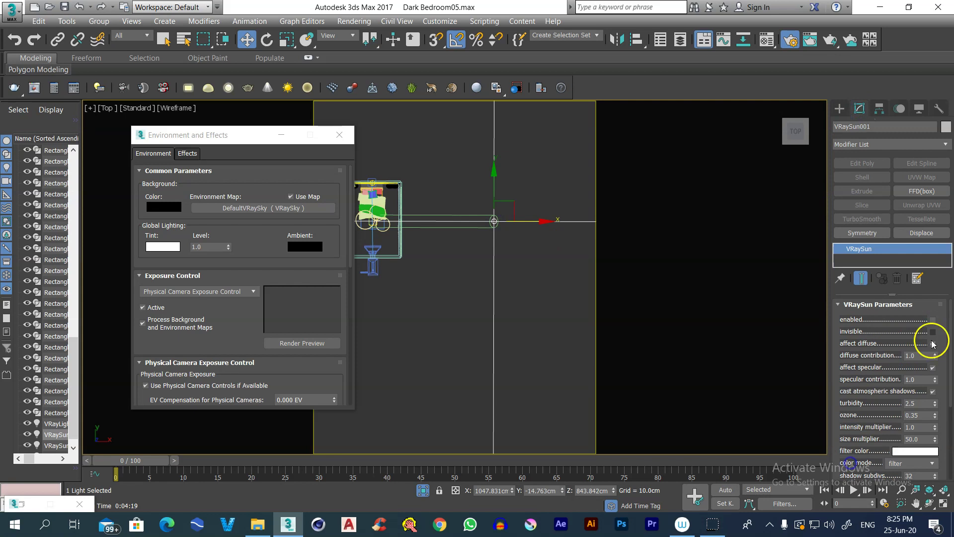
{"action": "left_click", "coordinate": [464, 318]}
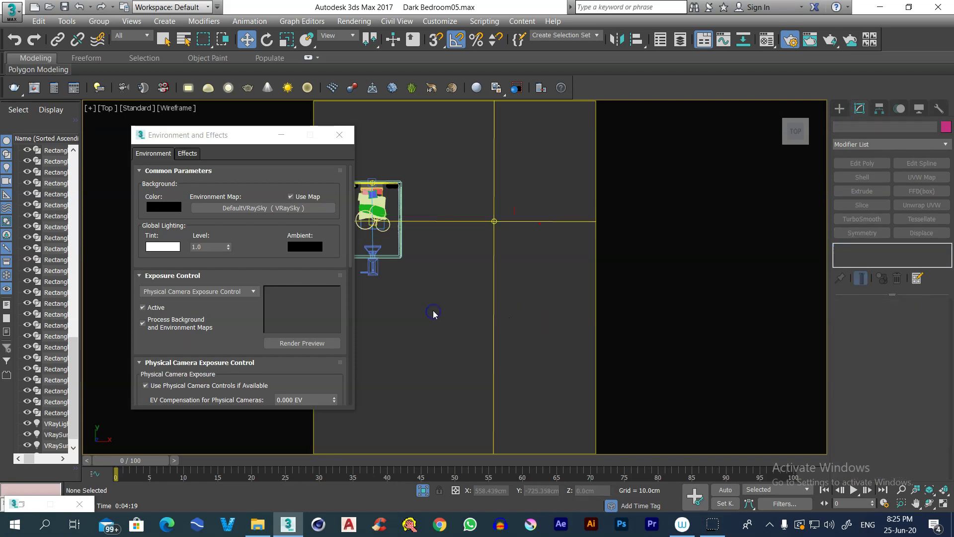
- Start a camera-view render with sun, sky and plane light together, and close the frame buffer
{"action": "key", "text": "c"}
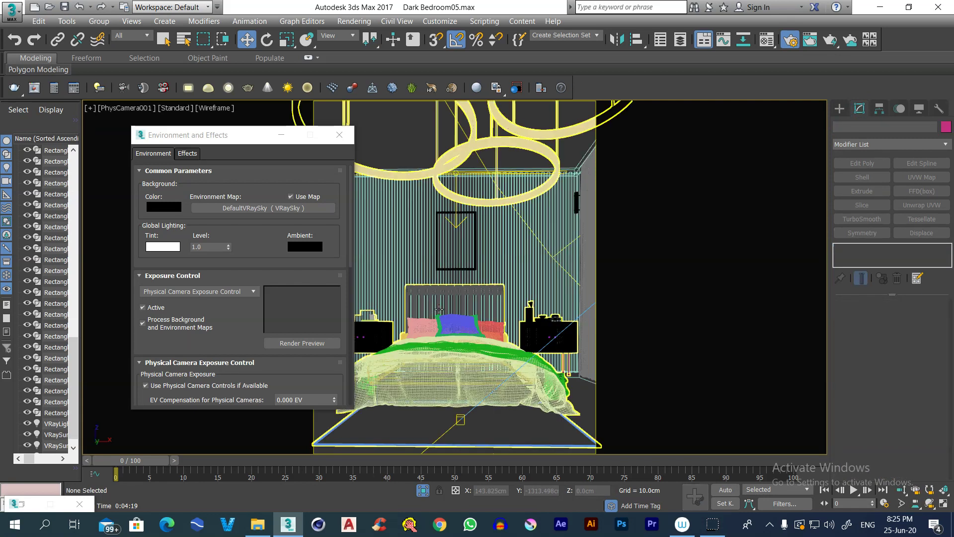
{"action": "key", "text": "shift+q"}
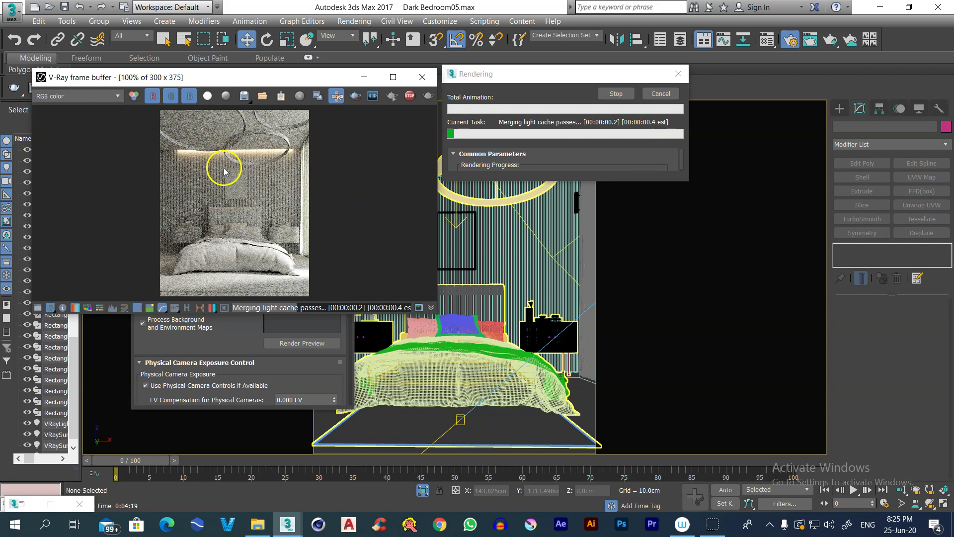
{"action": "left_click", "coordinate": [423, 78]}
- Restrict selection to Lights and set the half-length of the plane light above the headboard to 150 cm
{"action": "left_click", "coordinate": [453, 194]}
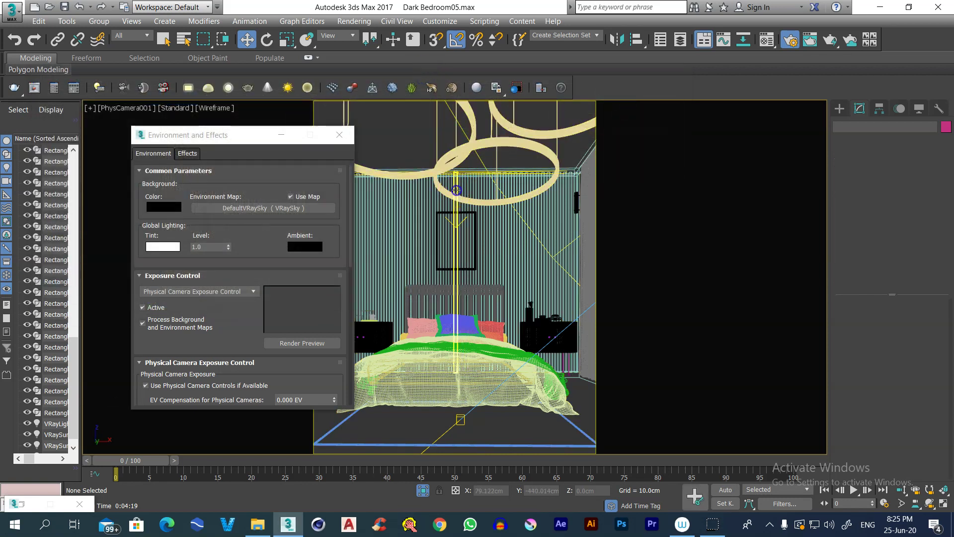
{"action": "left_click", "coordinate": [130, 36]}
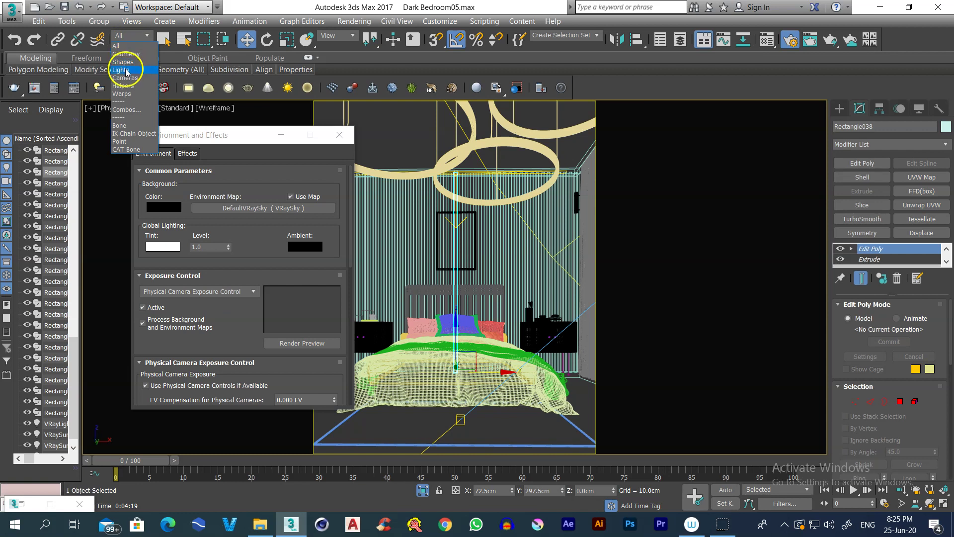
{"action": "left_click", "coordinate": [121, 70]}
{"action": "left_click", "coordinate": [459, 224]}
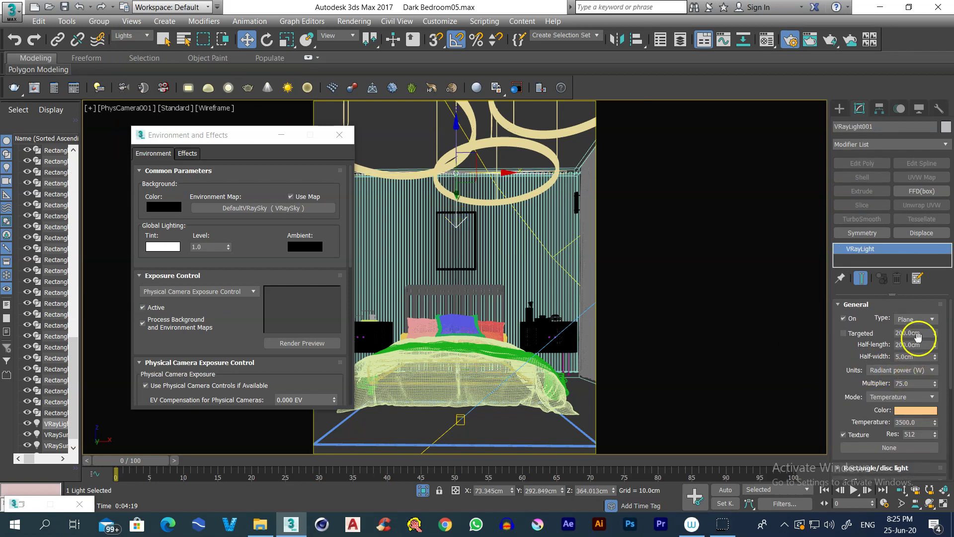
{"action": "type", "text": "150"}
{"action": "key", "text": "Return"}
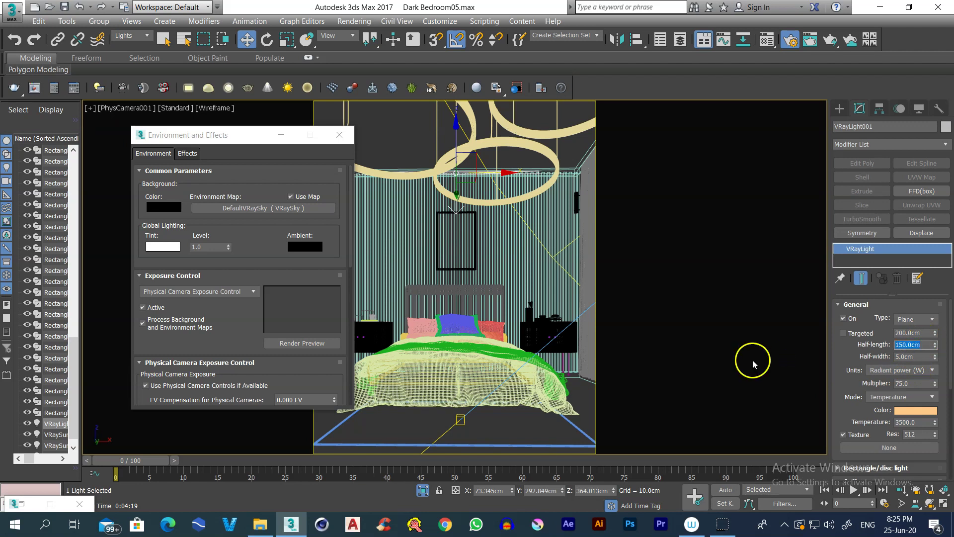
- Render the camera view with the shortened plane light, stop the render and close the frame buffer
{"action": "left_click", "coordinate": [830, 40]}
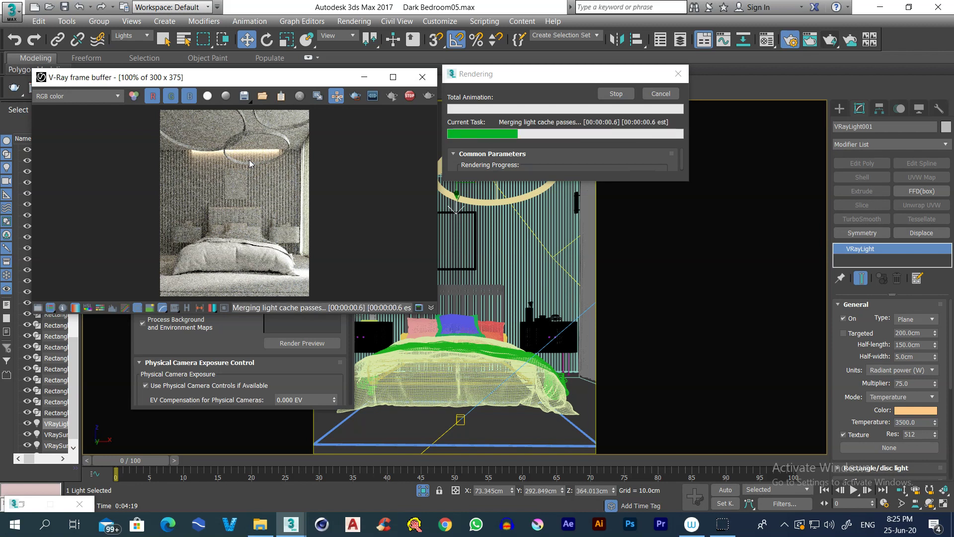
{"action": "left_click_drag", "start_coordinate": [250, 78], "coordinate": [318, 99]}
{"action": "left_click", "coordinate": [315, 184]}
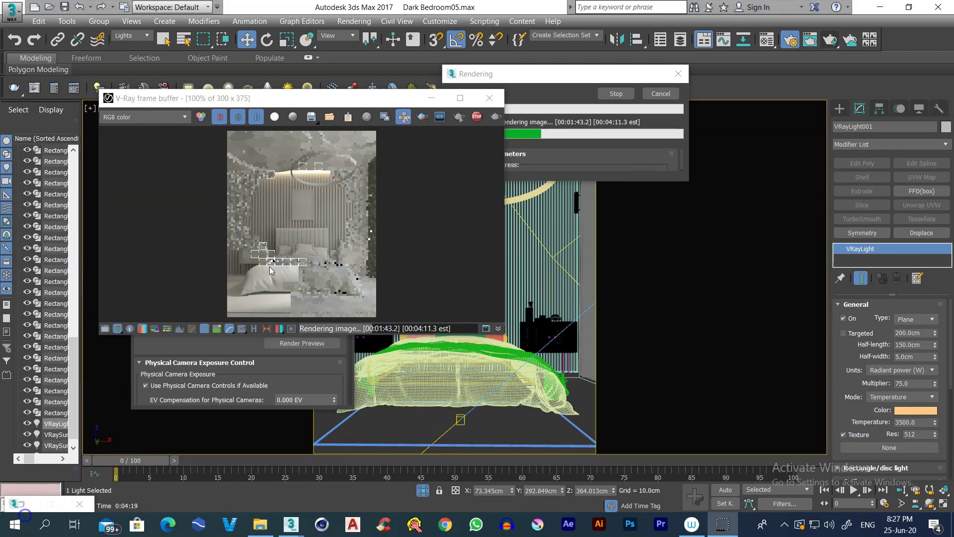
{"action": "left_click", "coordinate": [322, 264]}
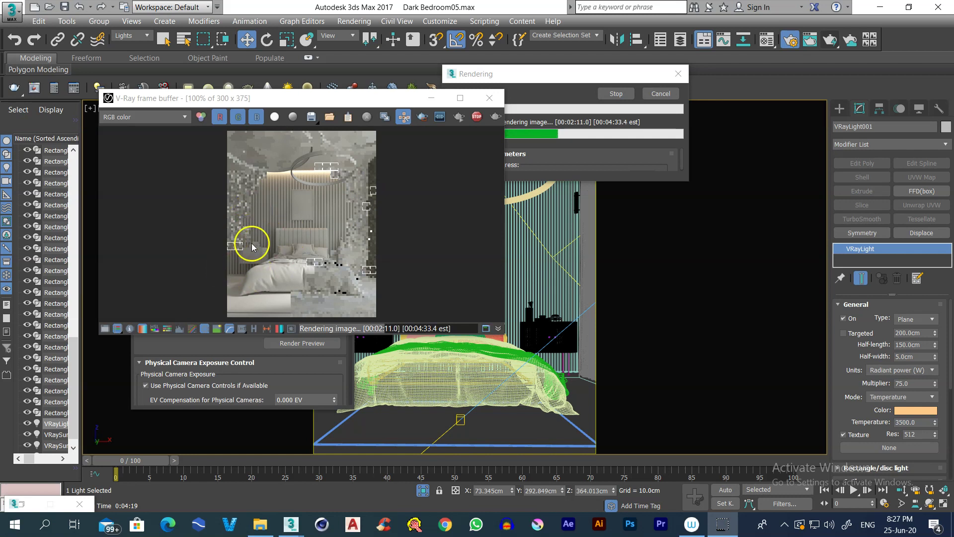
{"action": "left_click", "coordinate": [310, 214]}
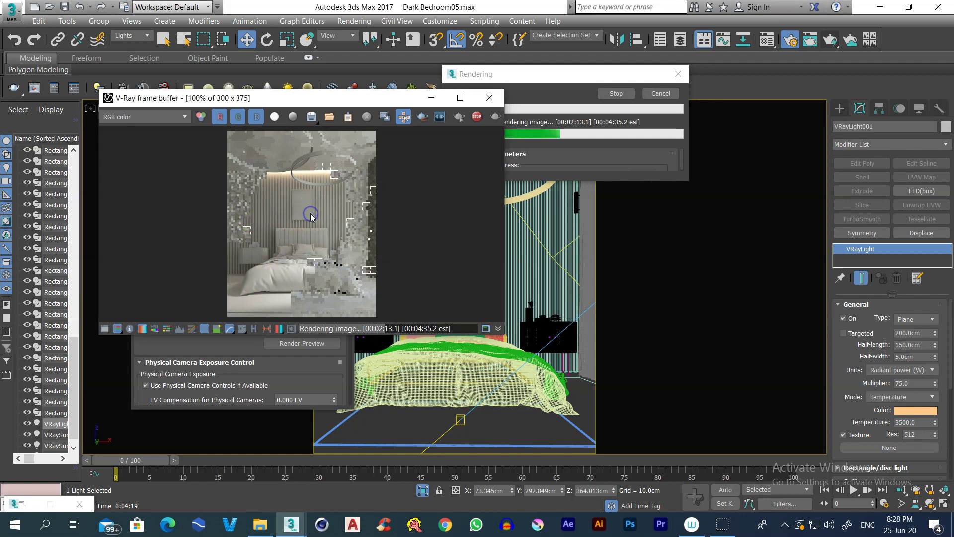
{"action": "key", "text": "Escape"}
{"action": "left_click", "coordinate": [489, 98]}
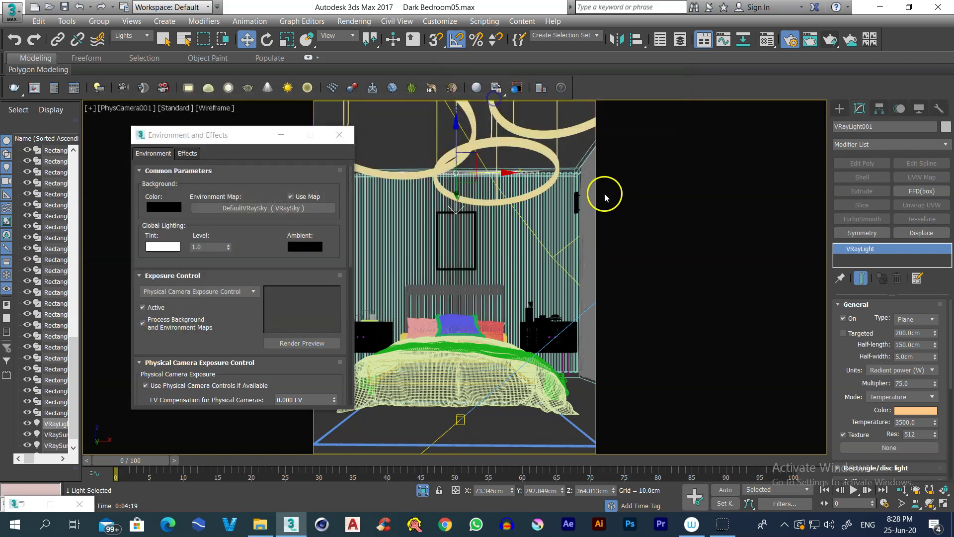
- Set the selection filter back to All and show the room in the top view
{"action": "left_click", "coordinate": [132, 35]}
{"action": "left_click", "coordinate": [126, 43]}
{"action": "key", "text": "t"}
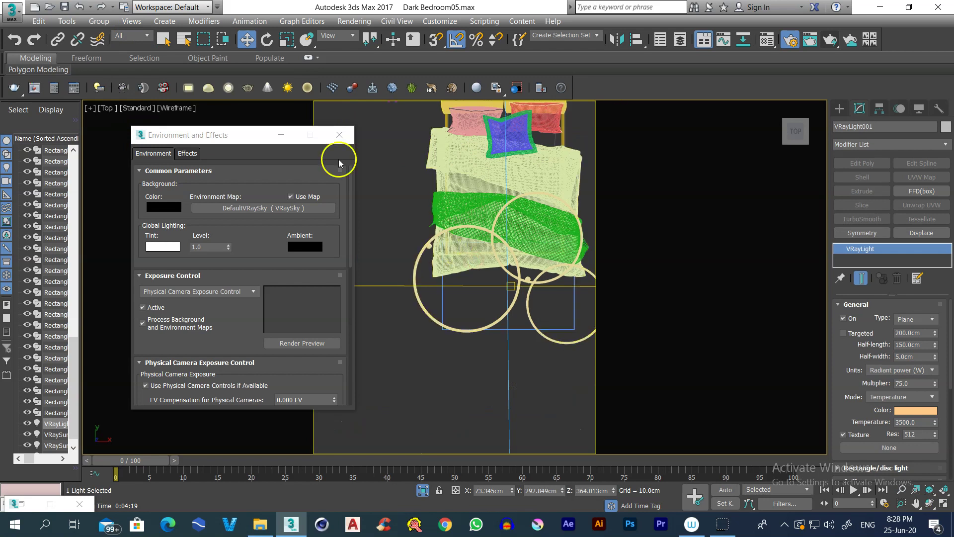
- Close the environment settings and draw a V-Ray plane light, half-sizes about 25 by 36 cm, in the open area beside the bed in top view
{"action": "left_click_drag", "start_coordinate": [257, 133], "coordinate": [122, 125]}
{"action": "middle_click_drag", "start_coordinate": [376, 228], "coordinate": [403, 229]}
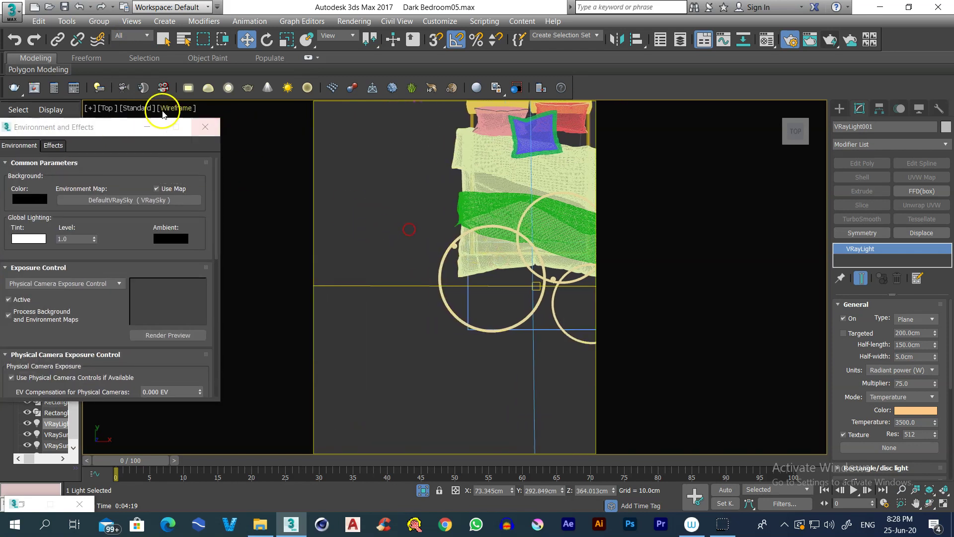
{"action": "left_click", "coordinate": [197, 128]}
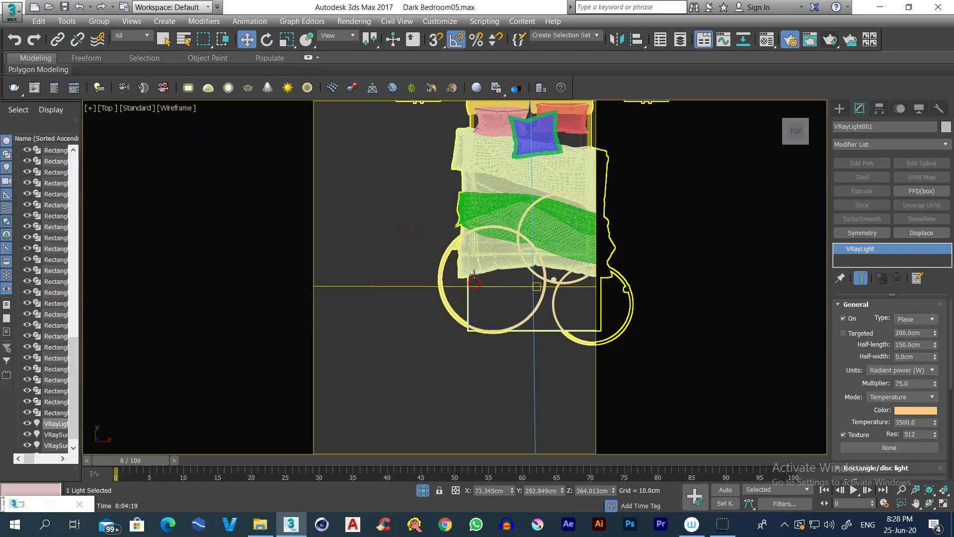
{"action": "scroll", "coordinate": [476, 277], "scroll_direction": "down", "scroll_amount": 3}
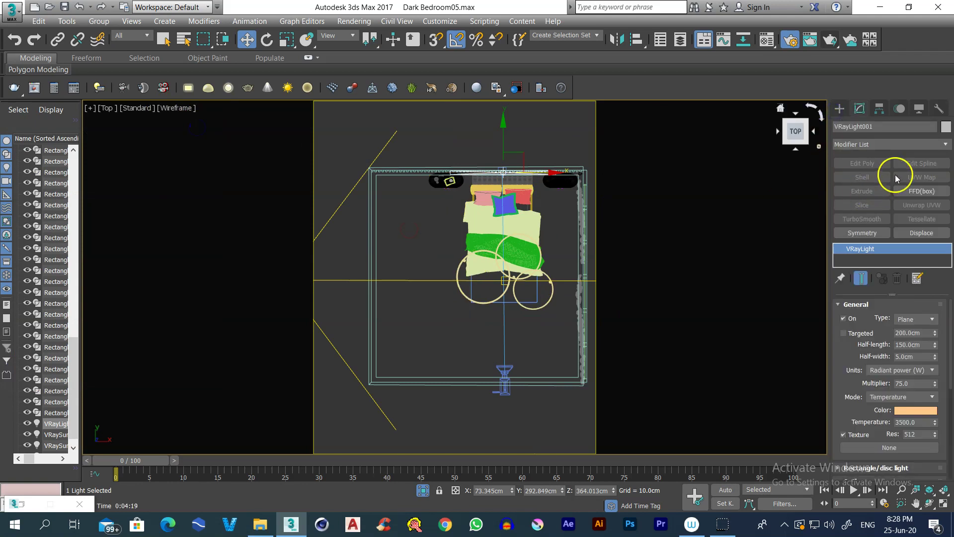
{"action": "left_click", "coordinate": [839, 109]}
{"action": "left_click", "coordinate": [865, 180]}
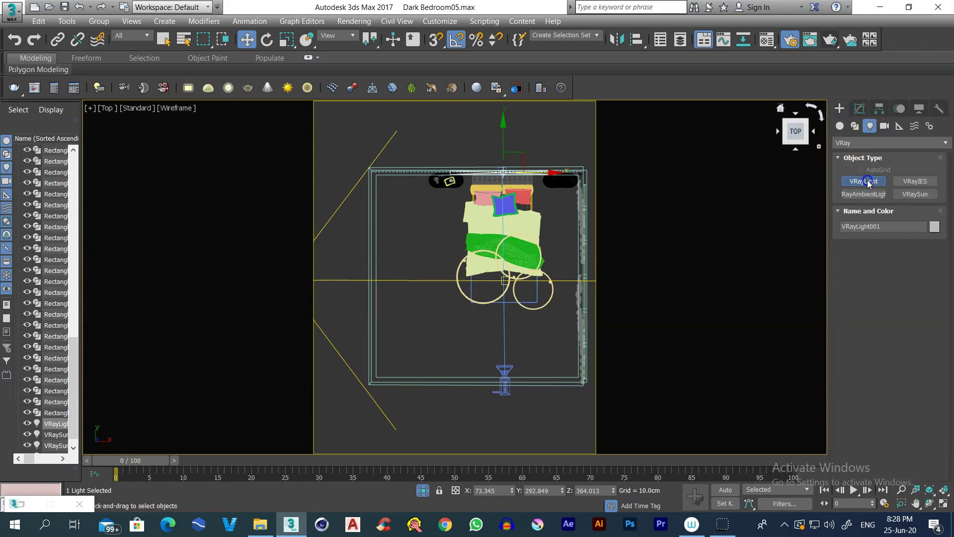
{"action": "left_click_drag", "start_coordinate": [391, 217], "coordinate": [409, 242]}
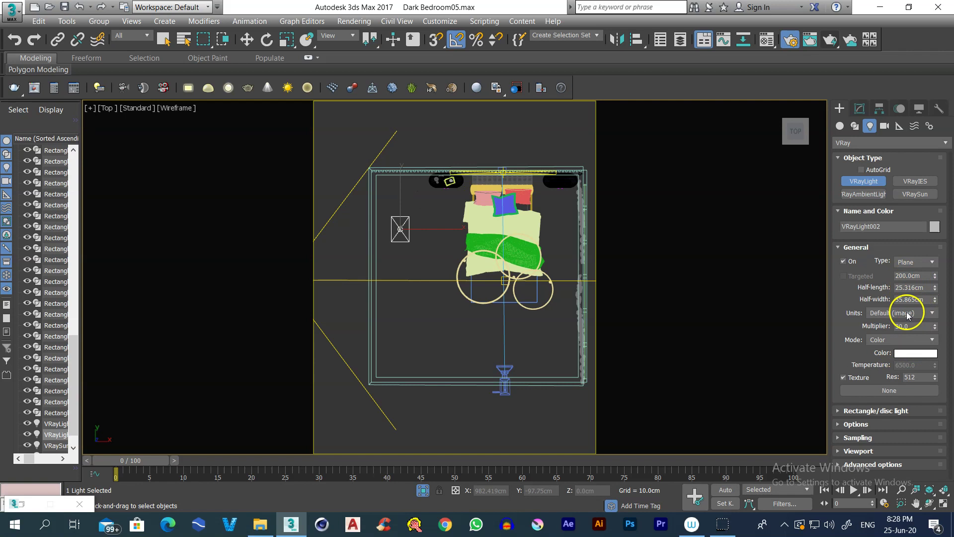
- Set the new plane light's half-length and half-width to 30 cm each
{"action": "left_click", "coordinate": [913, 287]}
{"action": "type", "text": "30"}
{"action": "key", "text": "Tab"}
{"action": "type", "text": "30"}
{"action": "key", "text": "Return"}
- Set the plane light's units to Radiant power (W) with multiplier 50, and its colour mode to Temperature at 350
{"action": "left_click", "coordinate": [902, 313]}
{"action": "left_click", "coordinate": [902, 348]}
{"action": "left_click", "coordinate": [910, 326]}
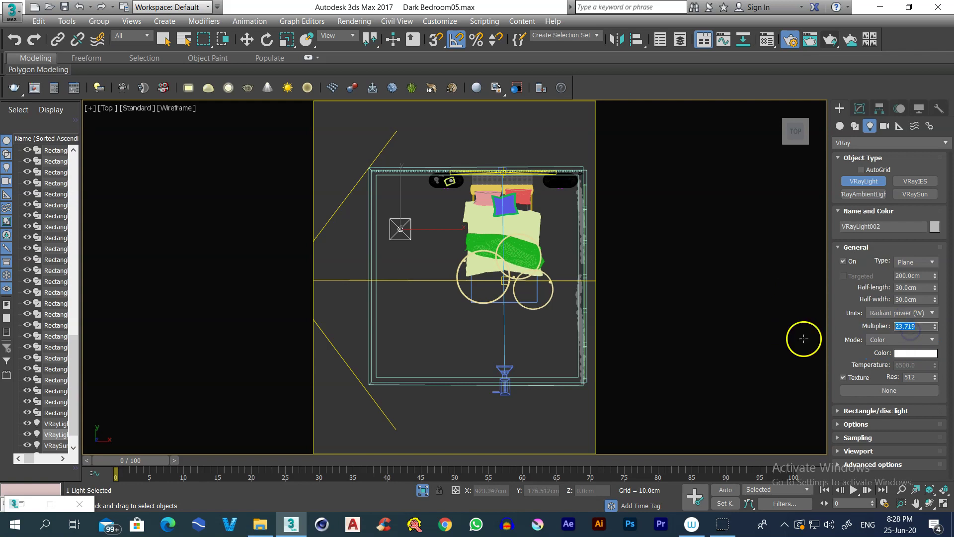
{"action": "key", "text": "Return"}
{"action": "left_click", "coordinate": [902, 339]}
{"action": "left_click", "coordinate": [886, 357]}
{"action": "left_click", "coordinate": [918, 365]}
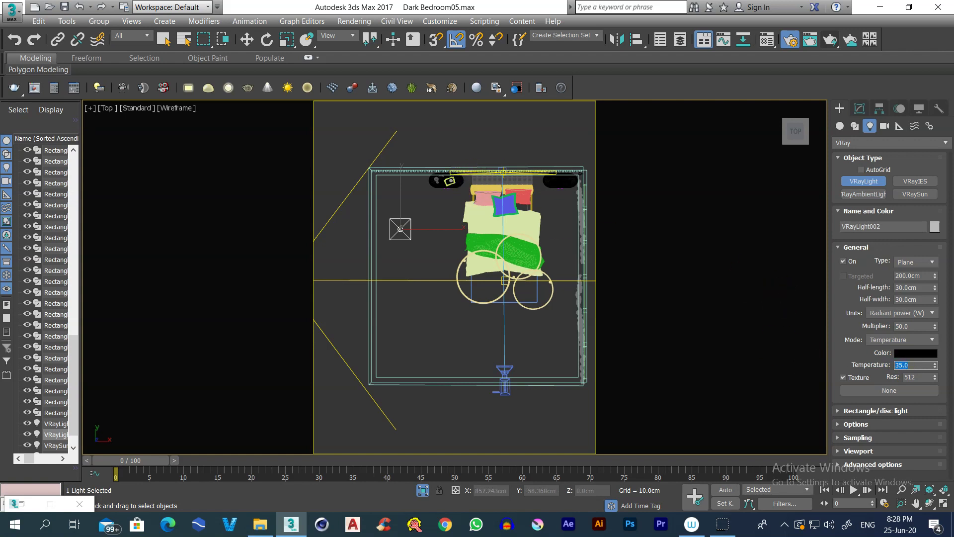
{"action": "type", "text": "35"}
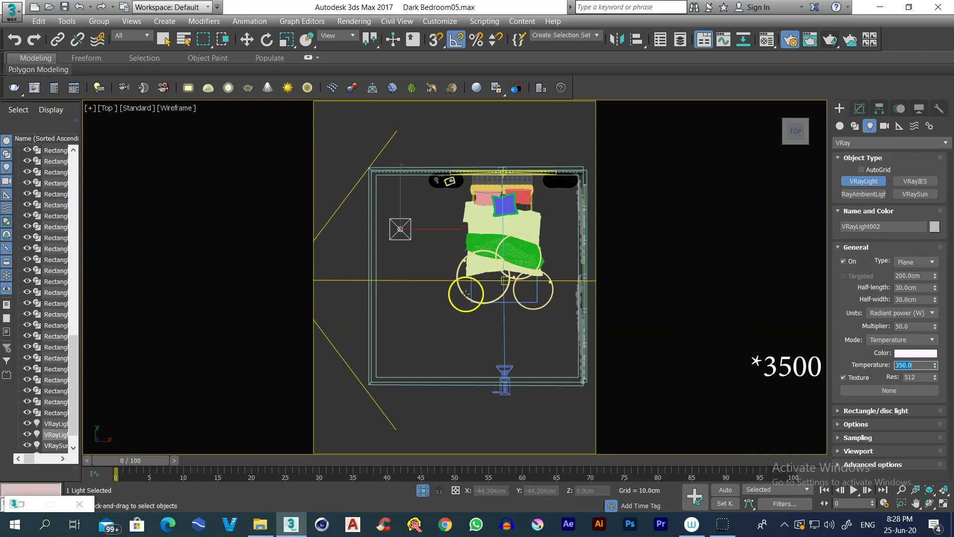
{"action": "right_click", "coordinate": [427, 269]}
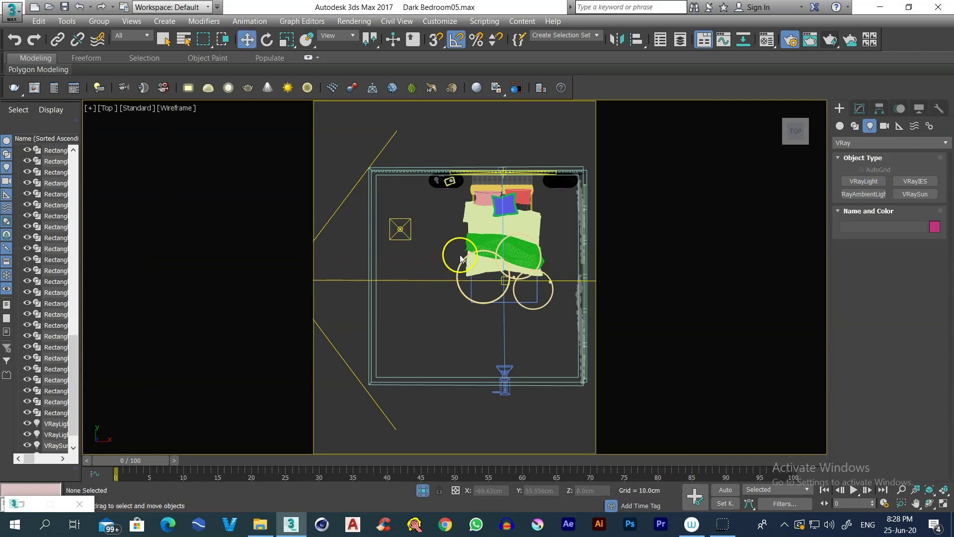
- Place a sphere-type V-Ray light at the centre of the round wall lamp beside the curtain in top view
{"action": "scroll", "coordinate": [472, 256], "scroll_direction": "up", "scroll_amount": 10}
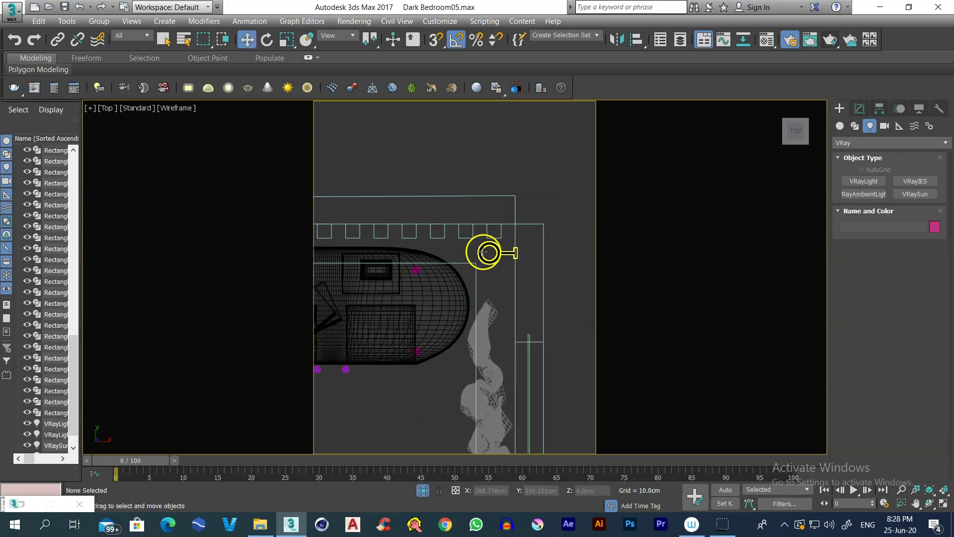
{"action": "scroll", "coordinate": [484, 253], "scroll_direction": "up", "scroll_amount": 3}
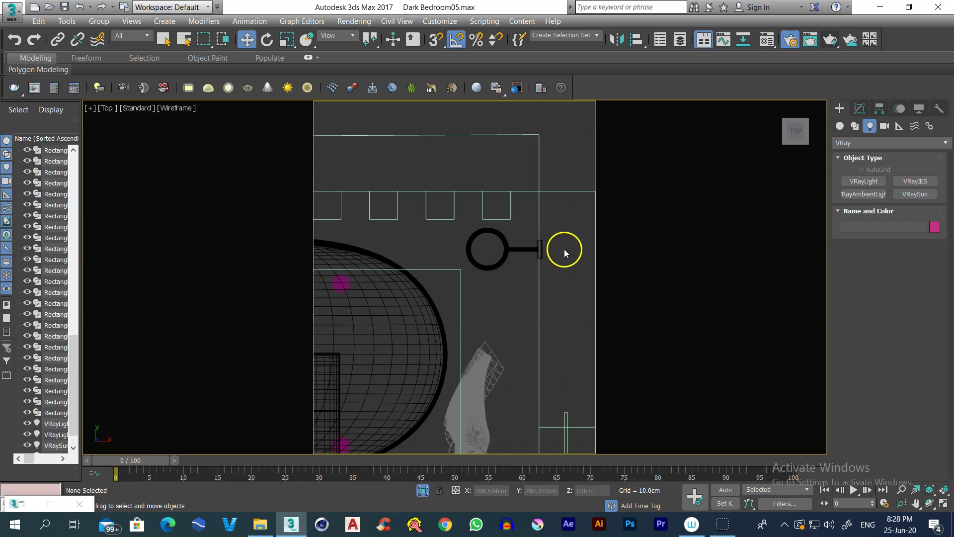
{"action": "left_click", "coordinate": [863, 180]}
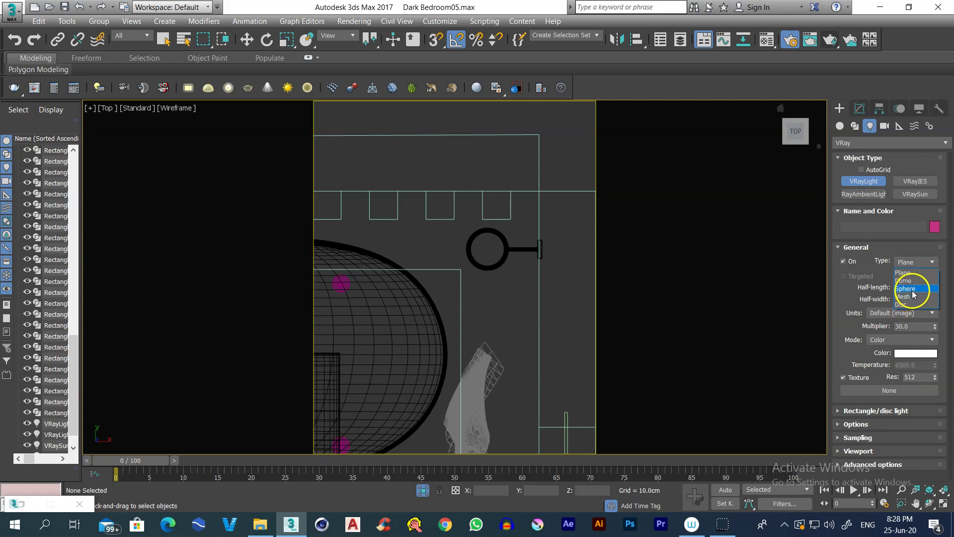
{"action": "left_click", "coordinate": [905, 288]}
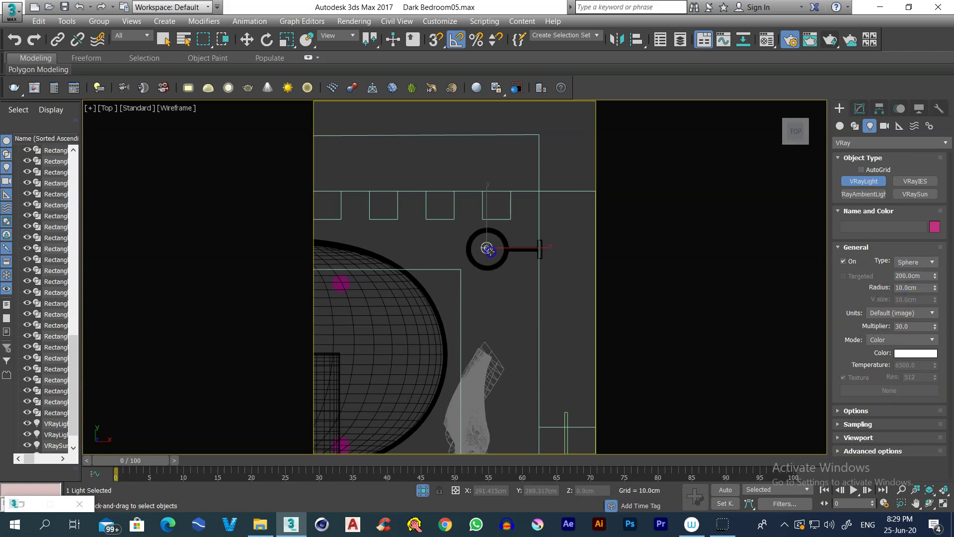
{"action": "left_click", "coordinate": [489, 250]}
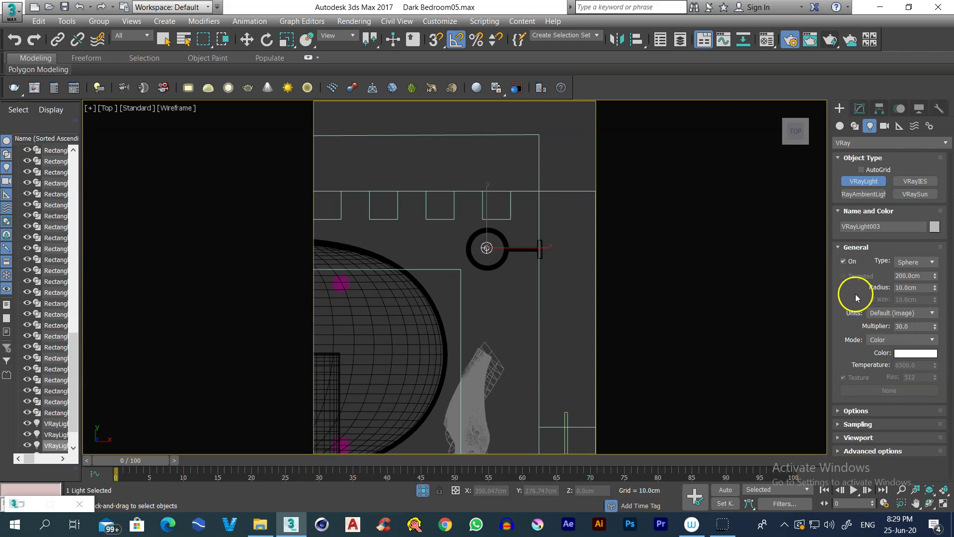
- Set the sphere light's radius to 0.5 cm
{"action": "double_click", "coordinate": [917, 288]}
{"action": "type", "text": "5"}
{"action": "key", "text": "Return"}
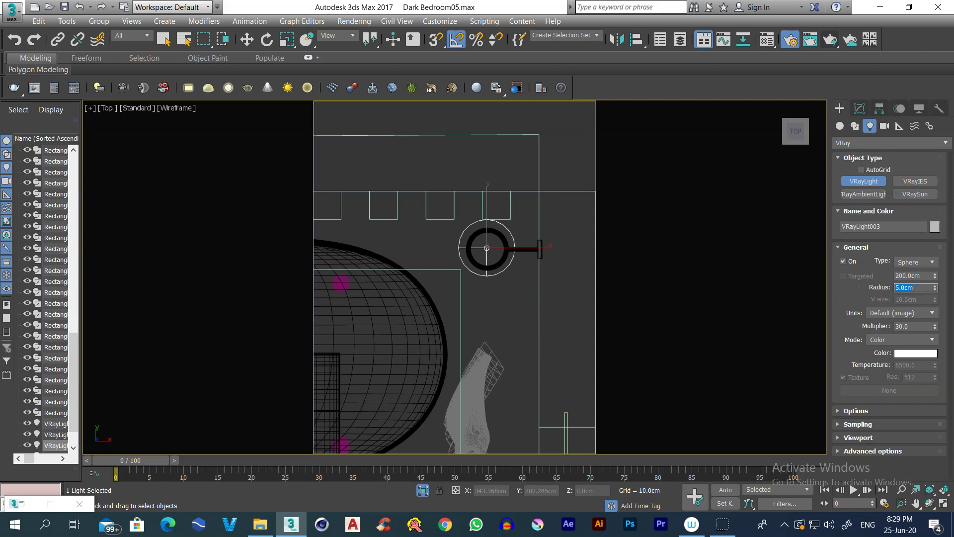
{"action": "type", "text": "0.3"}
{"action": "key", "text": "Return"}
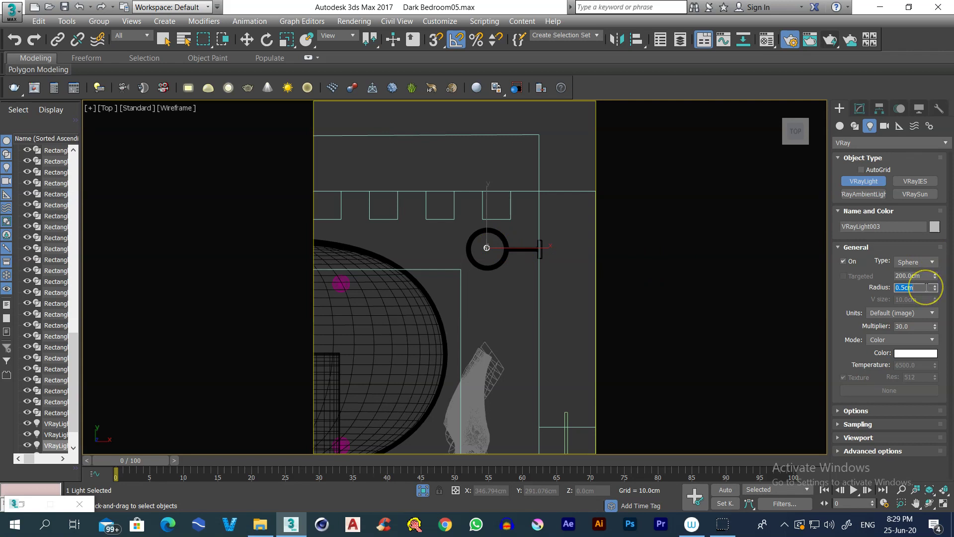
- Switch the sphere light's units to Radiant power (W) and set its multiplier to 25
{"action": "left_click", "coordinate": [914, 312]}
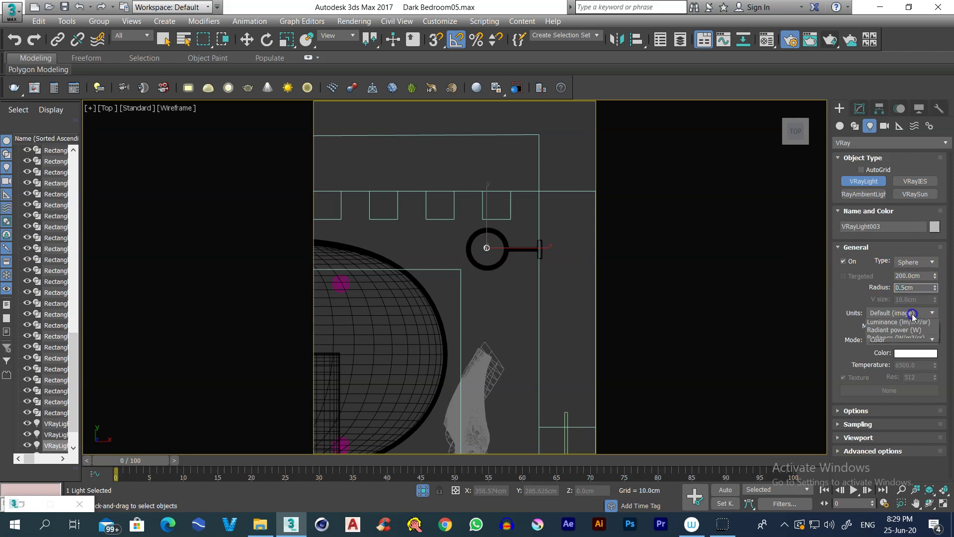
{"action": "left_click", "coordinate": [912, 347]}
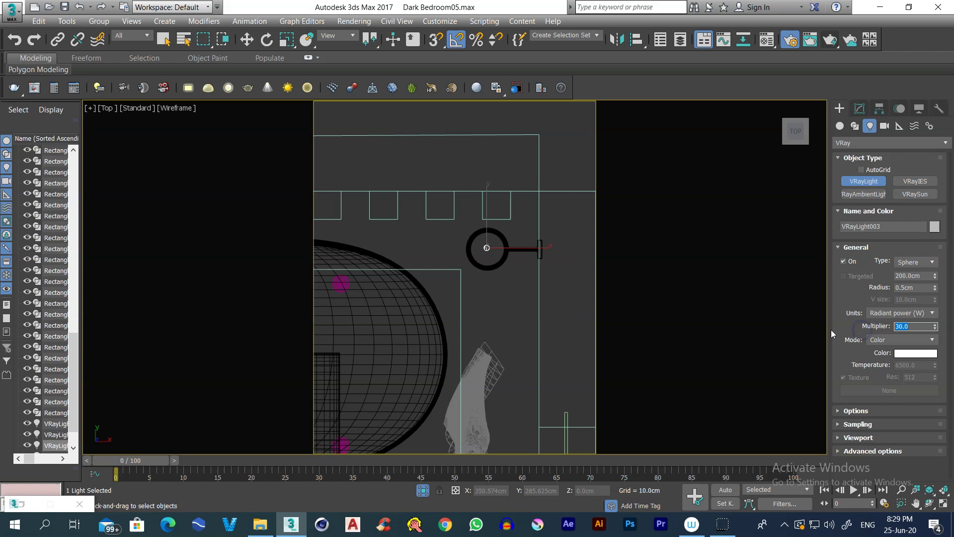
{"action": "type", "text": "25"}
{"action": "key", "text": "Return"}
{"action": "key", "text": "w"}
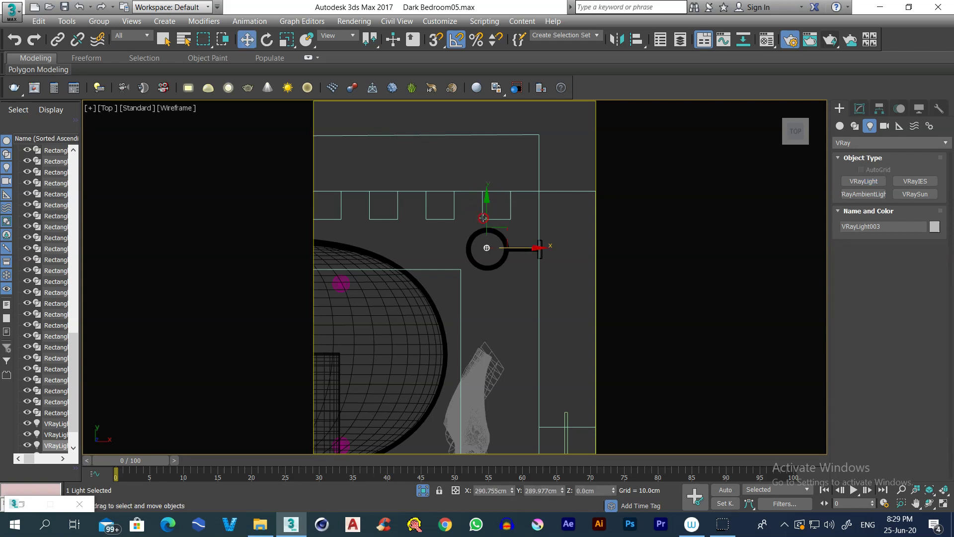
- Raise the sphere light vertically to about Z 313 cm in the front view and locate it at the wall lamp in the left view
{"action": "key", "text": "f"}
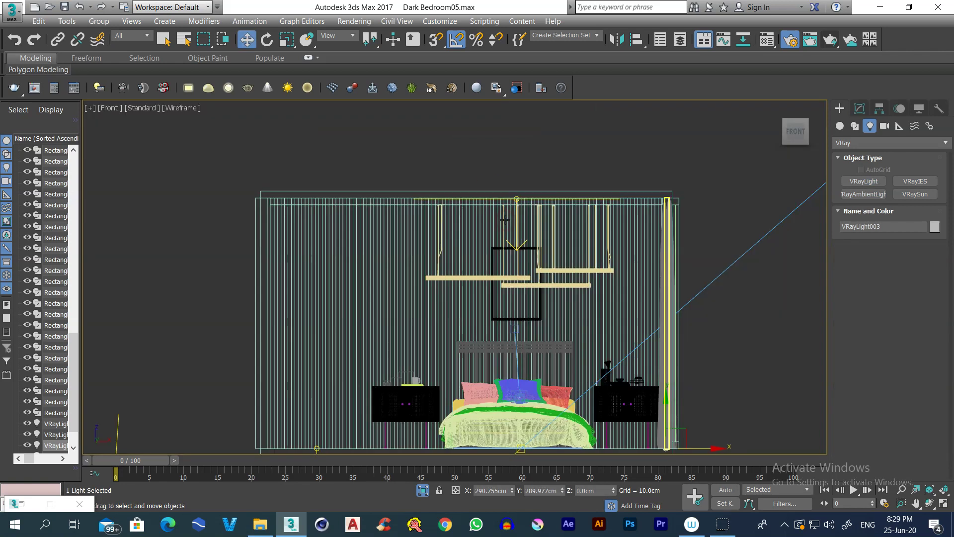
{"action": "left_click_drag", "start_coordinate": [666, 416], "coordinate": [666, 195]}
{"action": "scroll", "coordinate": [680, 214], "scroll_direction": "up", "scroll_amount": 6}
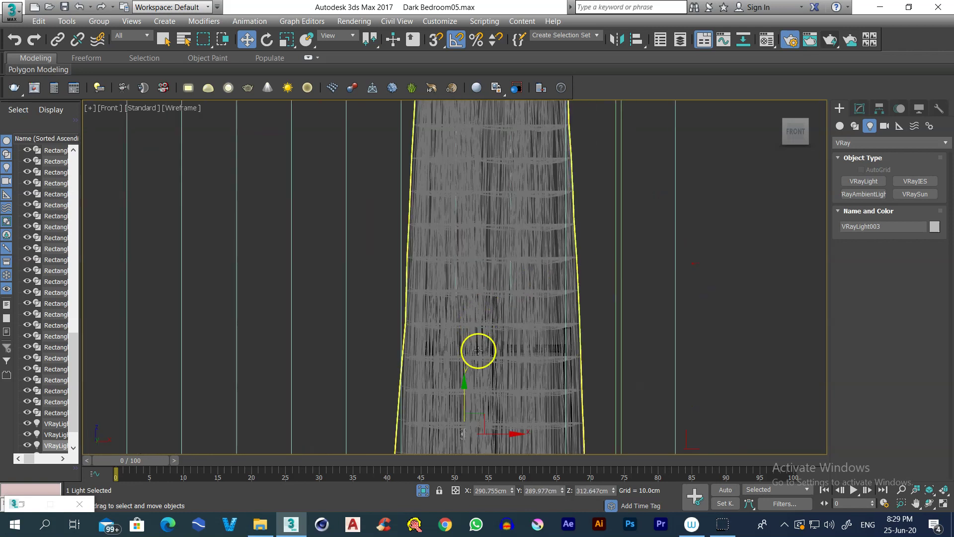
{"action": "scroll", "coordinate": [486, 325], "scroll_direction": "up", "scroll_amount": 4}
{"action": "scroll", "coordinate": [487, 325], "scroll_direction": "down", "scroll_amount": 5}
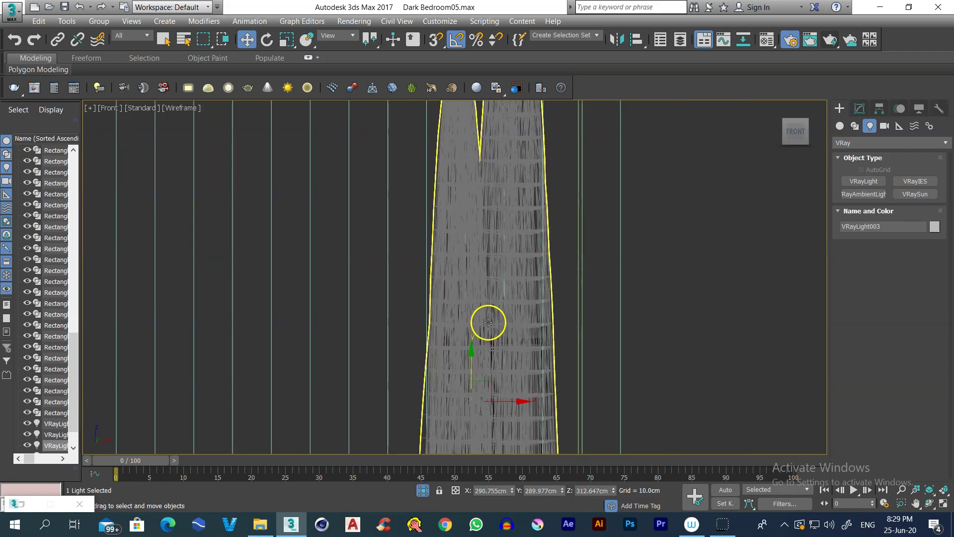
{"action": "key", "text": "l"}
{"action": "scroll", "coordinate": [567, 296], "scroll_direction": "down", "scroll_amount": 1}
{"action": "scroll", "coordinate": [567, 297], "scroll_direction": "down", "scroll_amount": 3}
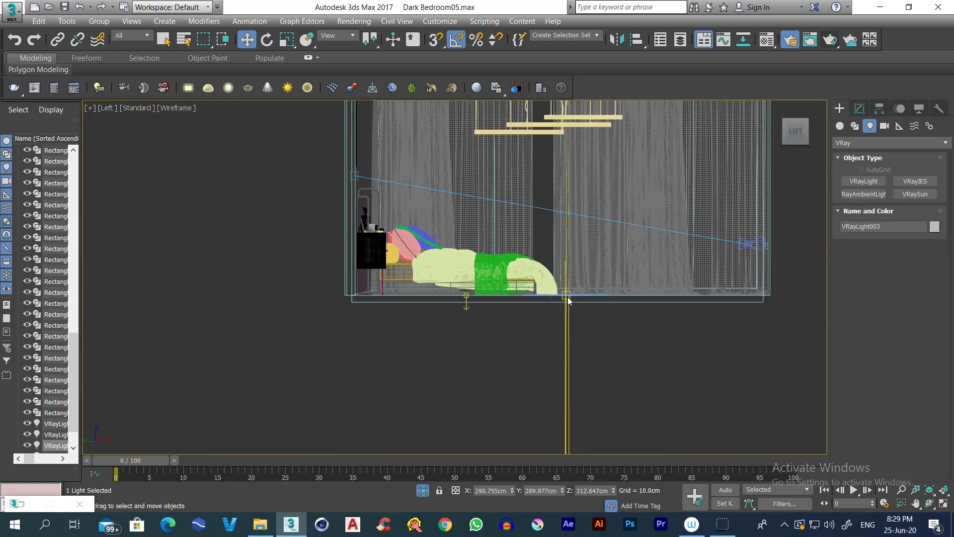
{"action": "scroll", "coordinate": [557, 288], "scroll_direction": "down", "scroll_amount": 2}
{"action": "scroll", "coordinate": [432, 160], "scroll_direction": "up", "scroll_amount": 10}
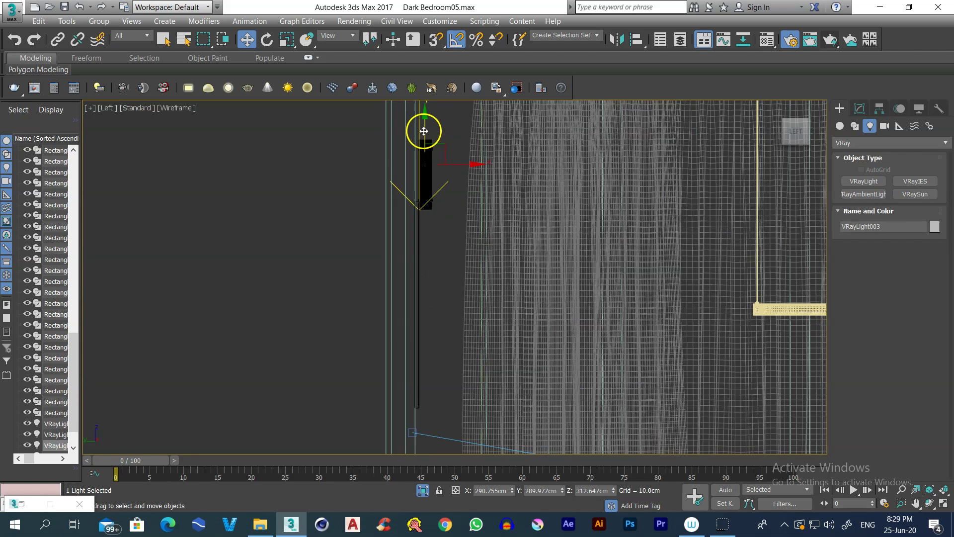
- Copy the sphere light as an instance down to the wall lamp's lower end, at about Z 291 cm
{"action": "left_click_drag", "start_coordinate": [413, 193], "coordinate": [428, 298]}
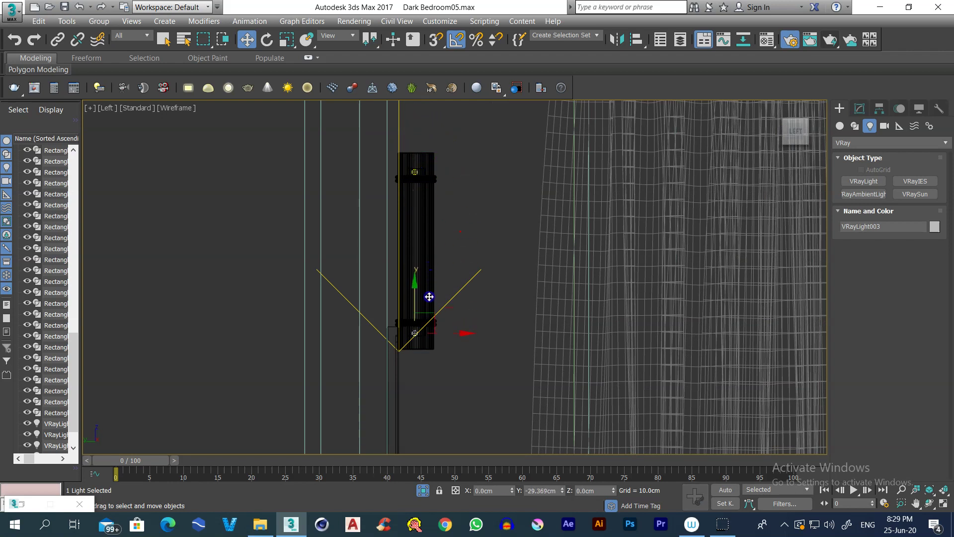
{"action": "left_click_drag", "start_coordinate": [432, 304], "coordinate": [430, 303], "text": "shift"}
{"action": "left_click", "coordinate": [407, 236]}
{"action": "left_click", "coordinate": [479, 314]}
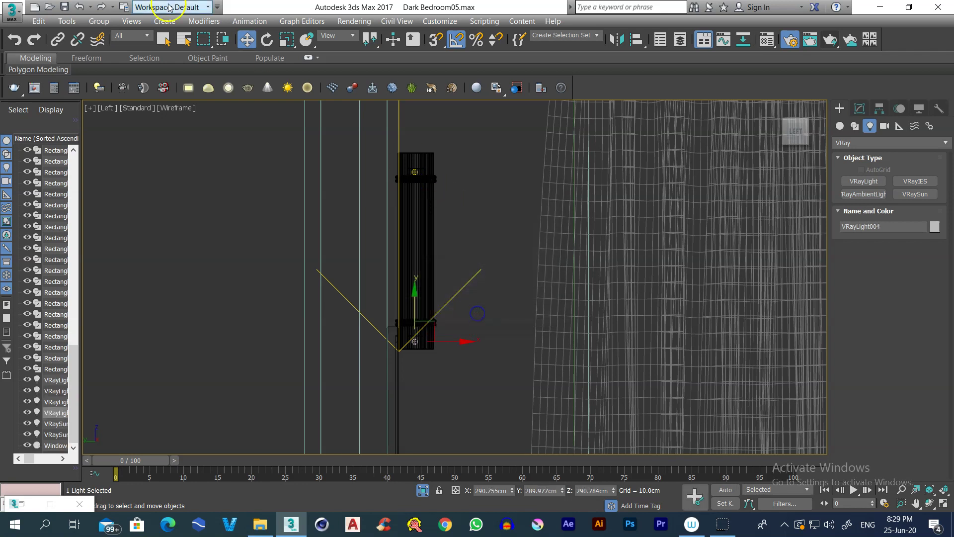
- Restrict selection to Lights and raise the upper sphere light slightly, to about Z 323 cm
{"action": "left_click", "coordinate": [133, 36]}
{"action": "left_click", "coordinate": [128, 71]}
{"action": "left_click", "coordinate": [415, 169]}
{"action": "left_click_drag", "start_coordinate": [413, 147], "coordinate": [415, 141]}
- Show the camera view with safe frames, render it with the wall-lamp lights, and stop the render
{"action": "key", "text": "c"}
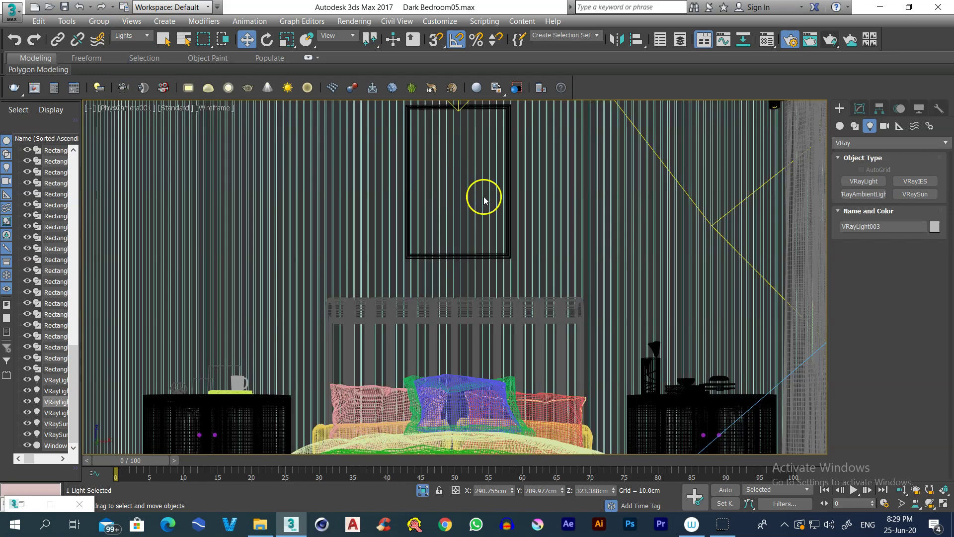
{"action": "key", "text": "shift+f"}
{"action": "left_click", "coordinate": [383, 142]}
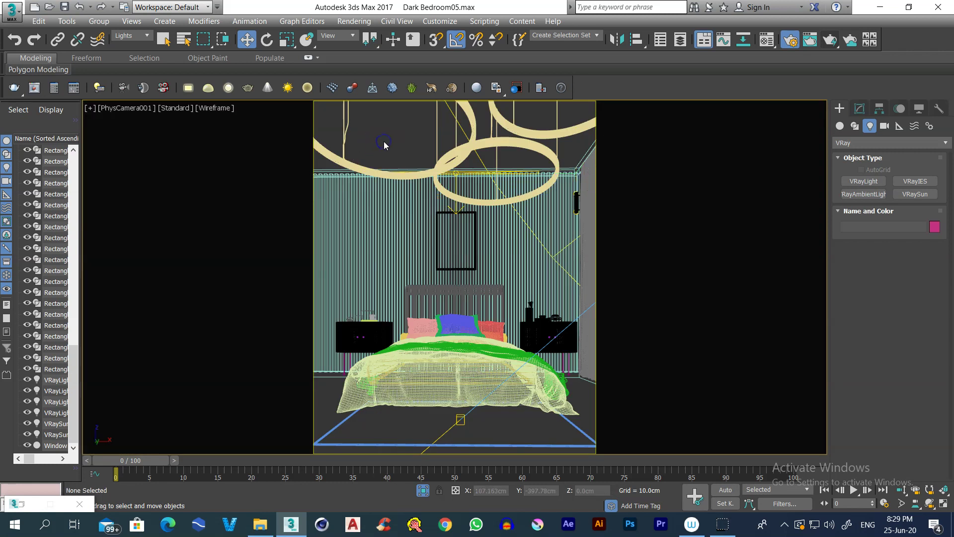
{"action": "key", "text": "shift+q"}
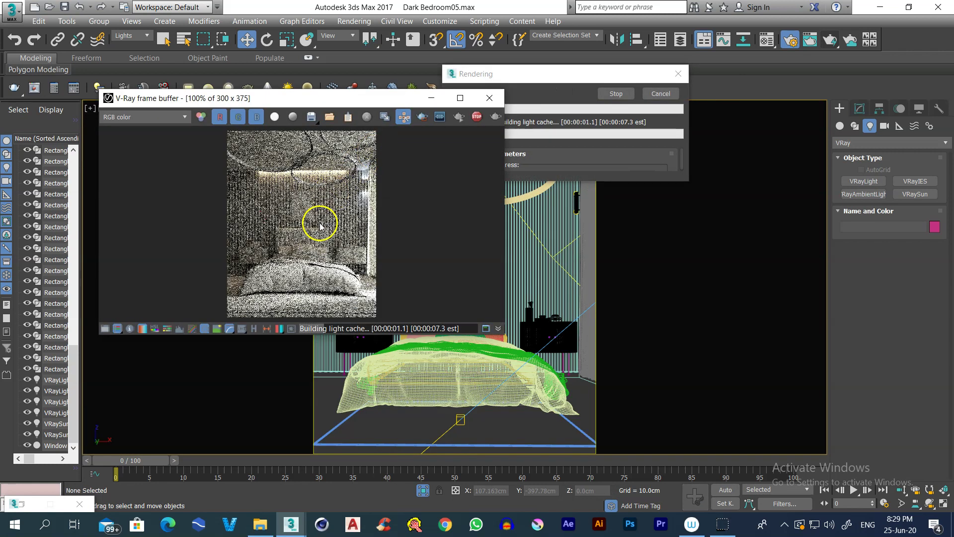
{"action": "key", "text": "Escape"}
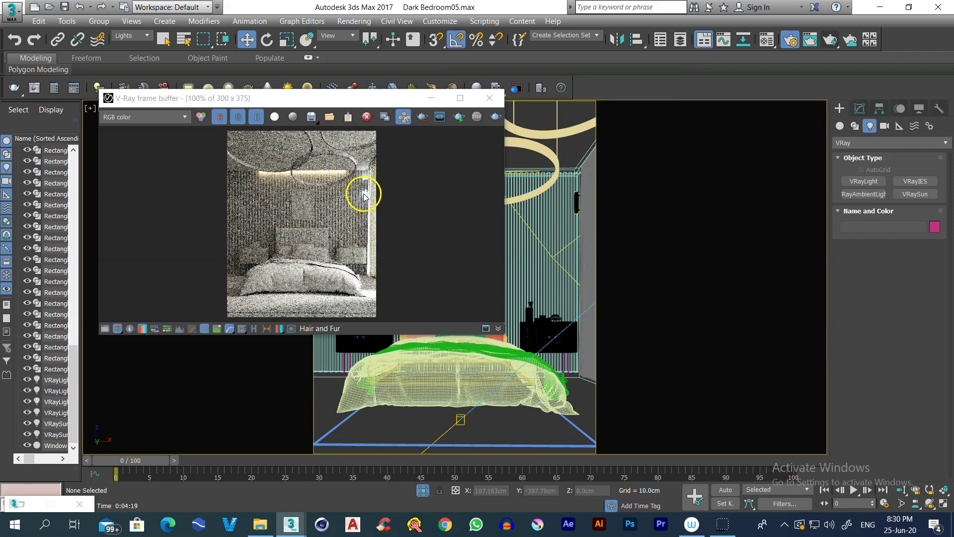
- Switch the upper wall-lamp light to Temperature mode at 350, set its multiplier to 5, and render again
{"action": "left_click", "coordinate": [576, 193]}
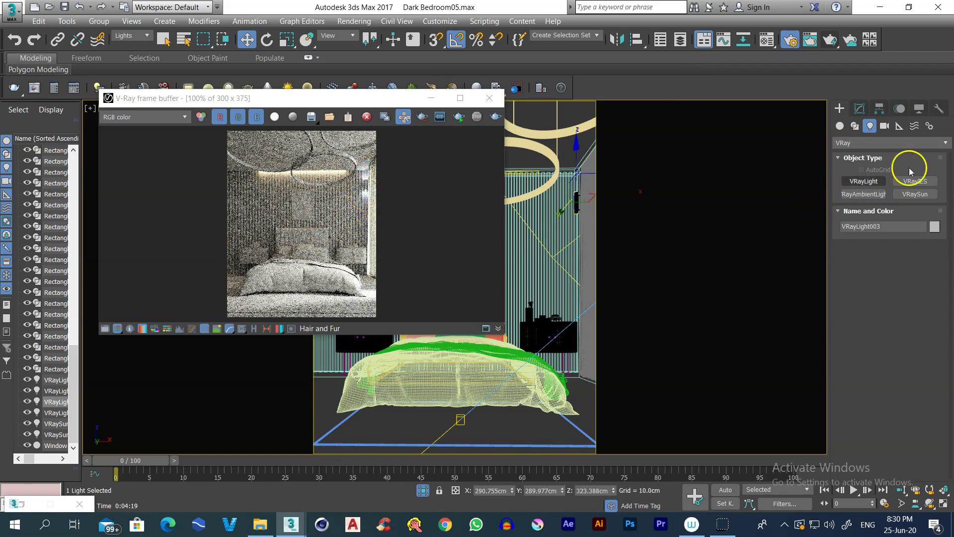
{"action": "left_click", "coordinate": [859, 108]}
{"action": "left_click", "coordinate": [912, 397]}
{"action": "left_click", "coordinate": [900, 415]}
{"action": "left_click", "coordinate": [914, 421]}
{"action": "type", "text": "350"}
{"action": "key", "text": "Return"}
{"action": "double_click", "coordinate": [904, 383]}
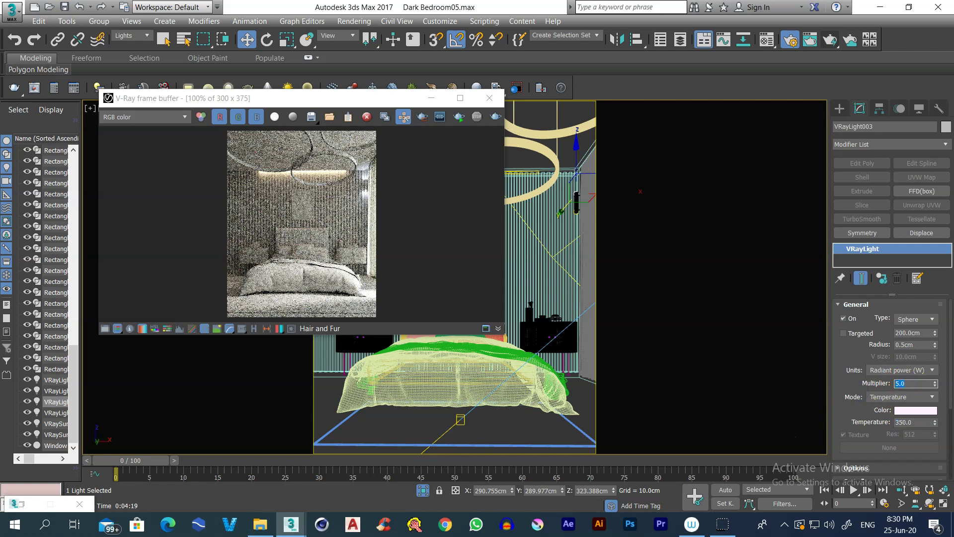
{"action": "left_click", "coordinate": [495, 116]}
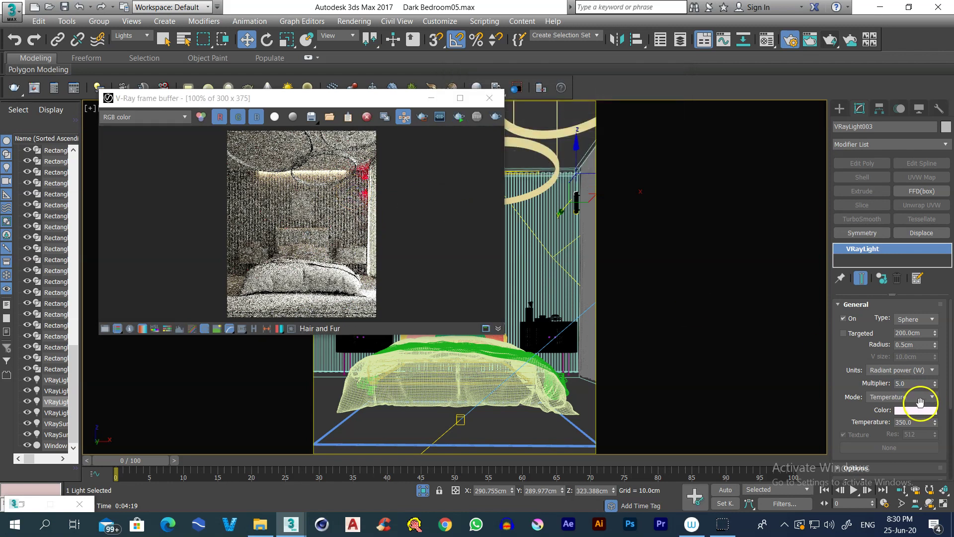
- Correct the wall-lamp light's temperature to 3500 and render the camera view again
{"action": "left_click_drag", "start_coordinate": [916, 422], "coordinate": [858, 428]}
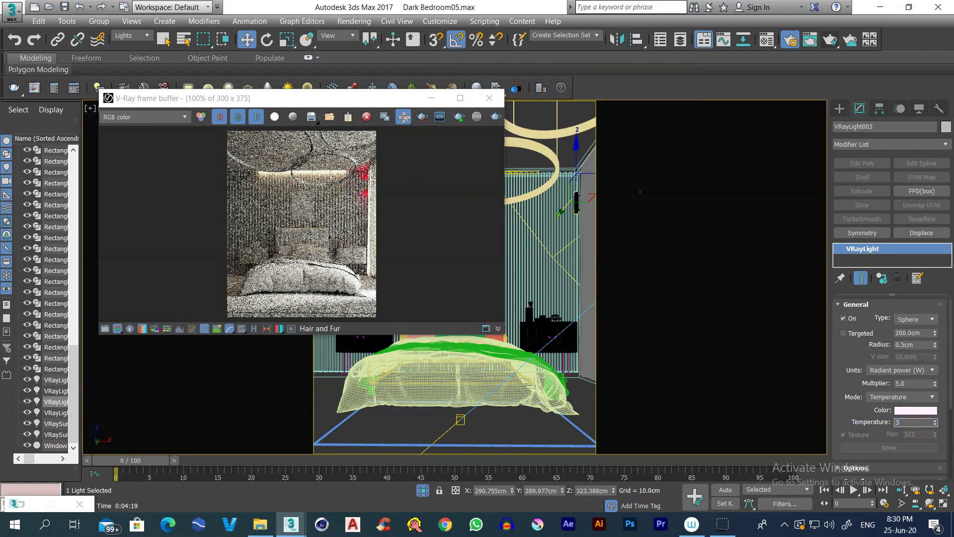
{"action": "left_click", "coordinate": [495, 116]}
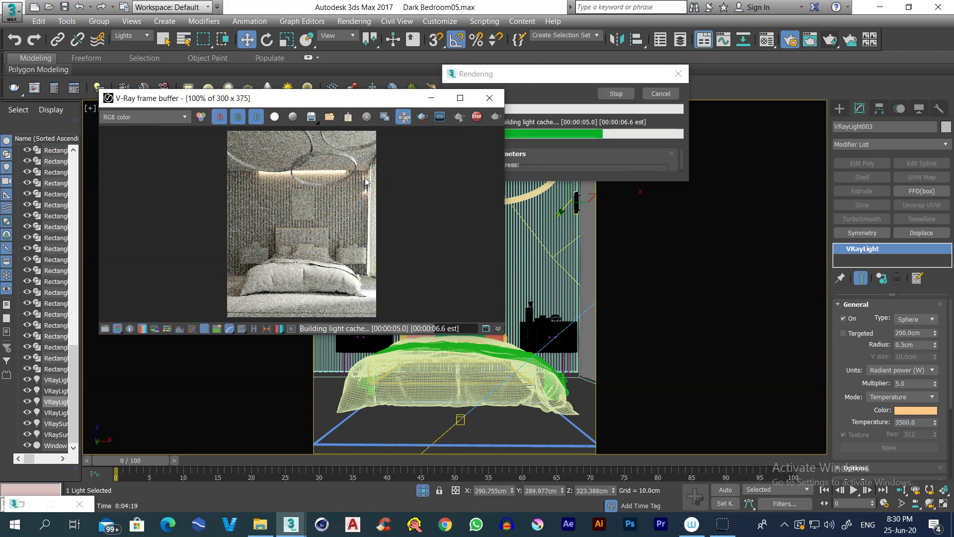
- Stop the test render and open the Material Editor, arranging it and the frame buffer clear of the viewport
{"action": "mouse_move", "coordinate": [365, 178]}
{"action": "left_mouse_down"}
{"action": "mouse_move", "coordinate": [357, 179]}
{"action": "mouse_move", "coordinate": [368, 183]}
{"action": "mouse_move", "coordinate": [367, 198]}
{"action": "mouse_move", "coordinate": [228, 200]}
{"action": "mouse_move", "coordinate": [219, 211]}
{"action": "mouse_move", "coordinate": [233, 213]}
{"action": "mouse_move", "coordinate": [233, 282]}
{"action": "mouse_move", "coordinate": [224, 204]}
{"action": "mouse_move", "coordinate": [254, 249]}
{"action": "mouse_move", "coordinate": [241, 219]}
{"action": "mouse_move", "coordinate": [260, 219]}
{"action": "left_mouse_up"}
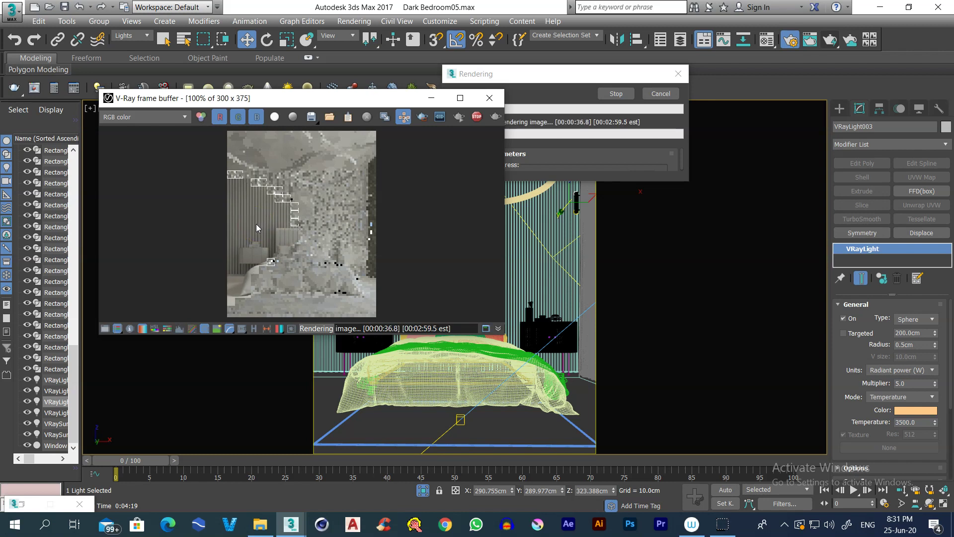
{"action": "key", "text": "Escape"}
{"action": "left_click", "coordinate": [772, 42]}
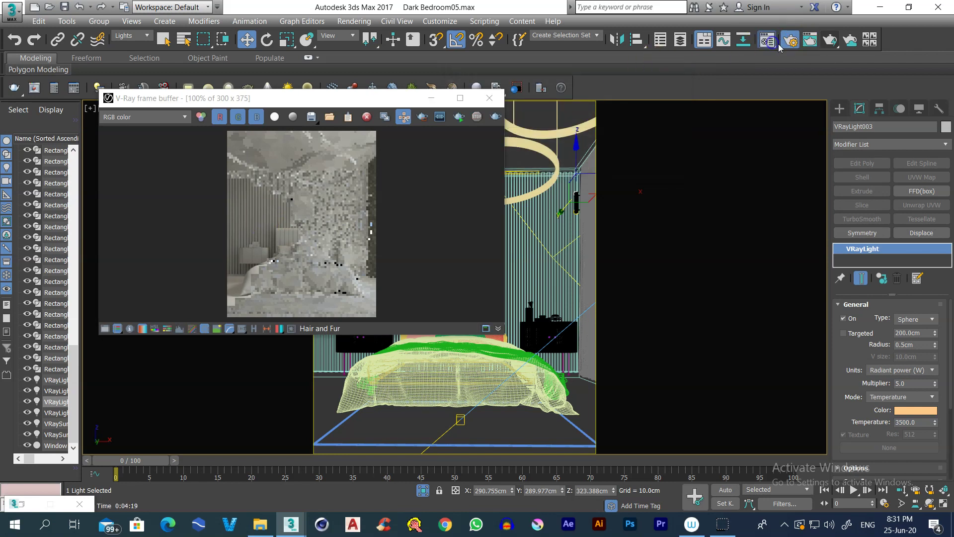
{"action": "left_click_drag", "start_coordinate": [280, 71], "coordinate": [640, 81]}
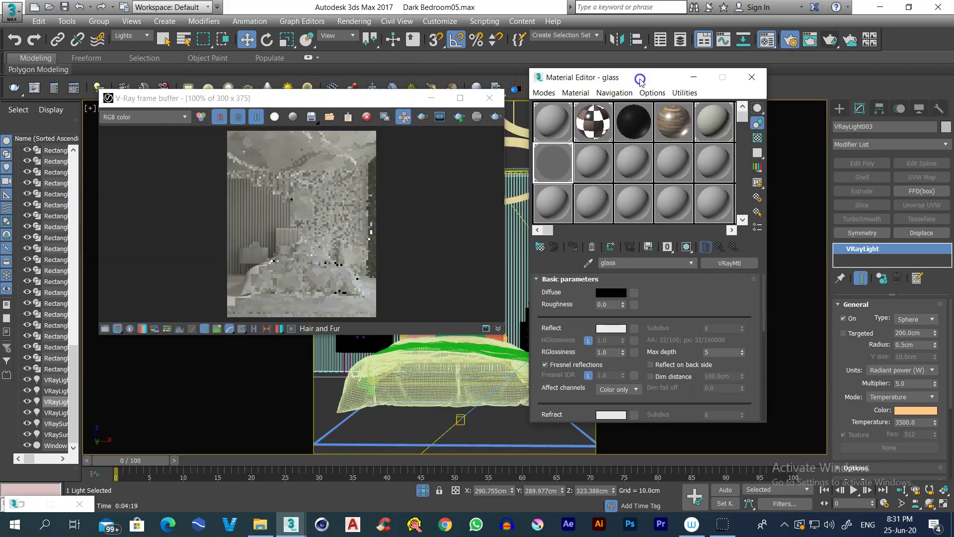
{"action": "left_click_drag", "start_coordinate": [390, 100], "coordinate": [126, 132]}
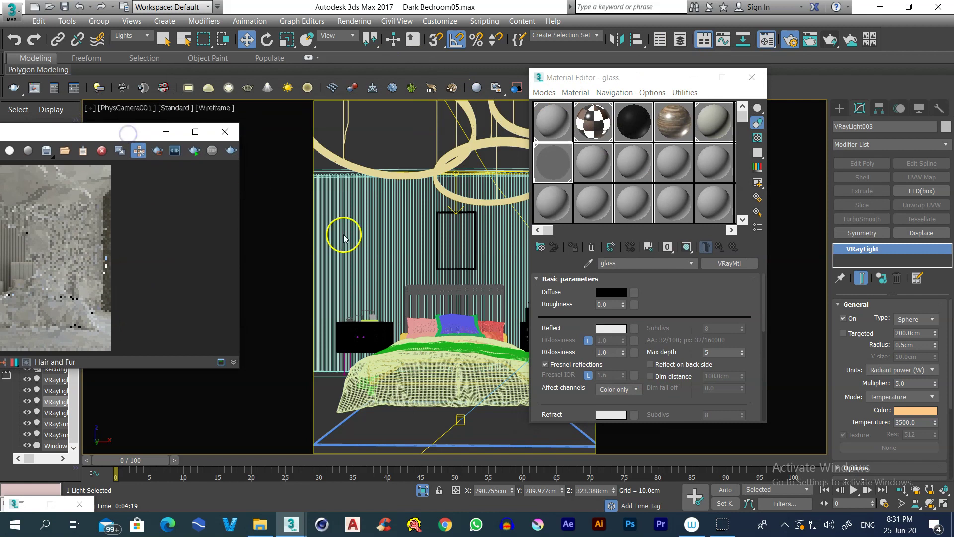
- Show the room in the top view, hide all lights, and reset the selection filter to All
{"action": "key", "text": "t"}
{"action": "scroll", "coordinate": [386, 237], "scroll_direction": "down", "scroll_amount": 8}
{"action": "middle_click_drag", "start_coordinate": [383, 188], "coordinate": [545, 171]}
{"action": "scroll", "coordinate": [420, 174], "scroll_direction": "down", "scroll_amount": 2}
{"action": "middle_click_drag", "start_coordinate": [372, 186], "coordinate": [384, 184]}
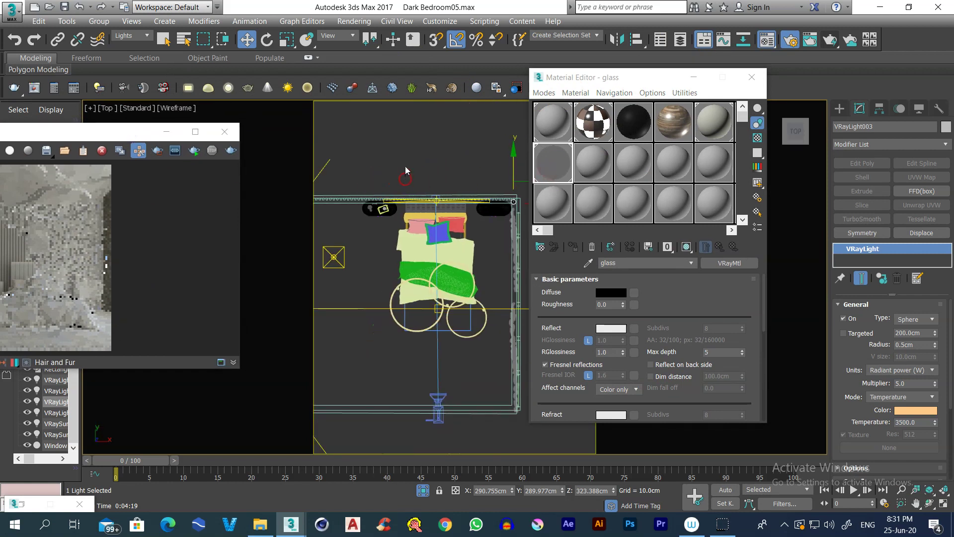
{"action": "left_click", "coordinate": [405, 166]}
{"action": "key", "text": "shift+l"}
{"action": "key", "text": "c"}
{"action": "left_click", "coordinate": [120, 35]}
{"action": "left_click", "coordinate": [122, 46]}
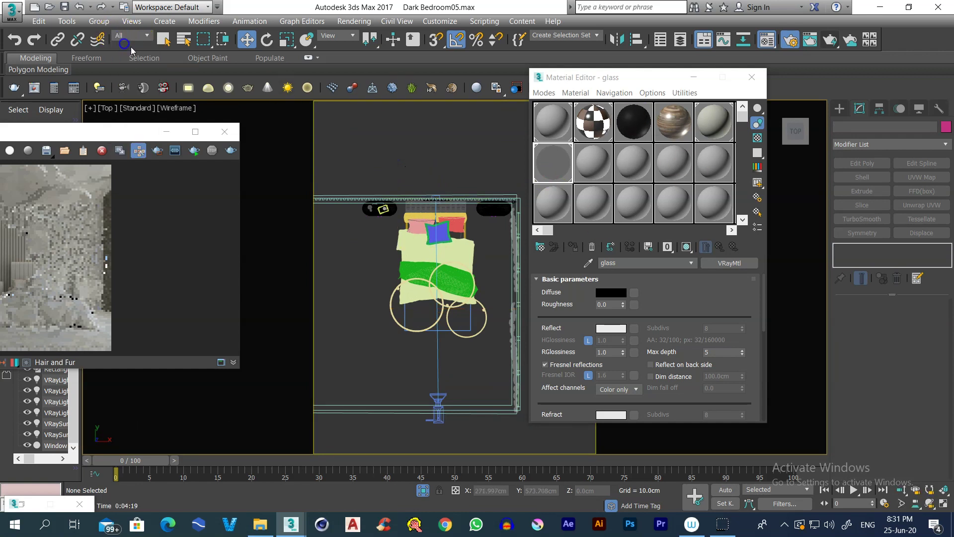
- Hide the Furniture group and the camera so only the room shell remains in the top view
{"action": "left_click", "coordinate": [409, 251]}
{"action": "right_click", "coordinate": [404, 271]}
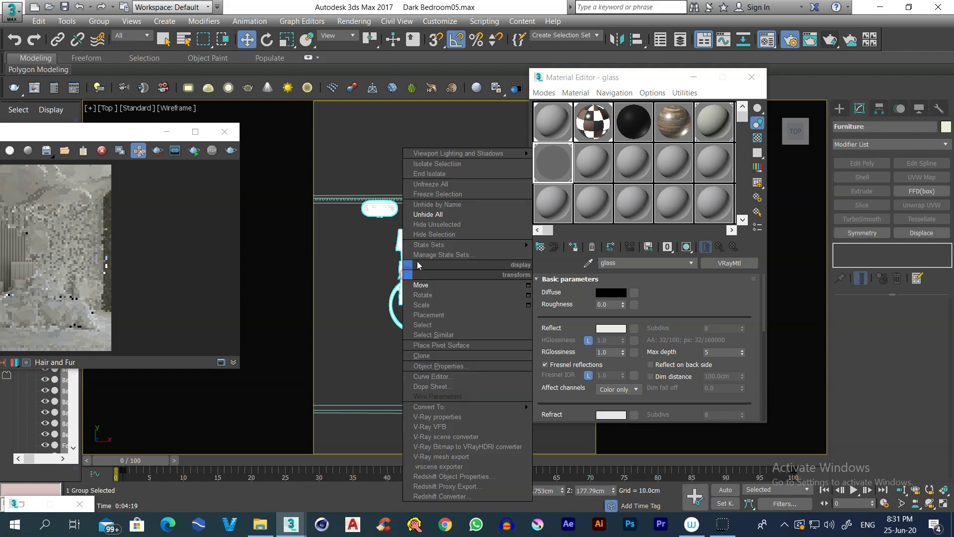
{"action": "left_click", "coordinate": [432, 236]}
{"action": "middle_click_drag", "start_coordinate": [417, 223], "coordinate": [424, 221]}
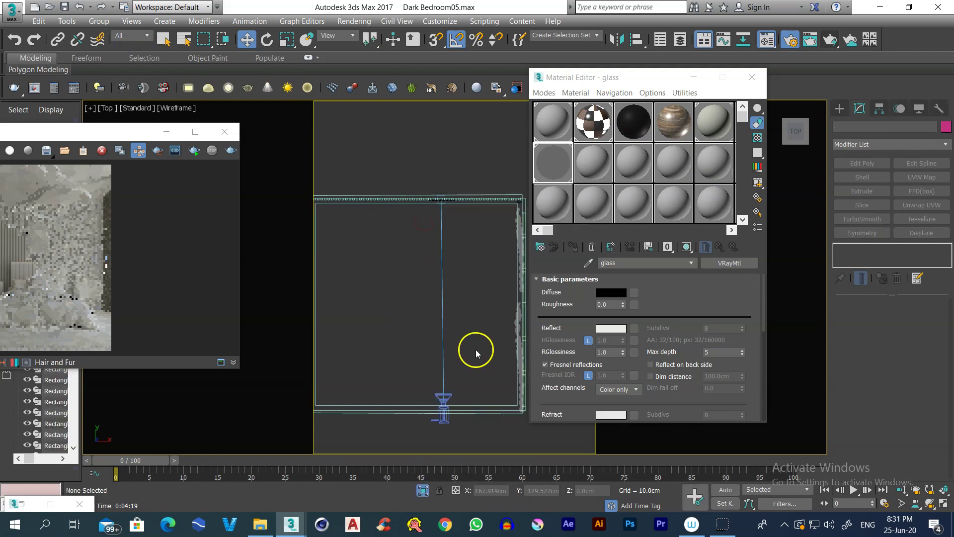
{"action": "key", "text": "shift+c"}
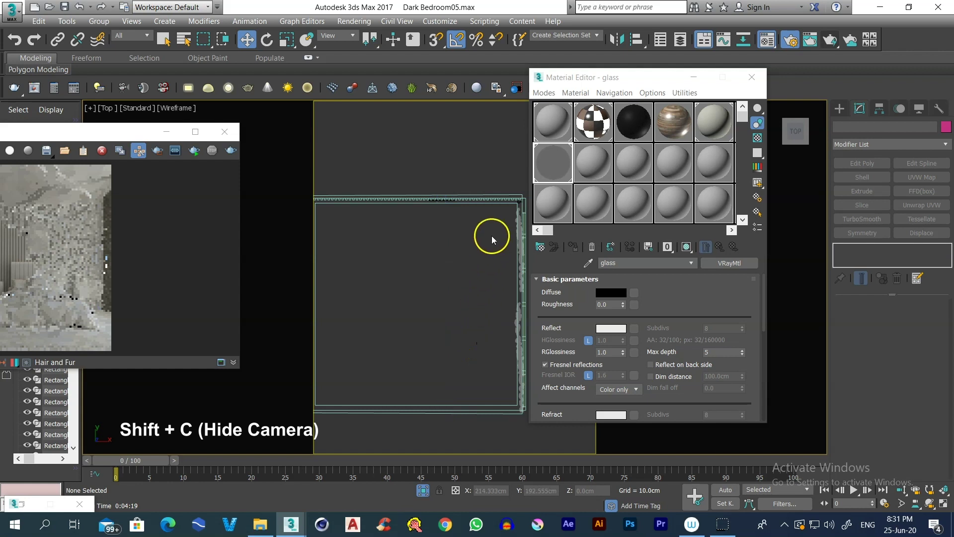
- Turn off the safe frames and minimize the Material Editor to clear the top view of the room
{"action": "scroll", "coordinate": [520, 190], "scroll_direction": "up", "scroll_amount": 4}
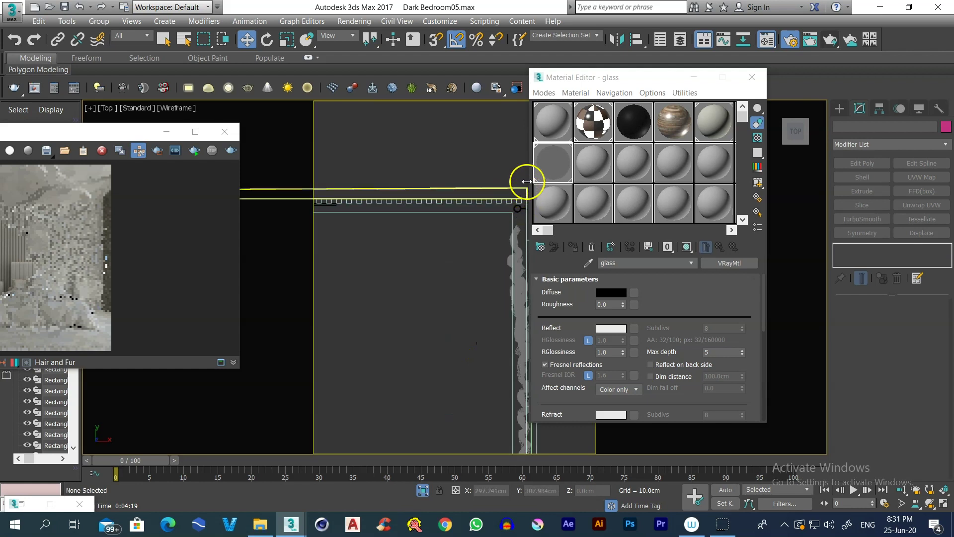
{"action": "left_click_drag", "start_coordinate": [295, 205], "coordinate": [469, 278]}
{"action": "key", "text": "i"}
{"action": "left_click_drag", "start_coordinate": [370, 275], "coordinate": [411, 277]}
{"action": "key", "text": "i"}
{"action": "scroll", "coordinate": [338, 271], "scroll_direction": "up", "scroll_amount": 2}
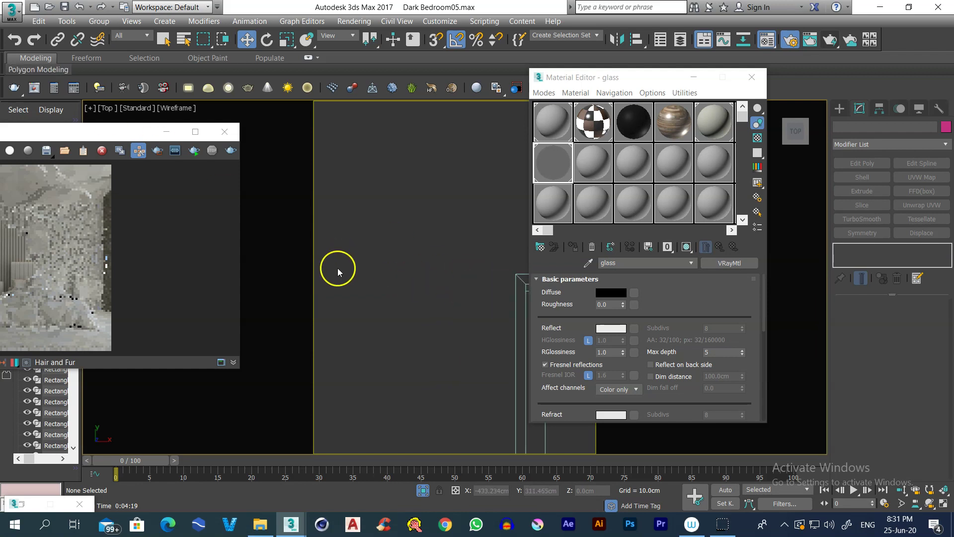
{"action": "scroll", "coordinate": [362, 270], "scroll_direction": "down", "scroll_amount": 3}
{"action": "key", "text": "shift+f"}
{"action": "scroll", "coordinate": [363, 262], "scroll_direction": "down", "scroll_amount": 3}
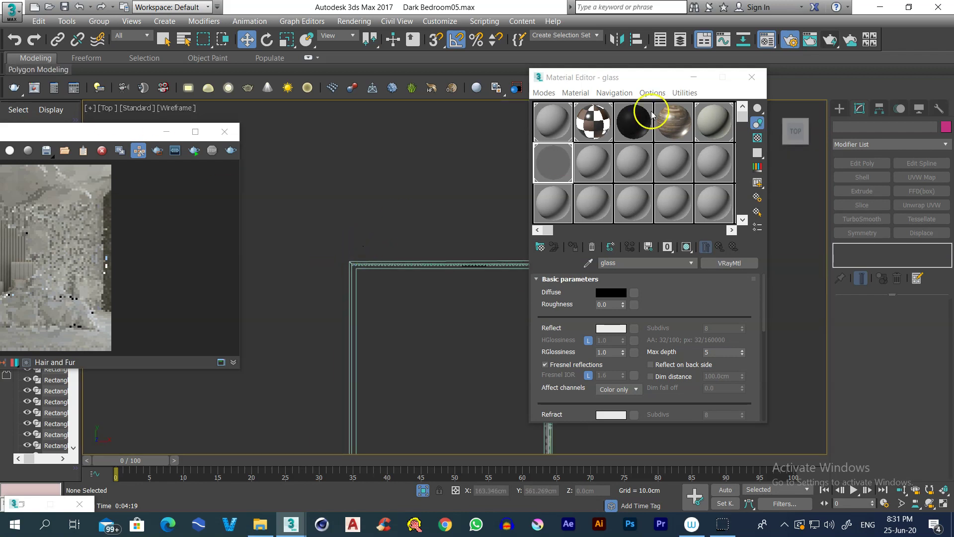
{"action": "left_click", "coordinate": [693, 78]}
{"action": "scroll", "coordinate": [512, 259], "scroll_direction": "up", "scroll_amount": 2}
{"action": "middle_click_drag", "start_coordinate": [628, 252], "coordinate": [730, 240]}
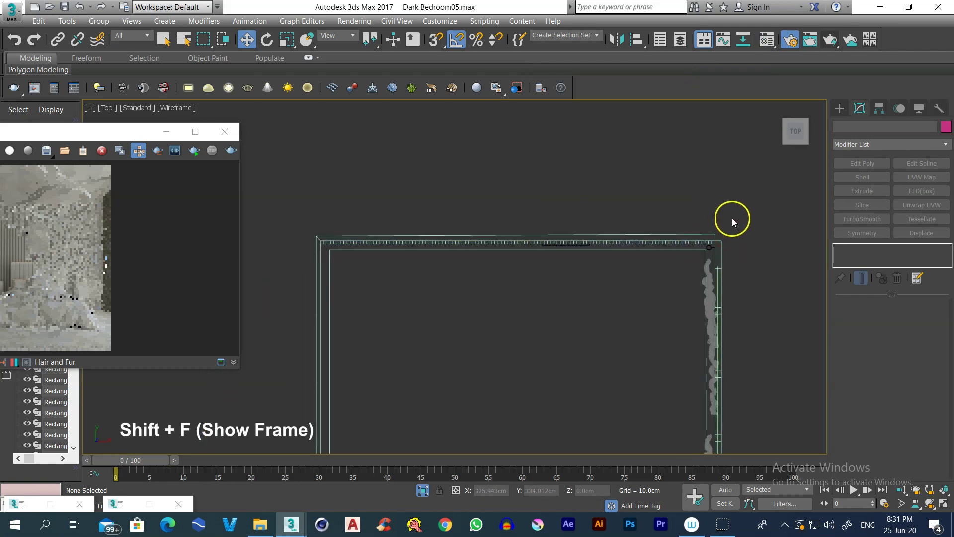
- Select the back wall together with its row of slats in the top view and assign the black Material #4
{"action": "left_click_drag", "start_coordinate": [734, 224], "coordinate": [424, 227]}
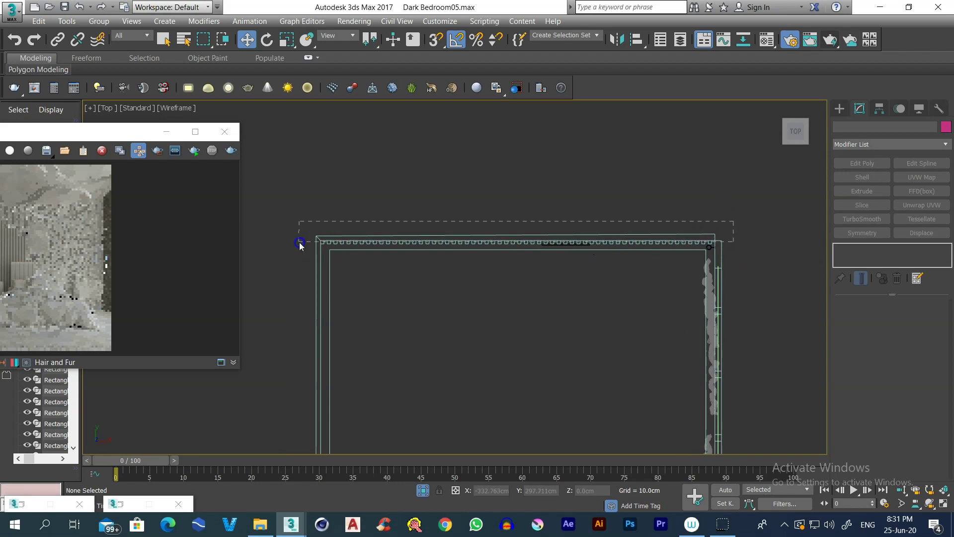
{"action": "left_click_drag", "start_coordinate": [299, 242], "coordinate": [299, 242]}
{"action": "scroll", "coordinate": [575, 234], "scroll_direction": "up", "scroll_amount": 8}
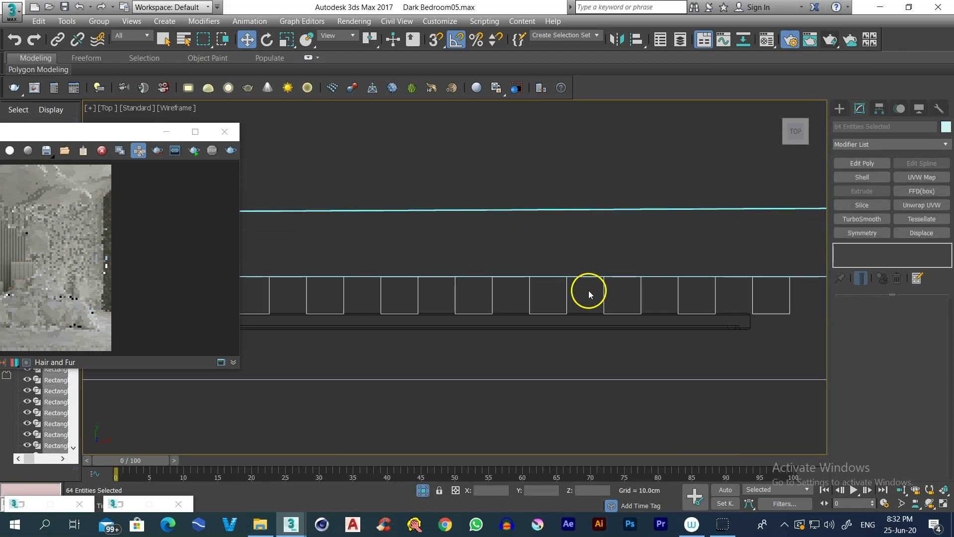
{"action": "scroll", "coordinate": [568, 292], "scroll_direction": "down", "scroll_amount": 7}
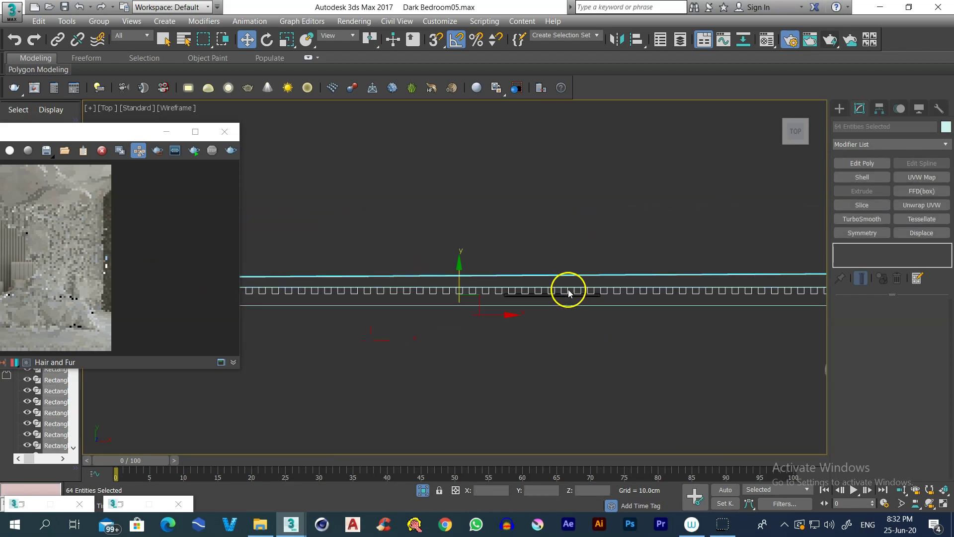
{"action": "middle_click_drag", "start_coordinate": [510, 351], "coordinate": [521, 285]}
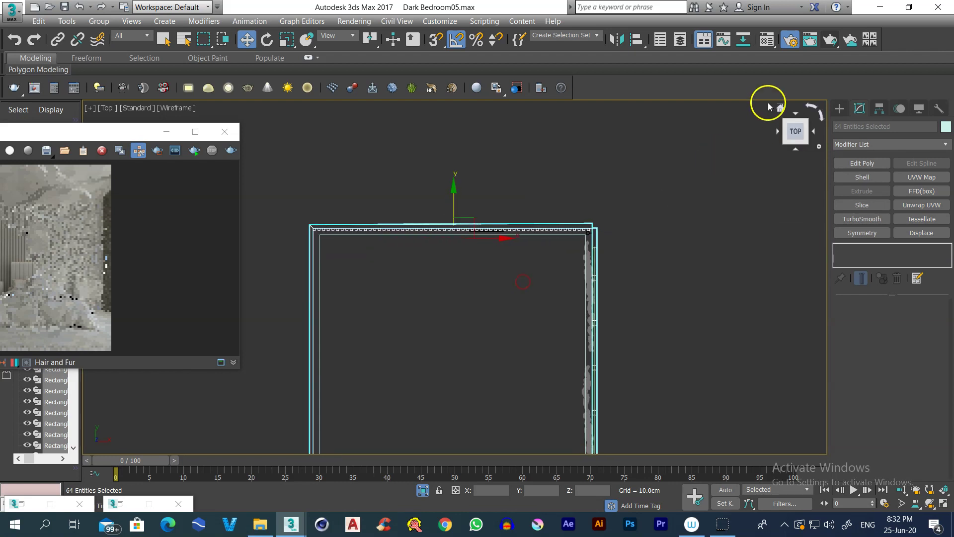
{"action": "left_click", "coordinate": [767, 41]}
{"action": "left_click", "coordinate": [553, 163]}
{"action": "left_click", "coordinate": [574, 247]}
- Select the objects along the side of the room opposite the curtains and assign Material #4 to them
{"action": "scroll", "coordinate": [288, 254], "scroll_direction": "down", "scroll_amount": 4}
{"action": "left_click_drag", "start_coordinate": [280, 231], "coordinate": [319, 324]}
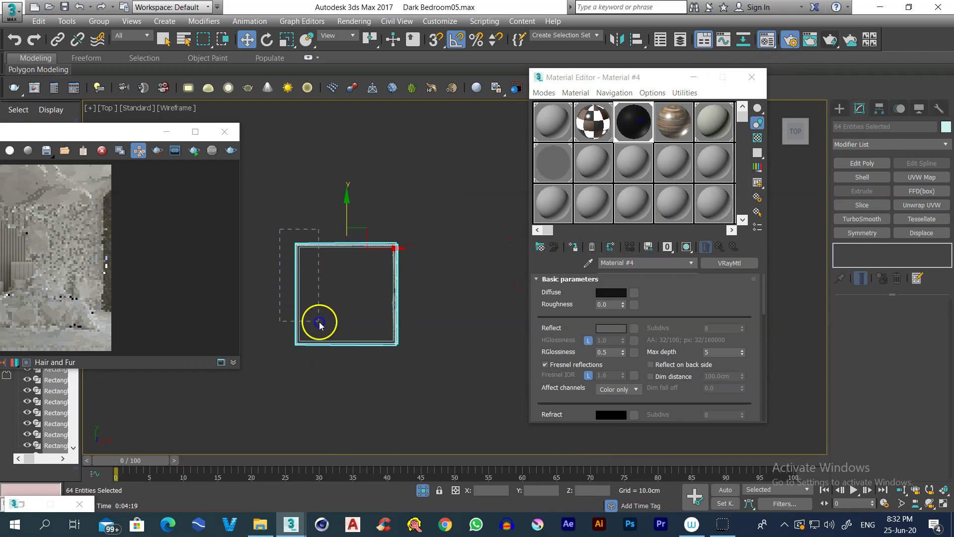
{"action": "left_click_drag", "start_coordinate": [284, 286], "coordinate": [311, 293]}
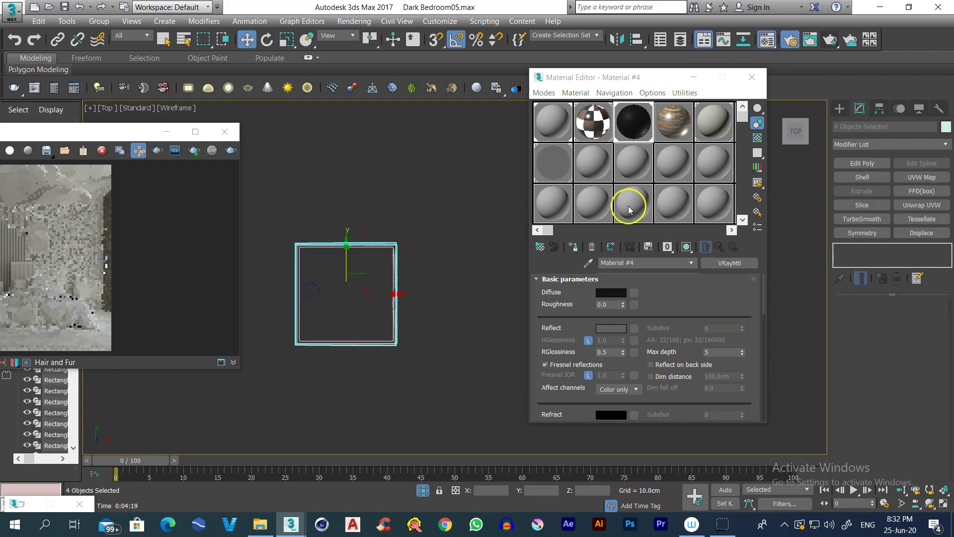
{"action": "left_click", "coordinate": [574, 247]}
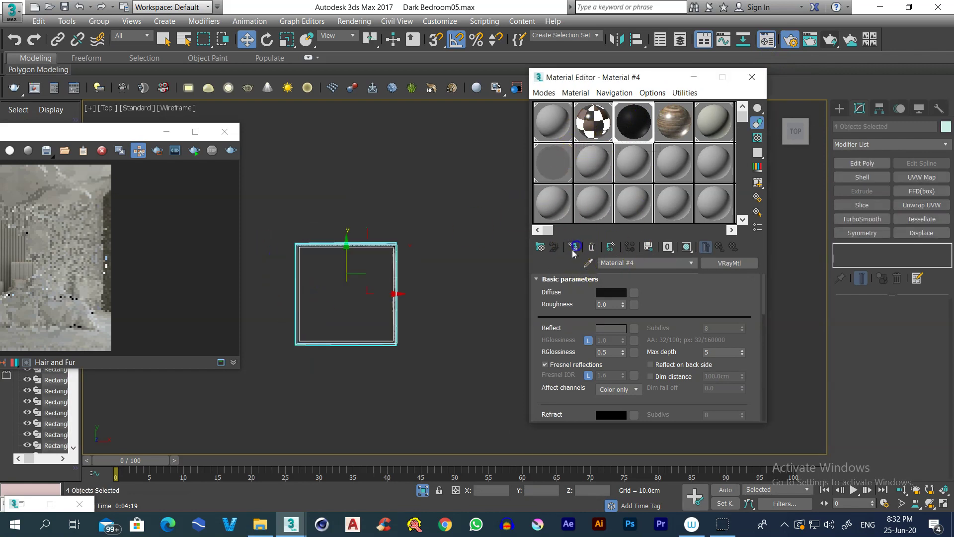
- Select the floor from below in the perspective view and assign the wood Floor material to it
{"action": "left_click", "coordinate": [416, 281]}
{"action": "key", "text": "p"}
{"action": "middle_click_drag", "start_coordinate": [431, 429], "coordinate": [454, 304], "text": "alt"}
{"action": "left_click", "coordinate": [453, 302]}
{"action": "left_click", "coordinate": [672, 122]}
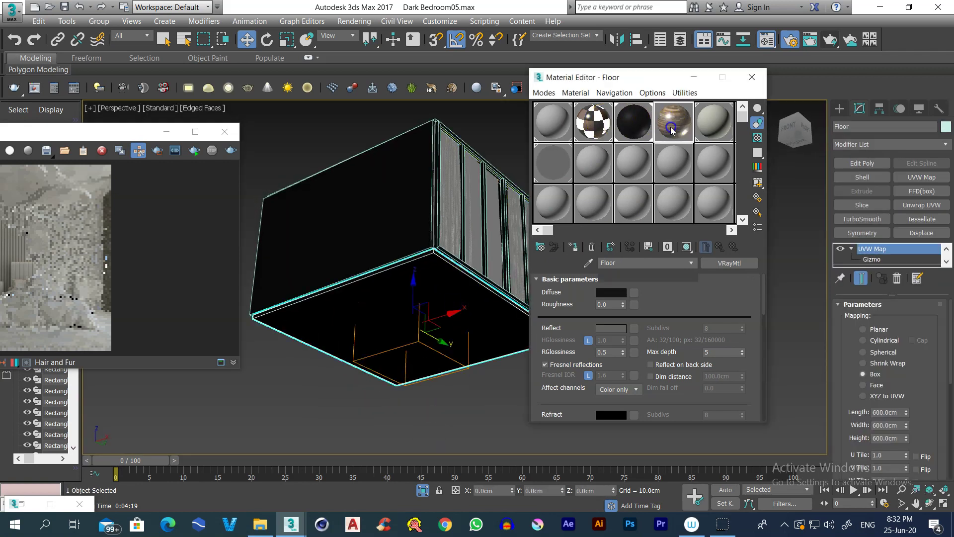
{"action": "left_click", "coordinate": [573, 249]}
- Examine Material #4 in an enlarged preview, including its diffuse and reflection colors
{"action": "mouse_move", "coordinate": [471, 208]}
{"action": "middle_mouse_down", "text": "alt"}
{"action": "mouse_move", "coordinate": [470, 228]}
{"action": "mouse_move", "coordinate": [506, 279]}
{"action": "middle_mouse_up", "text": "alt"}
{"action": "double_click", "coordinate": [634, 122]}
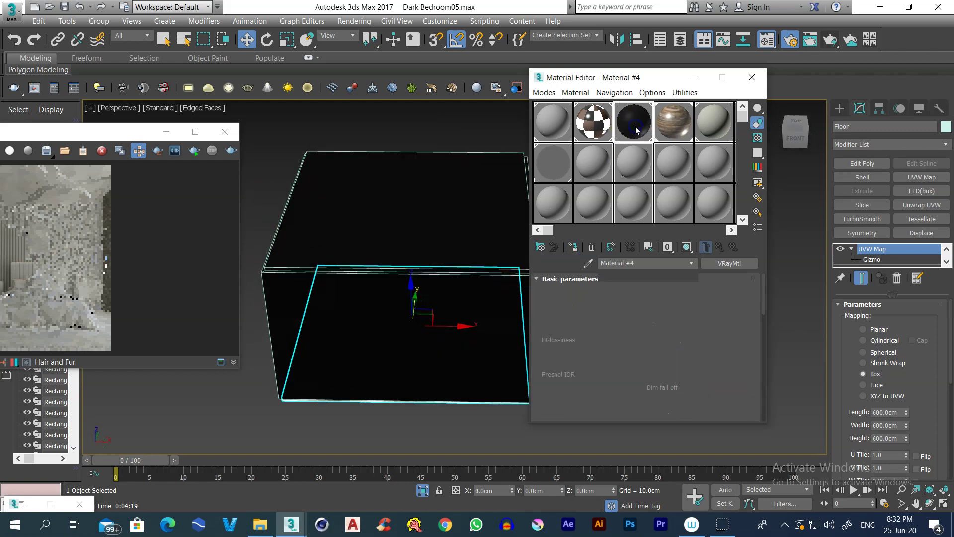
{"action": "left_click_drag", "start_coordinate": [578, 68], "coordinate": [304, 73]}
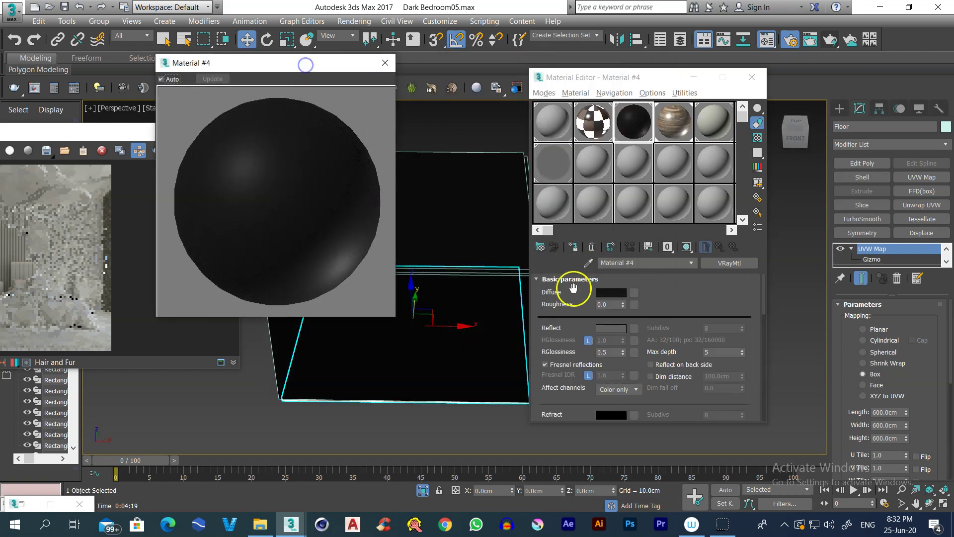
{"action": "left_click", "coordinate": [612, 293]}
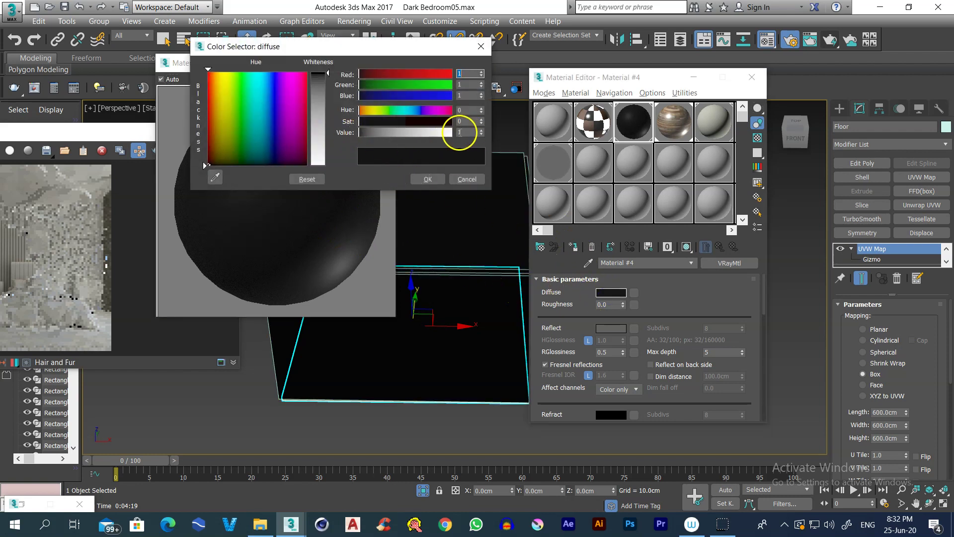
{"action": "left_click", "coordinate": [434, 178]}
{"action": "left_click", "coordinate": [612, 327]}
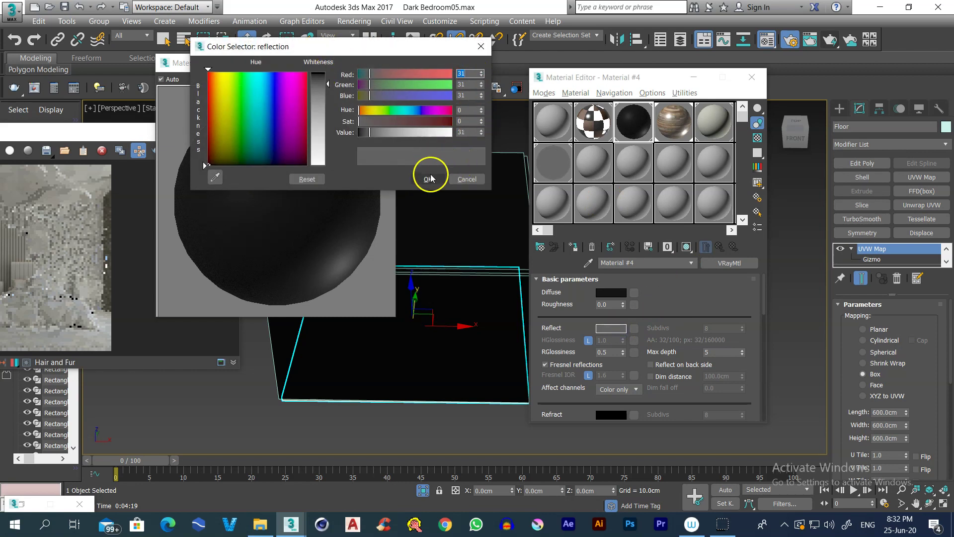
{"action": "left_click", "coordinate": [429, 179]}
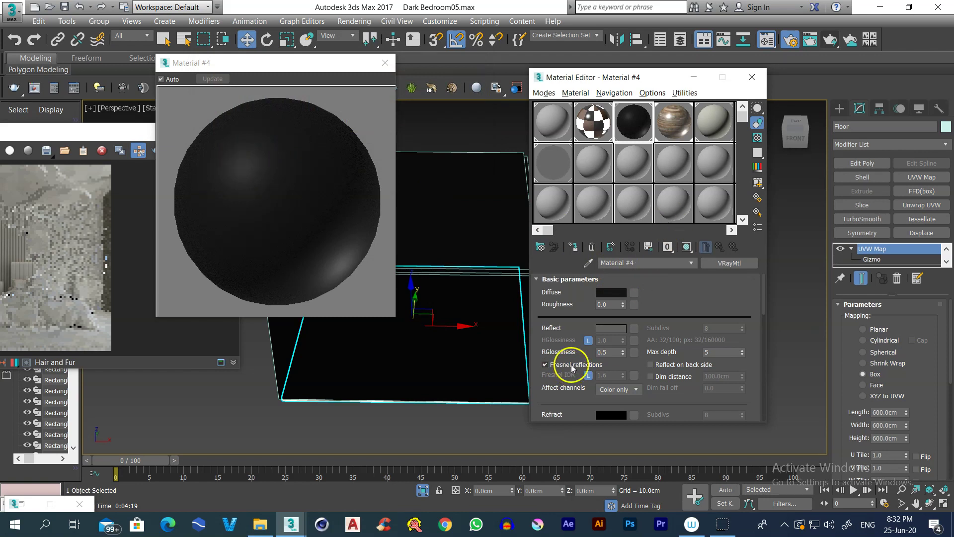
- Examine the Floor material's diffuse bitmap image and its reflection color
{"action": "left_click", "coordinate": [672, 122]}
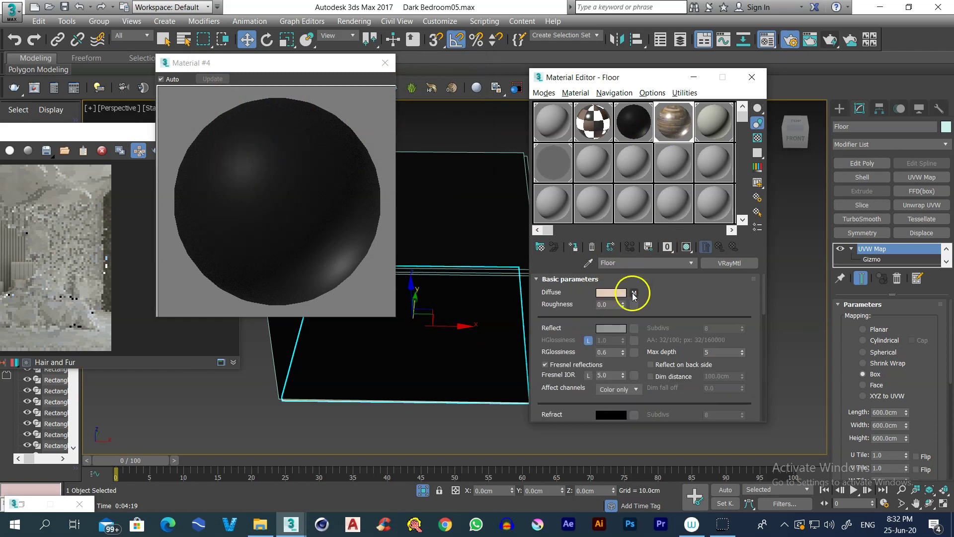
{"action": "left_click", "coordinate": [634, 294]}
{"action": "scroll", "coordinate": [646, 348], "scroll_direction": "down", "scroll_amount": 5}
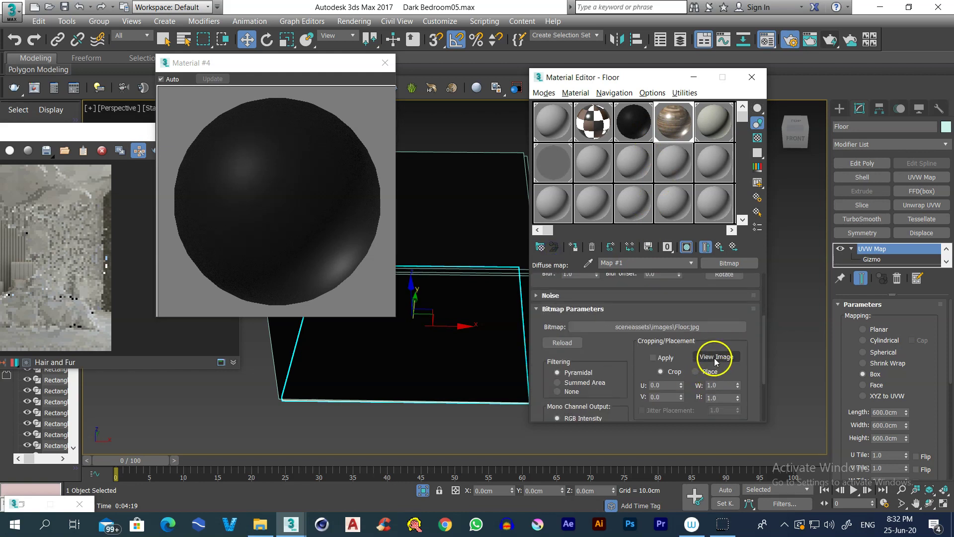
{"action": "left_click", "coordinate": [715, 357]}
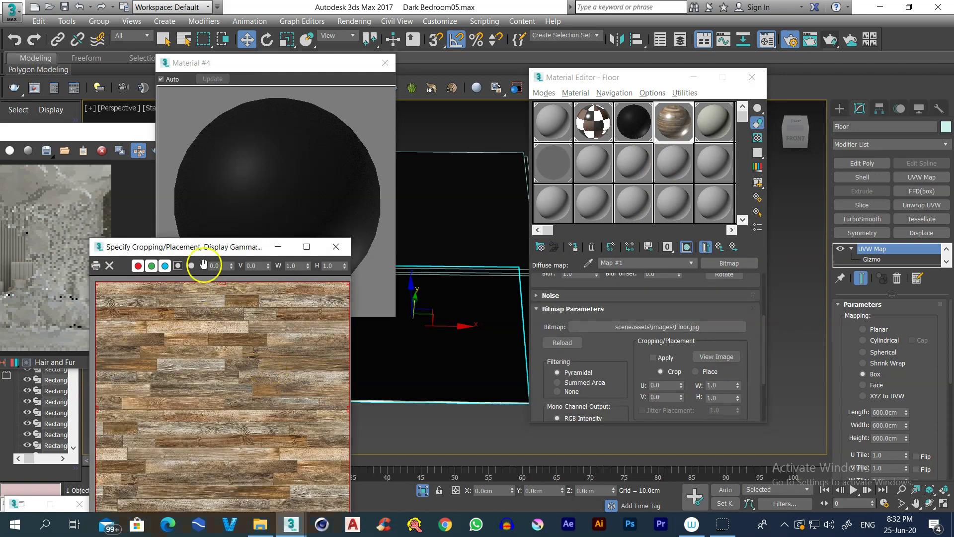
{"action": "left_click_drag", "start_coordinate": [202, 247], "coordinate": [347, 158]}
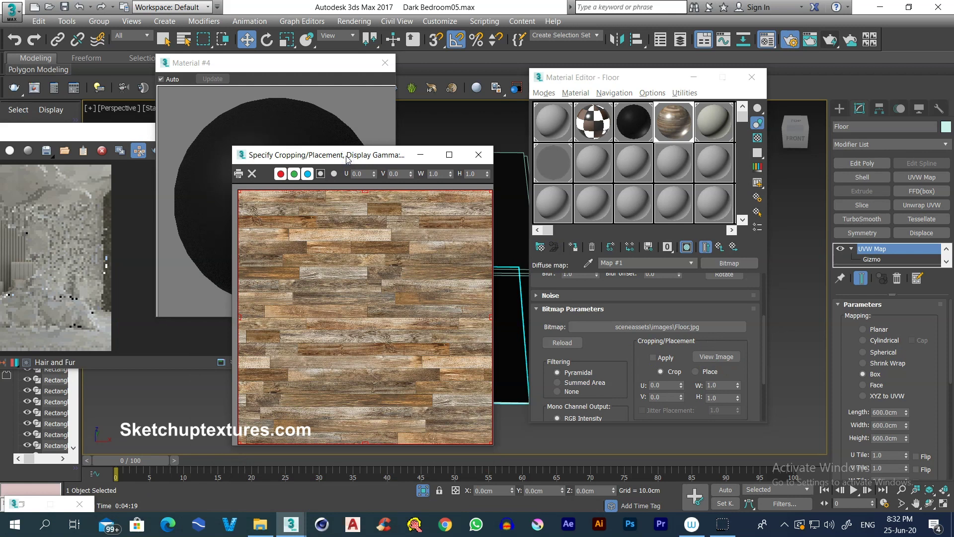
{"action": "left_click", "coordinate": [478, 154]}
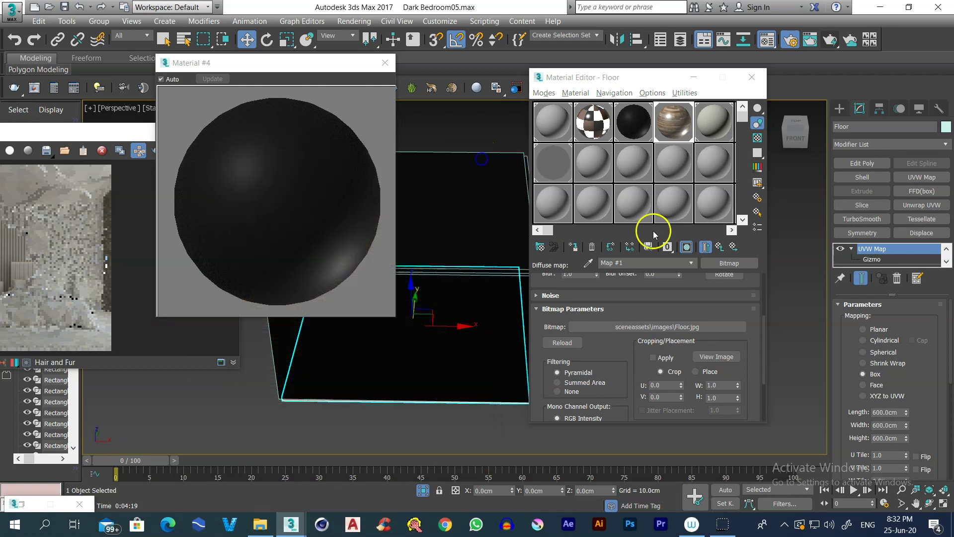
{"action": "left_click", "coordinate": [721, 246]}
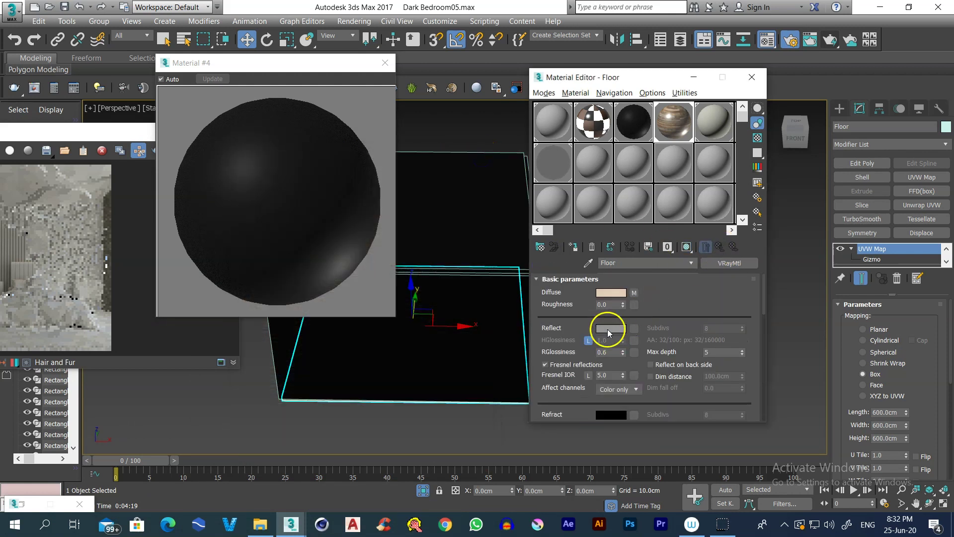
{"action": "left_click", "coordinate": [611, 328]}
{"action": "left_click", "coordinate": [430, 179]}
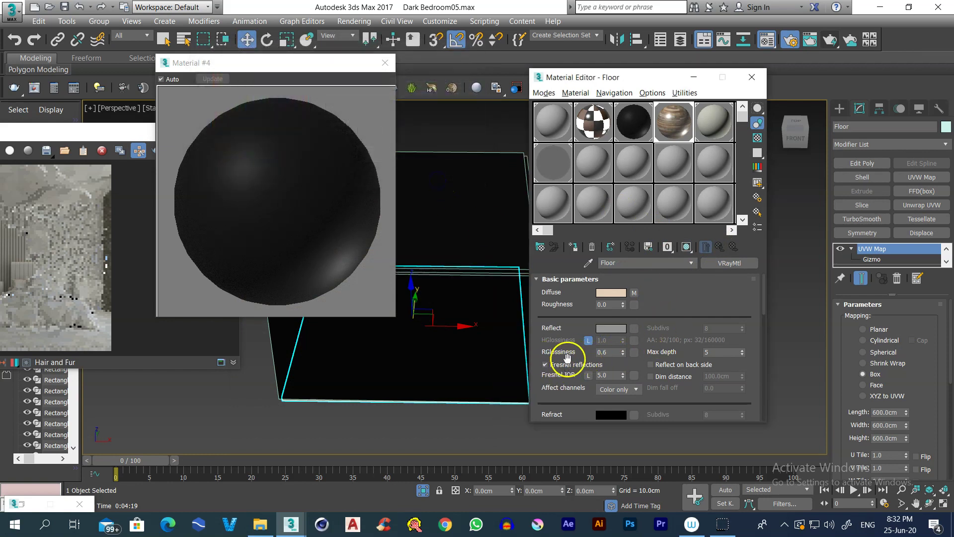
- Check Material #4's reflection glossiness, close the Material Editor, and return to the PhysCamera001 view
{"action": "left_click", "coordinate": [640, 127]}
{"action": "left_click", "coordinate": [609, 352]}
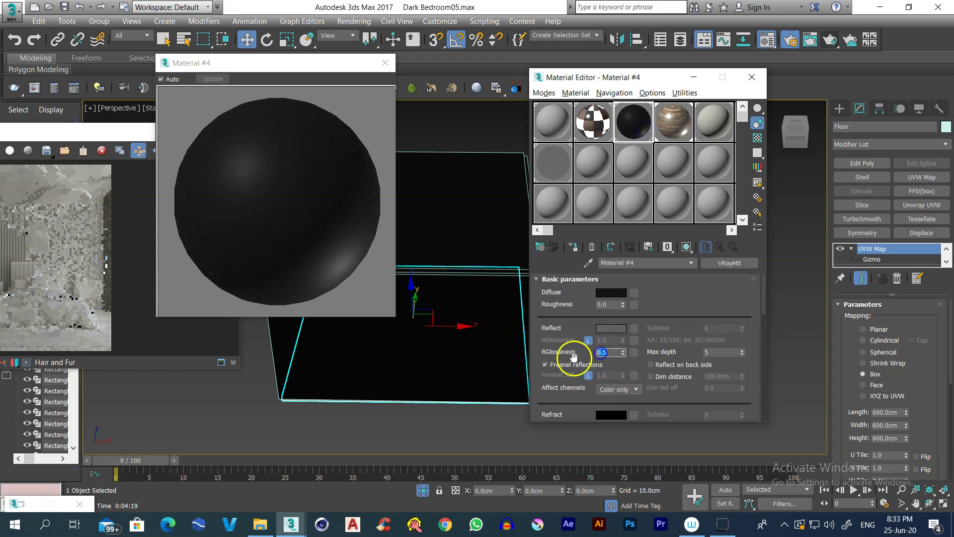
{"action": "left_click", "coordinate": [751, 77]}
{"action": "key", "text": "c"}
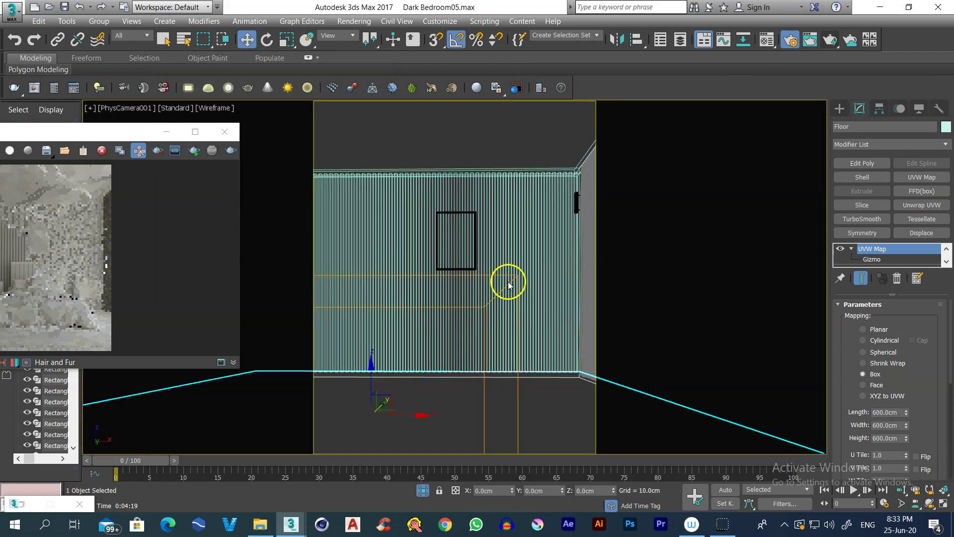
- Display the PhysCamera001 view with default shading and unhide all the bedroom objects
{"action": "key", "text": "F3"}
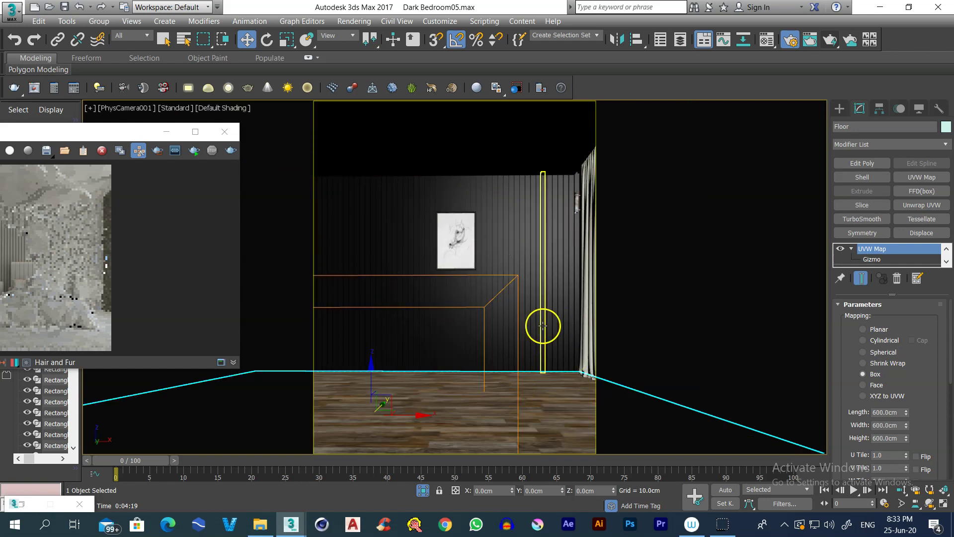
{"action": "right_click", "coordinate": [534, 256]}
{"action": "left_click", "coordinate": [551, 223]}
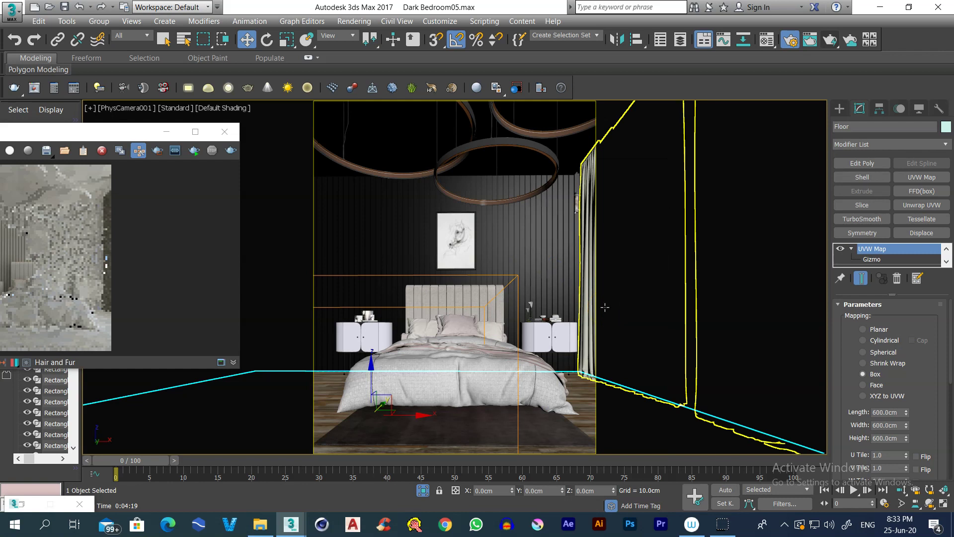
- Examine the light color of the third sub-material in the Multi/Sub-Object material, leaving it unchanged, and close the Material Editor
{"action": "left_click", "coordinate": [789, 40]}
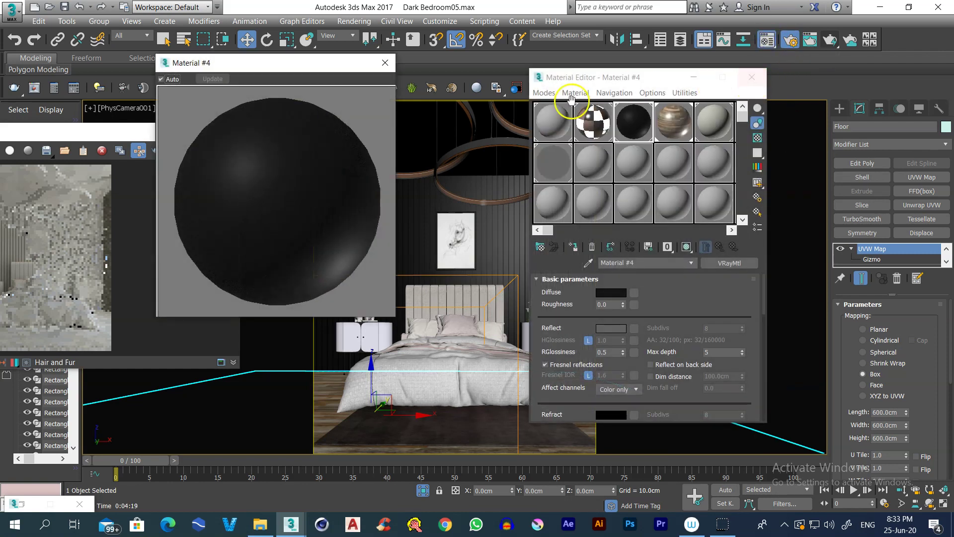
{"action": "left_click", "coordinate": [593, 124]}
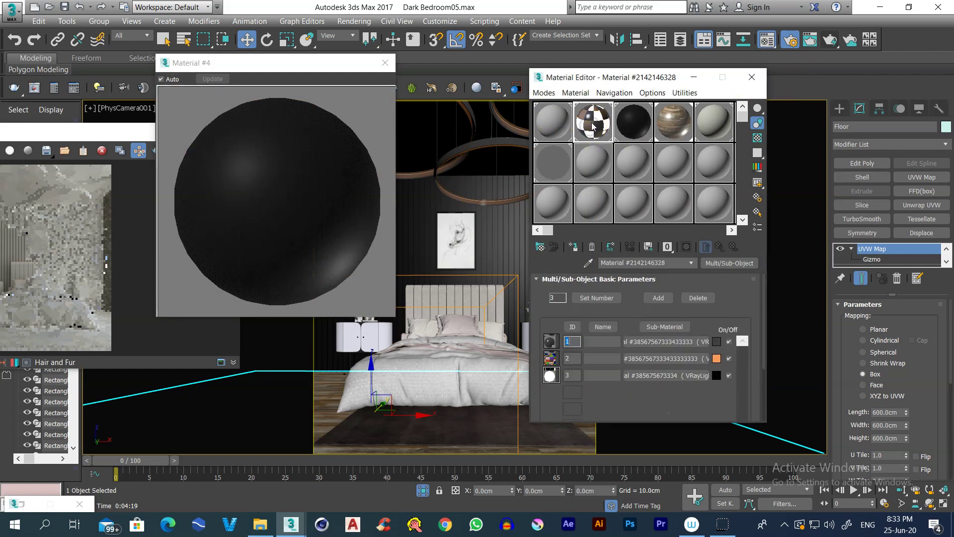
{"action": "left_click", "coordinate": [647, 375]}
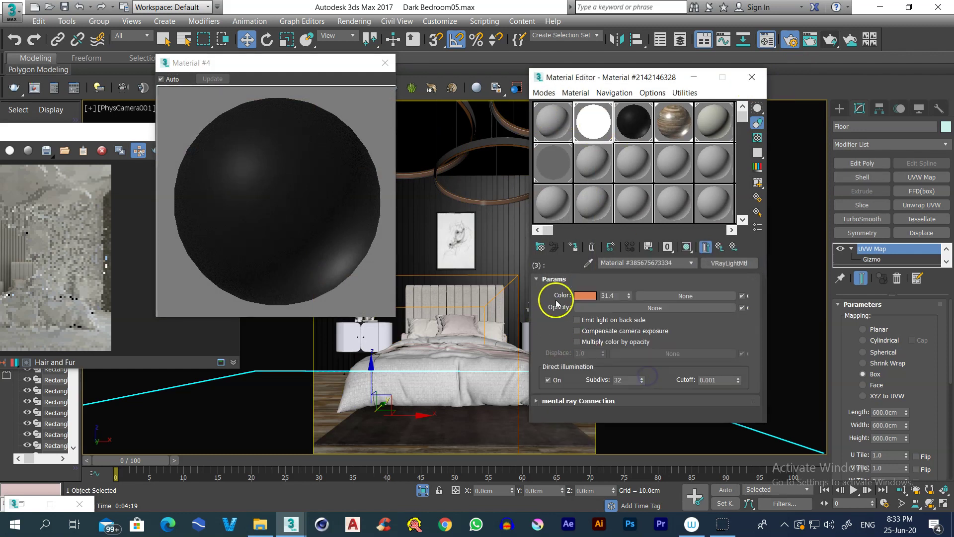
{"action": "left_click", "coordinate": [586, 296]}
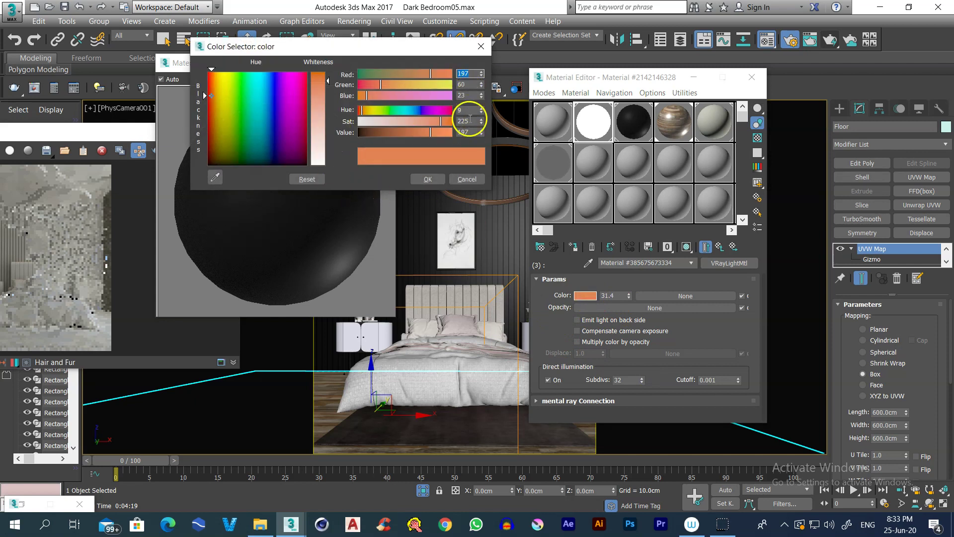
{"action": "left_click", "coordinate": [467, 179]}
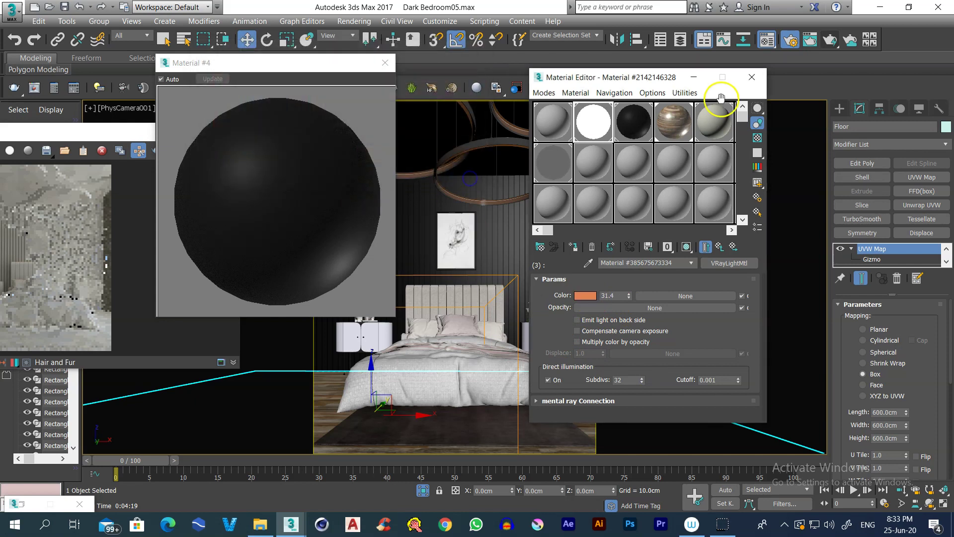
{"action": "left_click", "coordinate": [751, 77]}
- Turn off the material override in V-Ray's global switches and render the PhysCamera001 view with the real materials
{"action": "scroll", "coordinate": [401, 213], "scroll_direction": "up", "scroll_amount": 3}
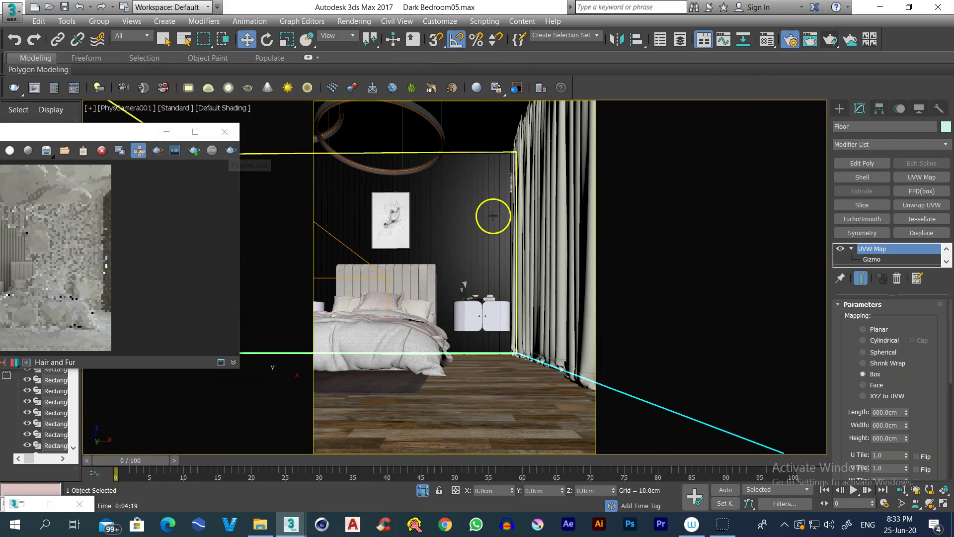
{"action": "scroll", "coordinate": [493, 215], "scroll_direction": "down", "scroll_amount": 3}
{"action": "left_click_drag", "start_coordinate": [132, 132], "coordinate": [526, 121]}
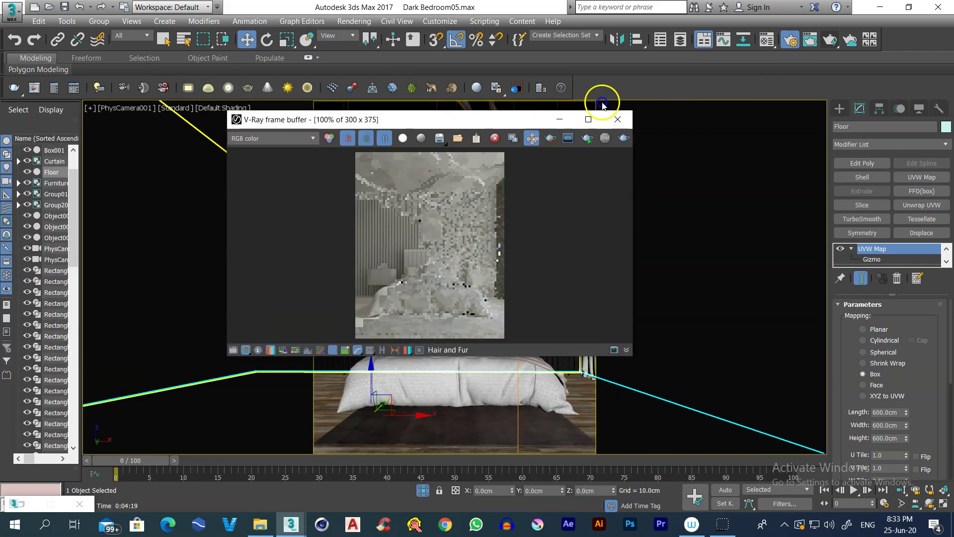
{"action": "left_click_drag", "start_coordinate": [603, 104], "coordinate": [679, 85]}
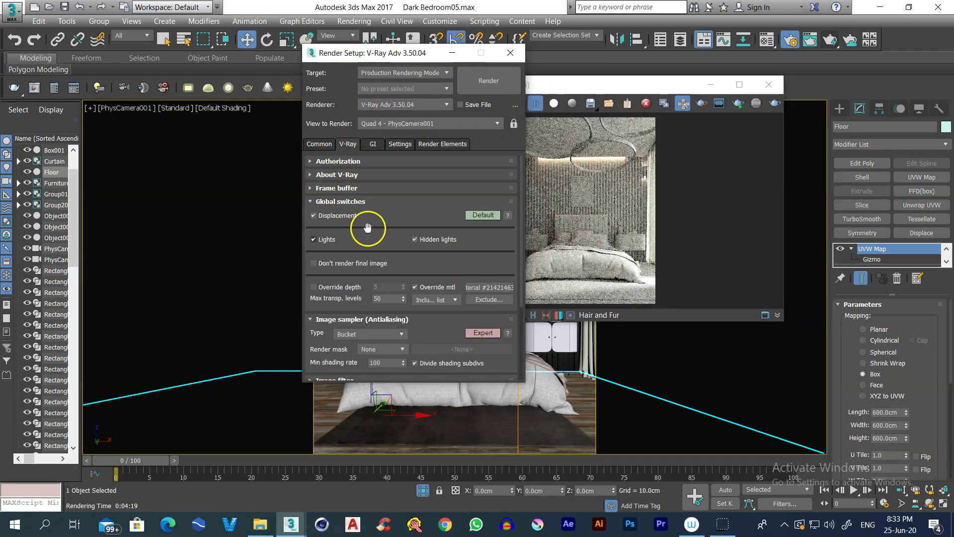
{"action": "left_click", "coordinate": [442, 287]}
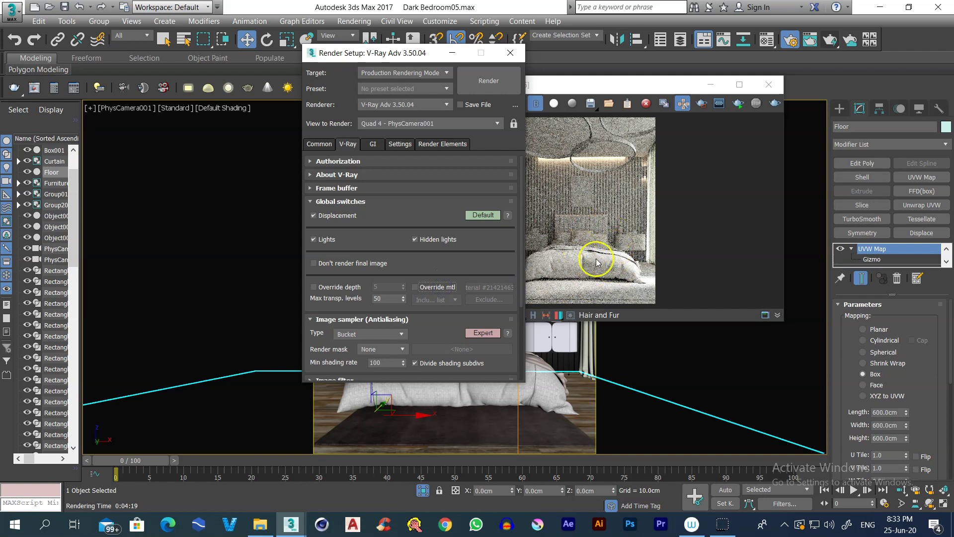
{"action": "left_click", "coordinate": [509, 53]}
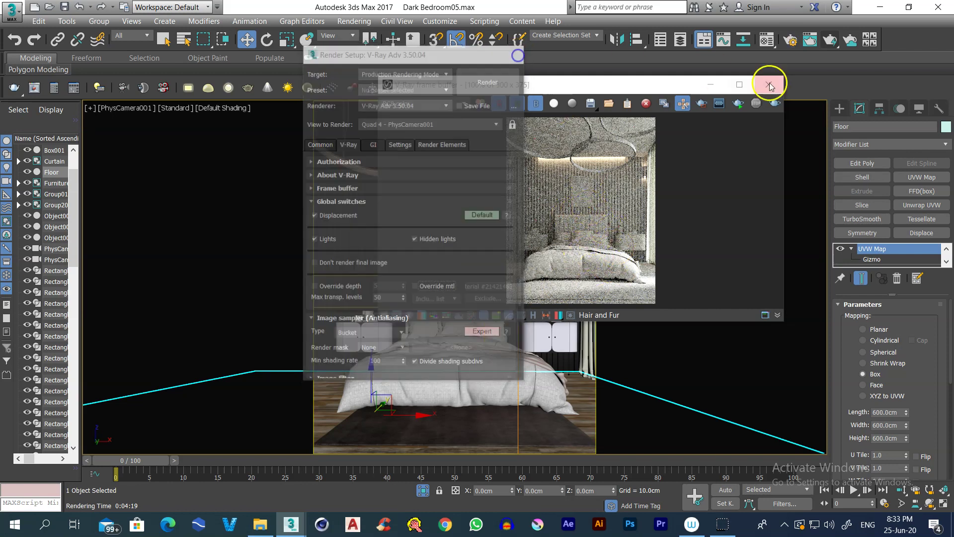
{"action": "left_click", "coordinate": [774, 106]}
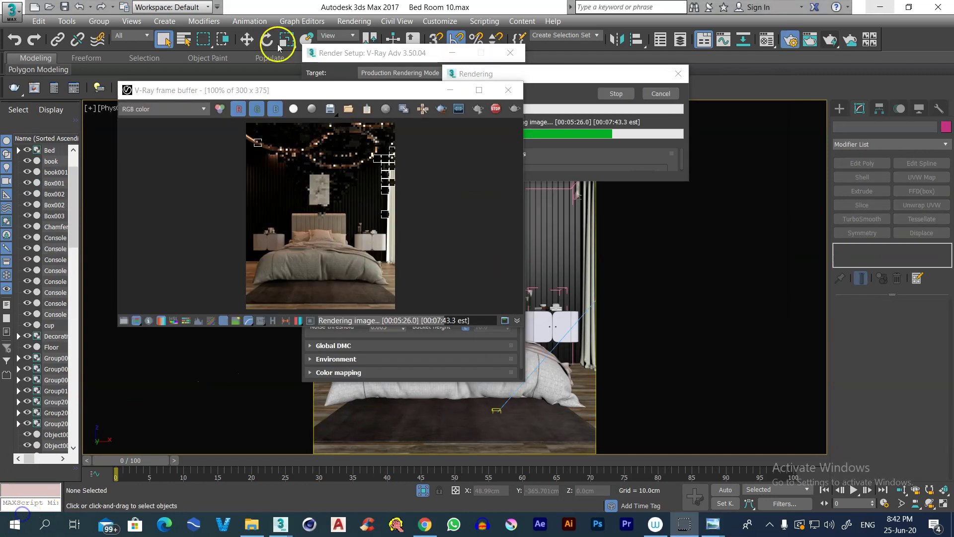
- Stop the running render of the Bed Room 10 scene in the V-Ray frame buffer
{"action": "left_click_drag", "start_coordinate": [298, 86], "coordinate": [261, 82]}
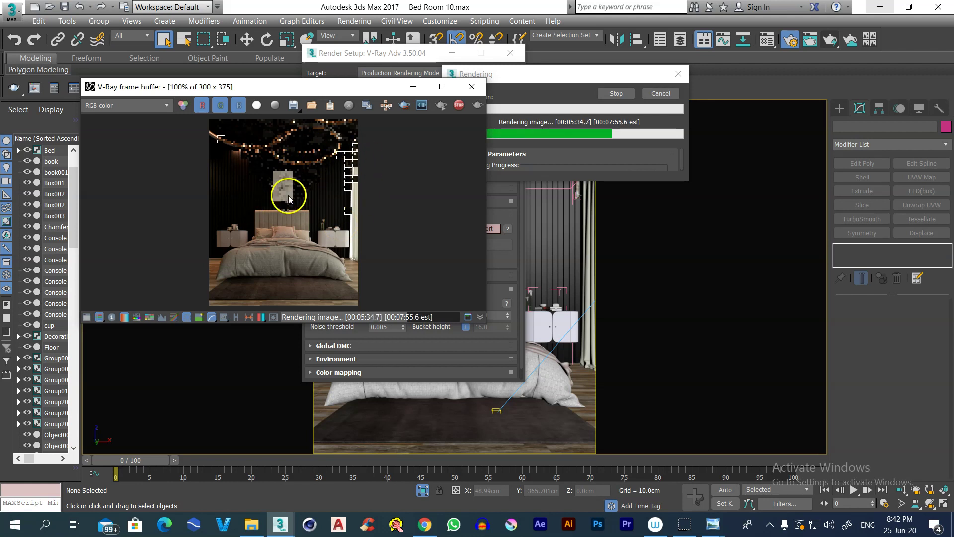
{"action": "left_click", "coordinate": [458, 106]}
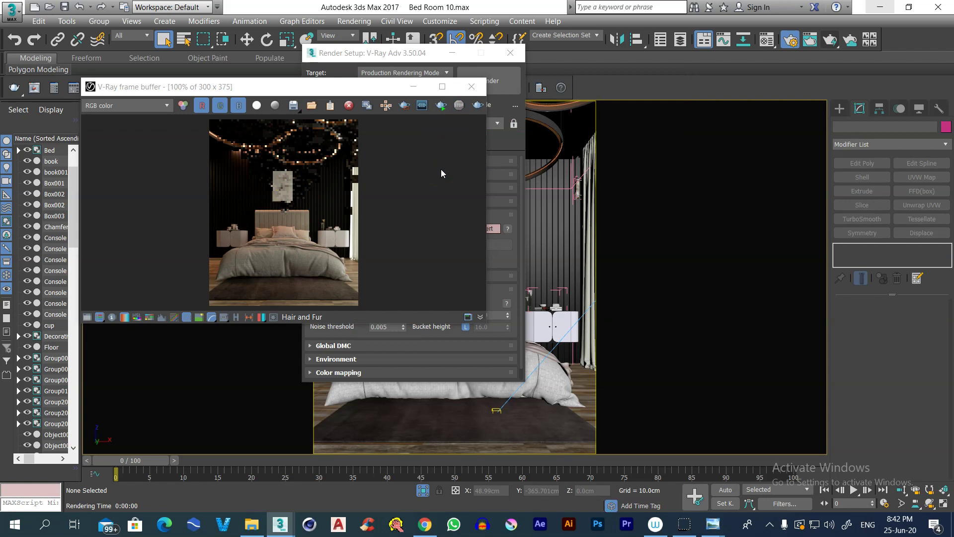
- Compare the raw render 1.RGB_color.tif with the edited Dark Interior.jpg from the renderoutput folder, and return to the V-Ray frame buffer
{"action": "left_click", "coordinate": [251, 523]}
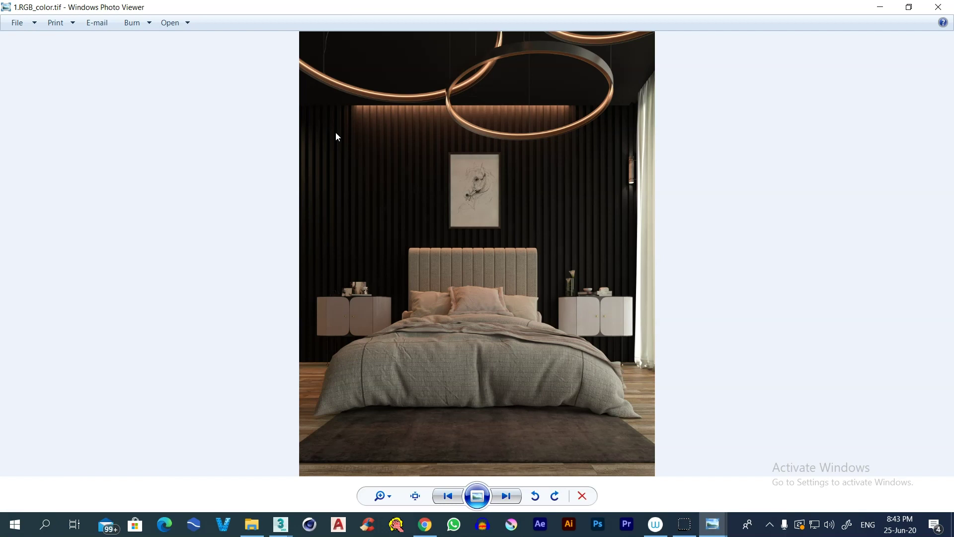
{"action": "left_click", "coordinate": [251, 524]}
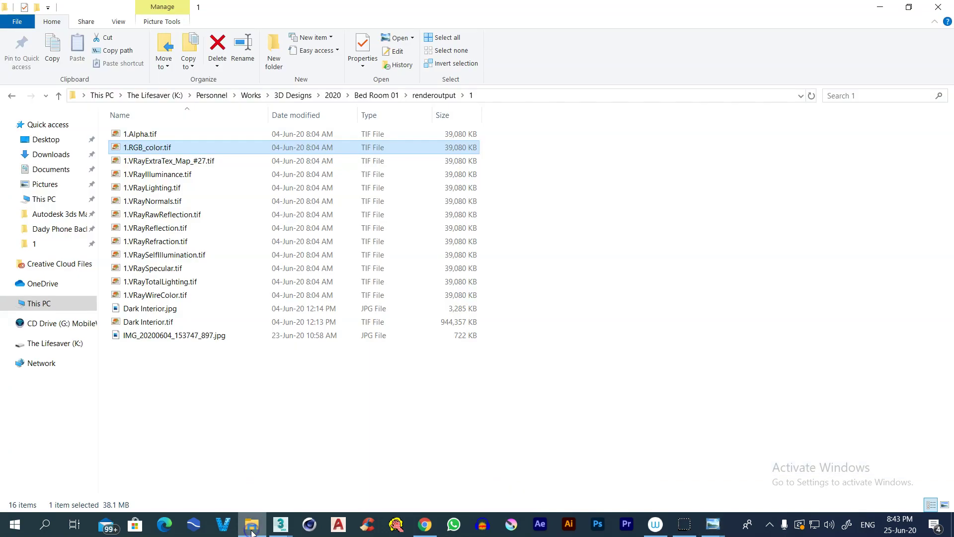
{"action": "double_click", "coordinate": [156, 308]}
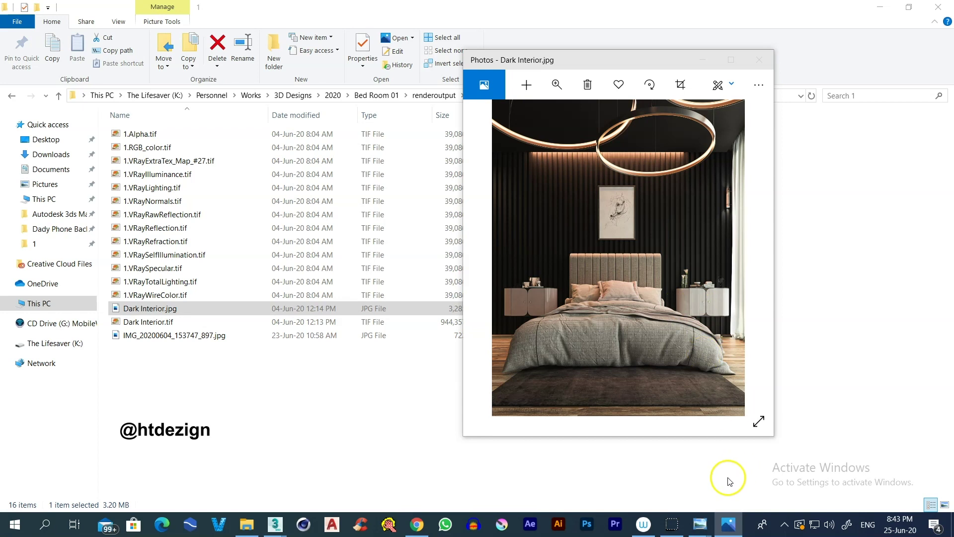
{"action": "mouse_move", "coordinate": [699, 527]}
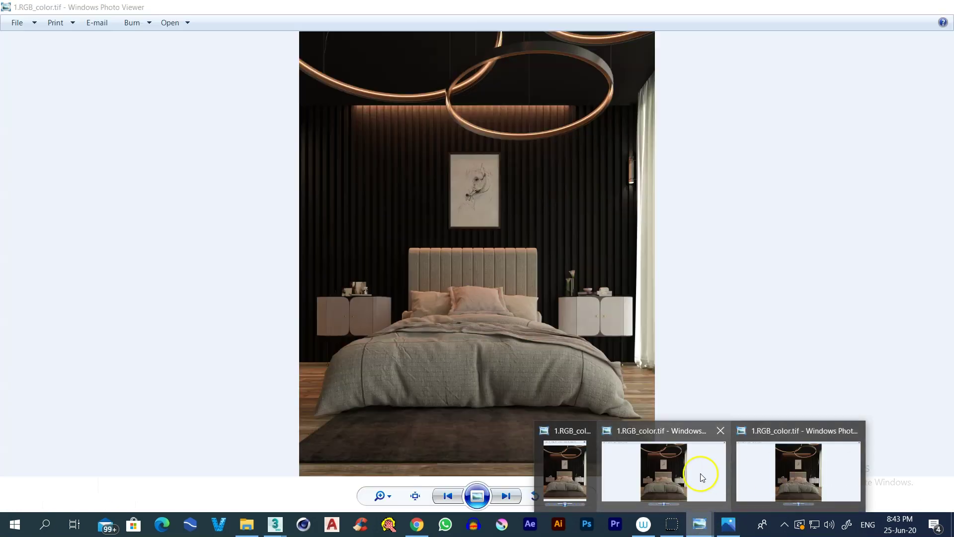
{"action": "left_click", "coordinate": [700, 475]}
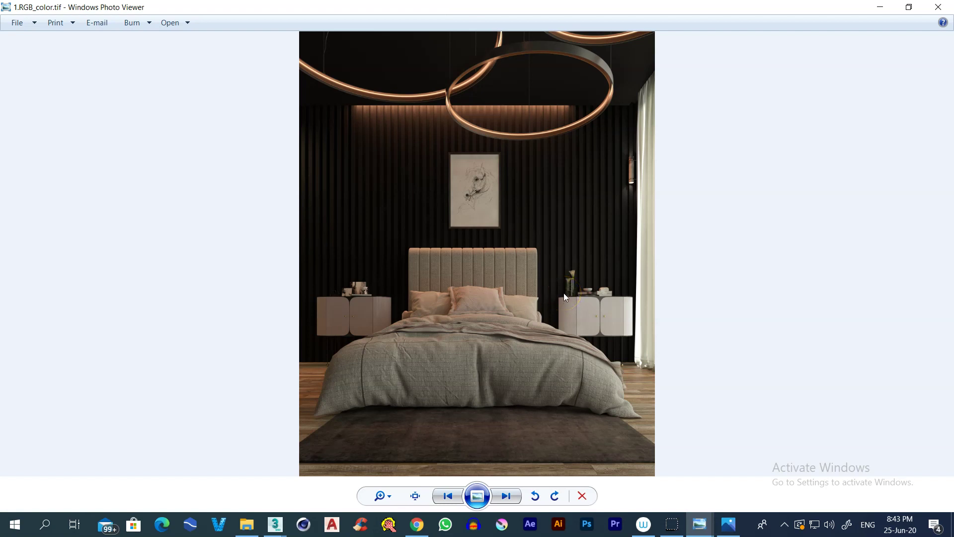
{"action": "mouse_move", "coordinate": [274, 524]}
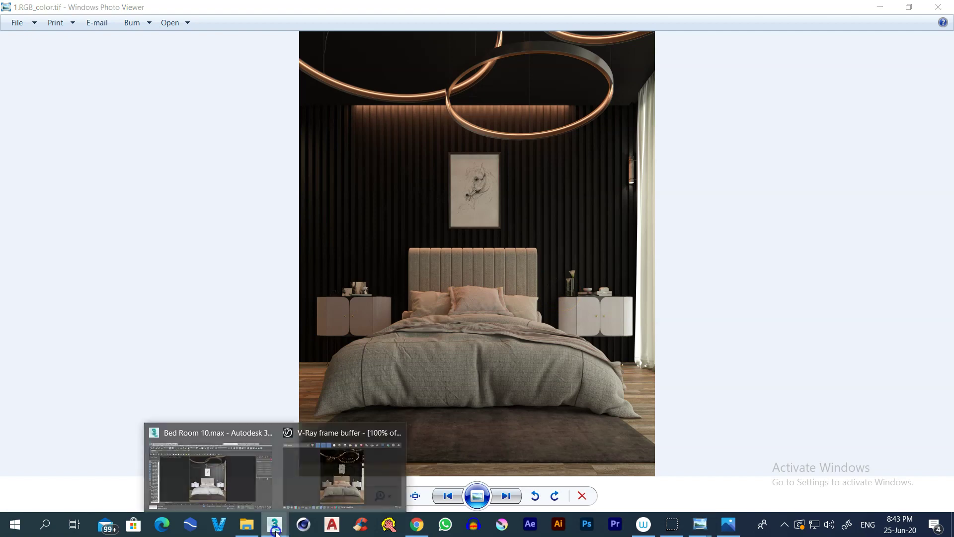
{"action": "left_click", "coordinate": [362, 461]}
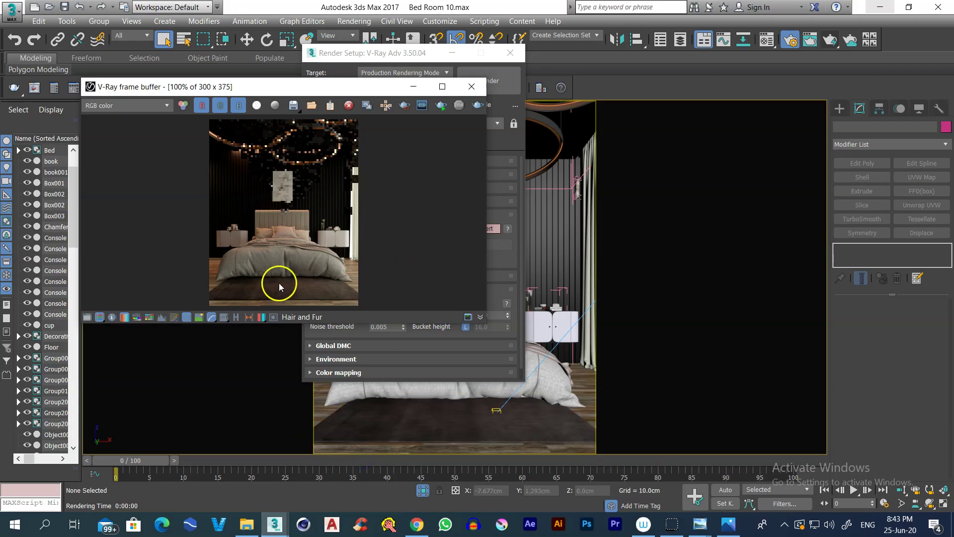